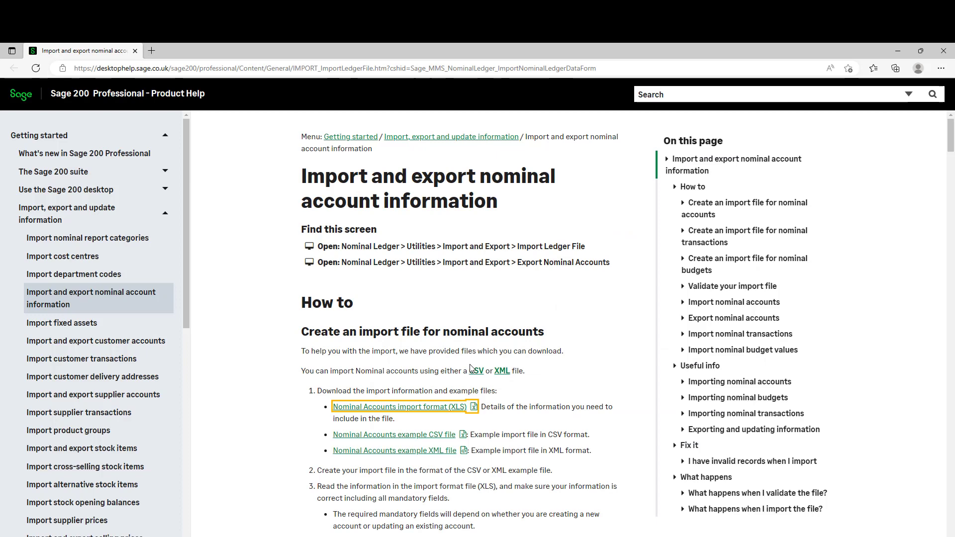
- Scroll the help to 'Create an import file for nominal transactions' and view the example CSV
scroll(471, 368, "down", 4)
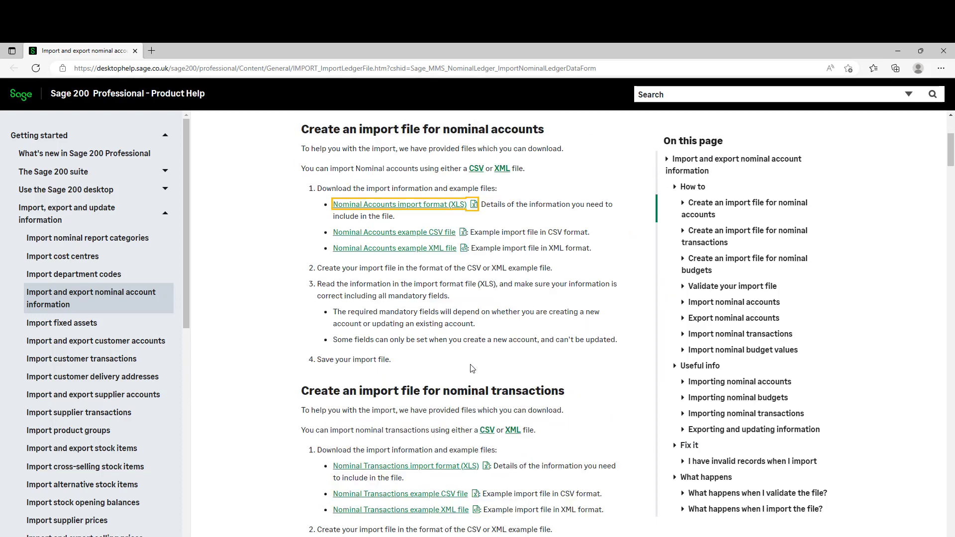
scroll(470, 368, "down", 3)
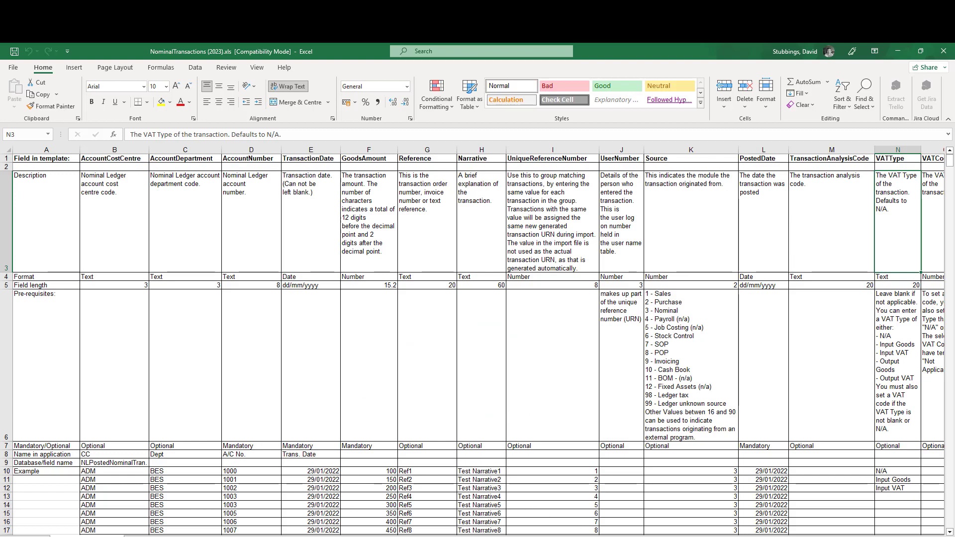
left_click_drag(587, 536, 600, 536)
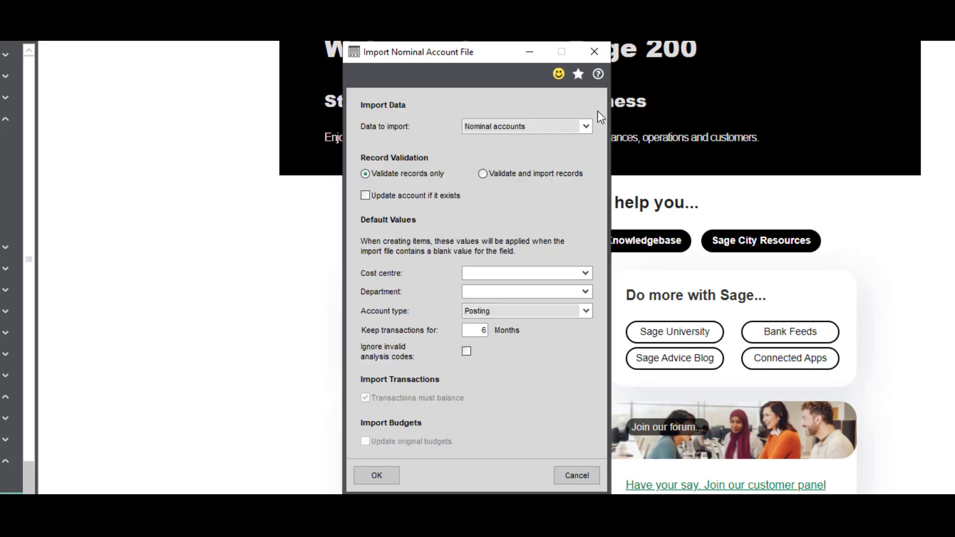
- Validate and import NominalTransactionsExample.csv as nominal transactions
left_click(586, 126)
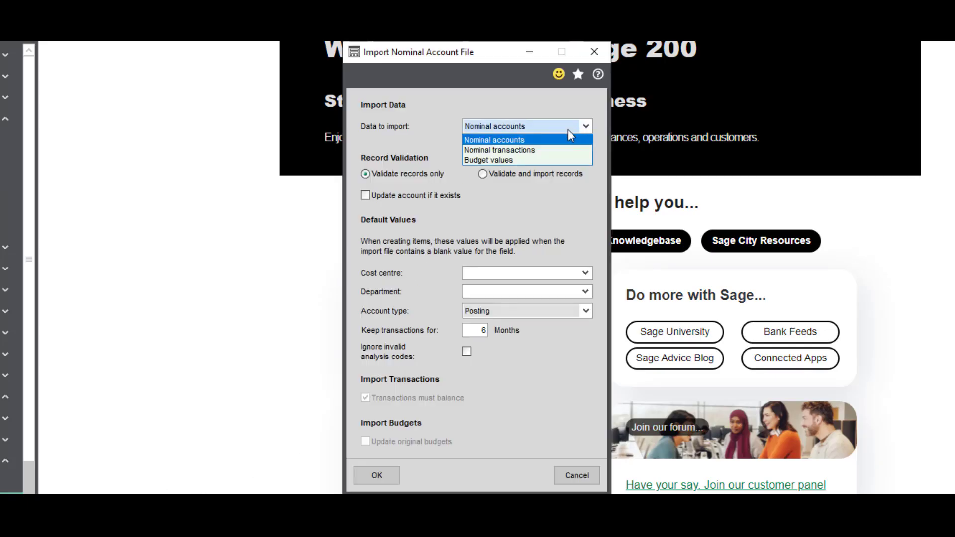
left_click(518, 150)
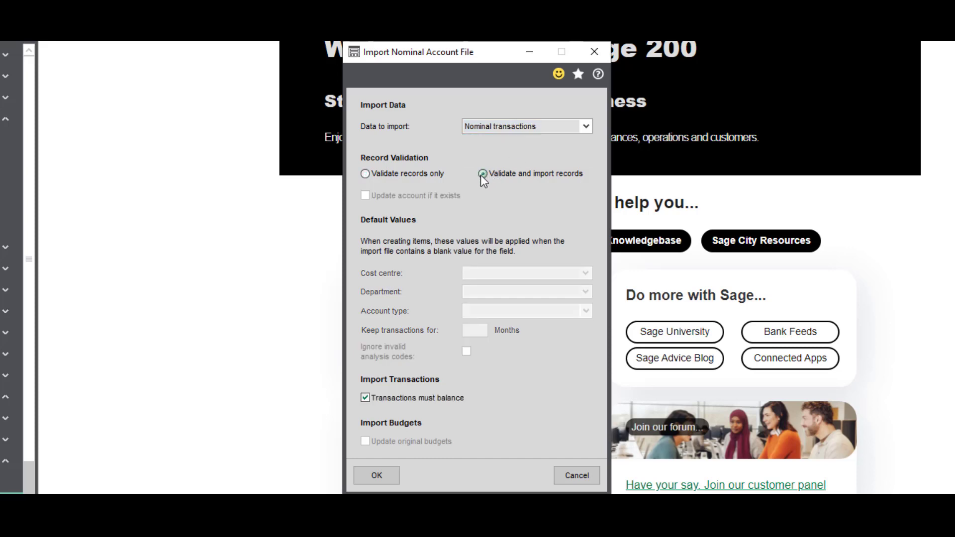
left_click(384, 470)
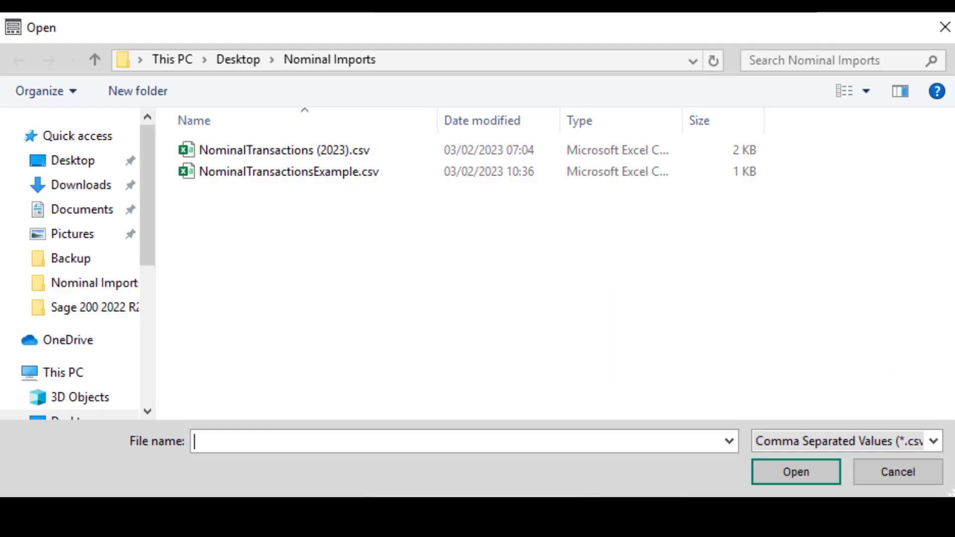
left_click(309, 171)
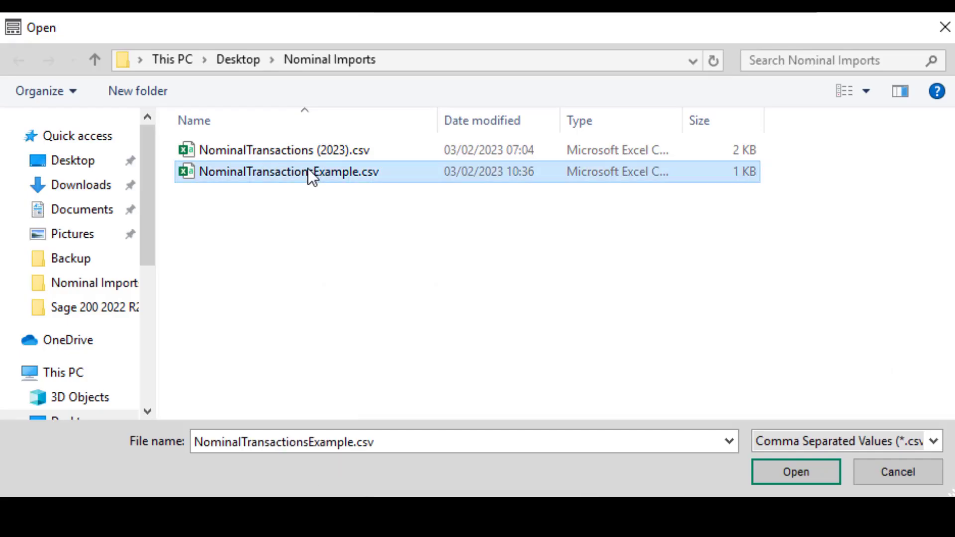
left_click(806, 473)
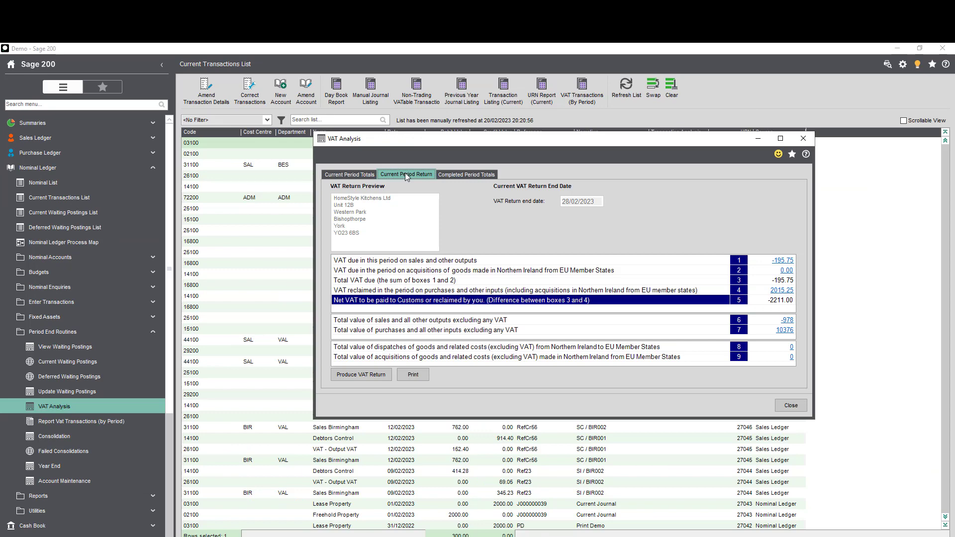
- Show the breakdown behind the VAT return's Box 1 figure
left_click(783, 261)
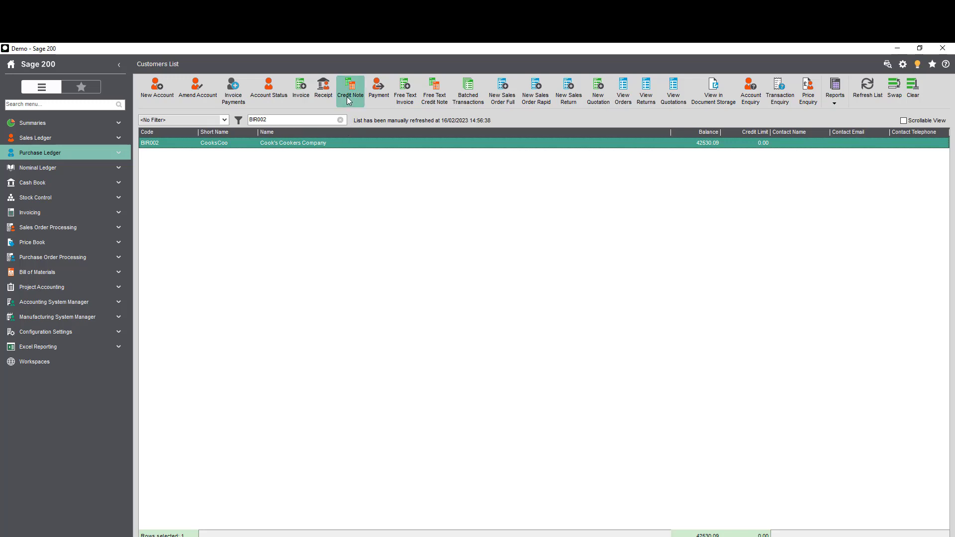
- Save a Cook's Cookers receipt and allocate 414.28 against invoice Ref23
left_click(324, 88)
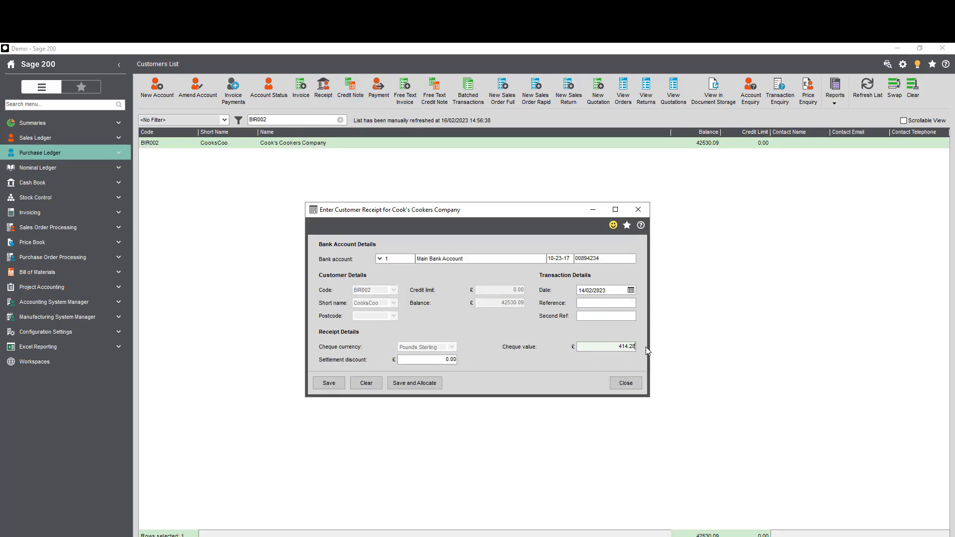
left_click(411, 388)
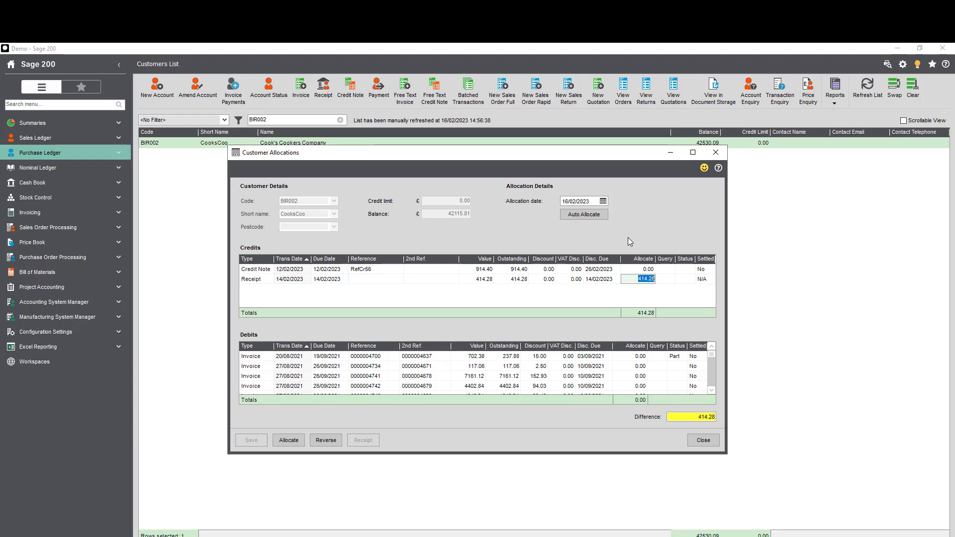
scroll(548, 373, "down", 3)
left_click(626, 386)
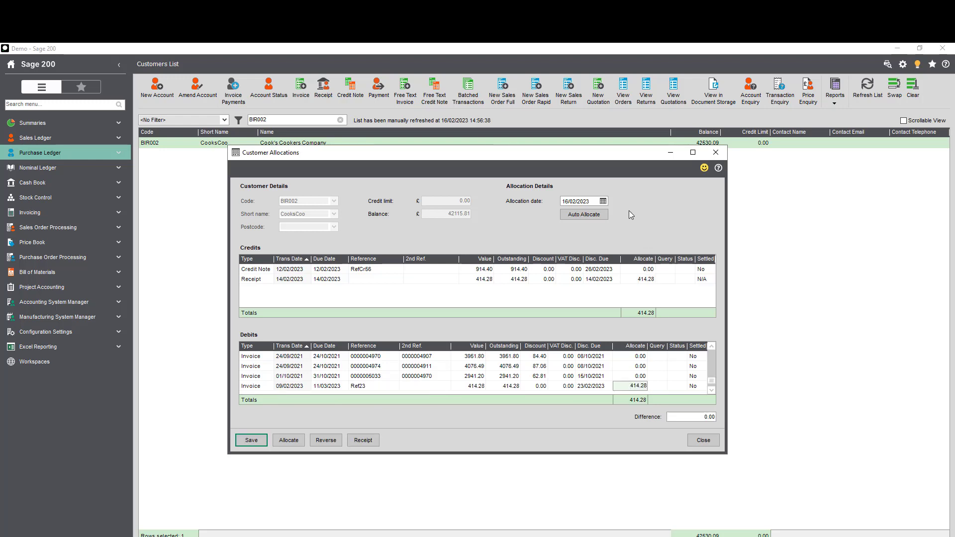
- Change the allocation date to 14/02/2023 and save the allocation
left_click_drag(592, 201, 542, 201)
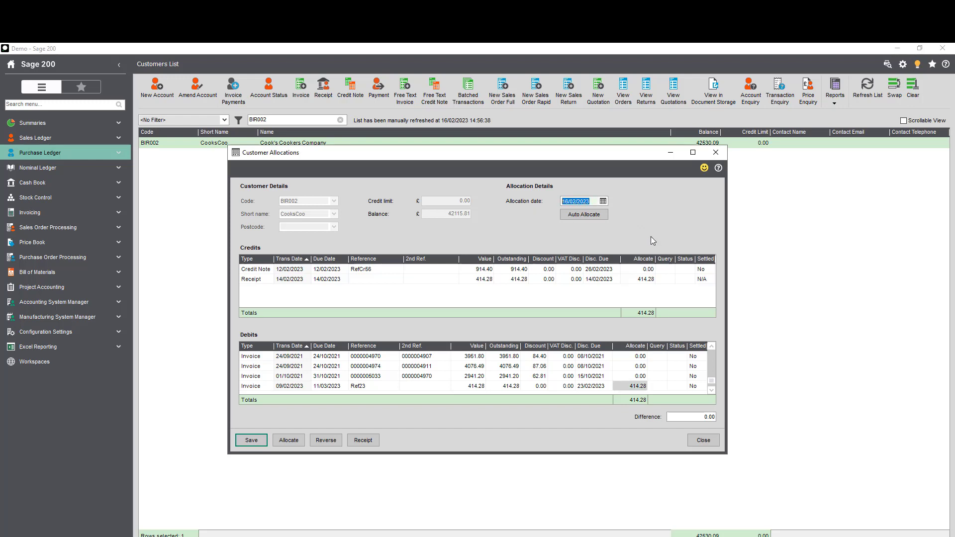
type("14/02/2023")
key("Tab")
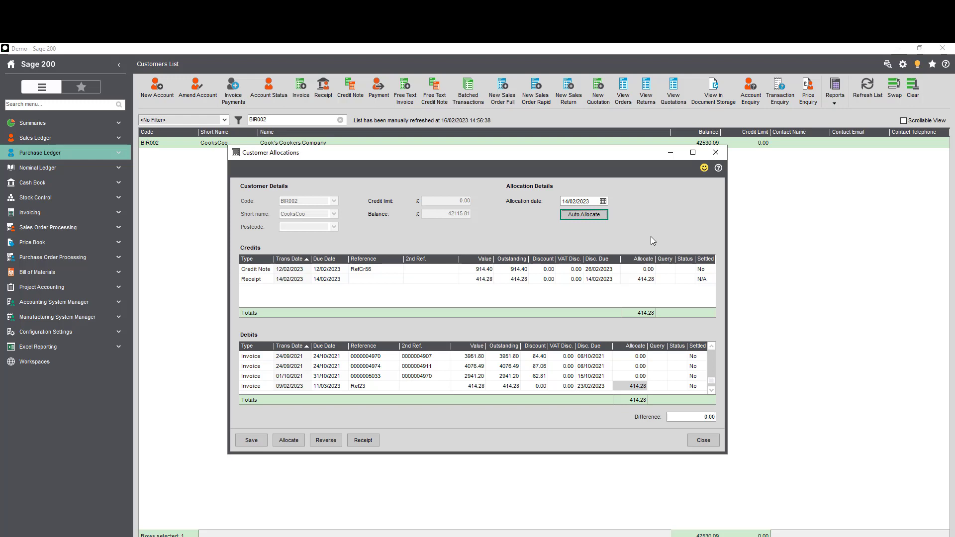
left_click(253, 441)
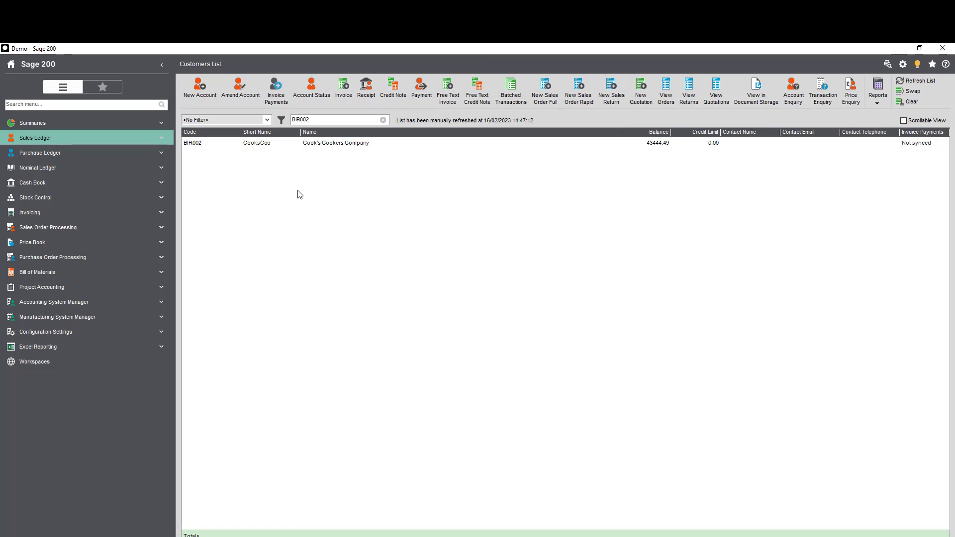
- In Sales Ledger Settings, set the default allocation date to 'Use payment/receipt date'
left_click(43, 141)
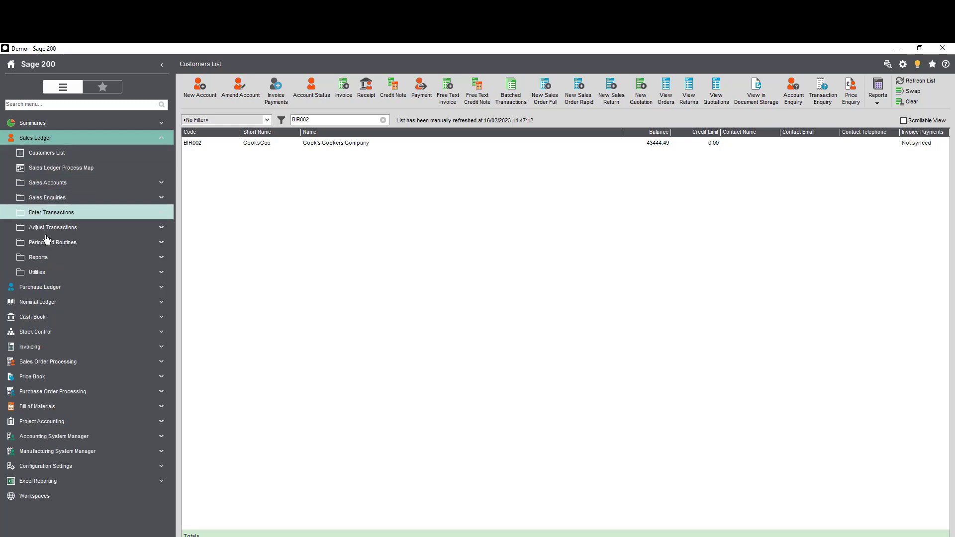
left_click(45, 272)
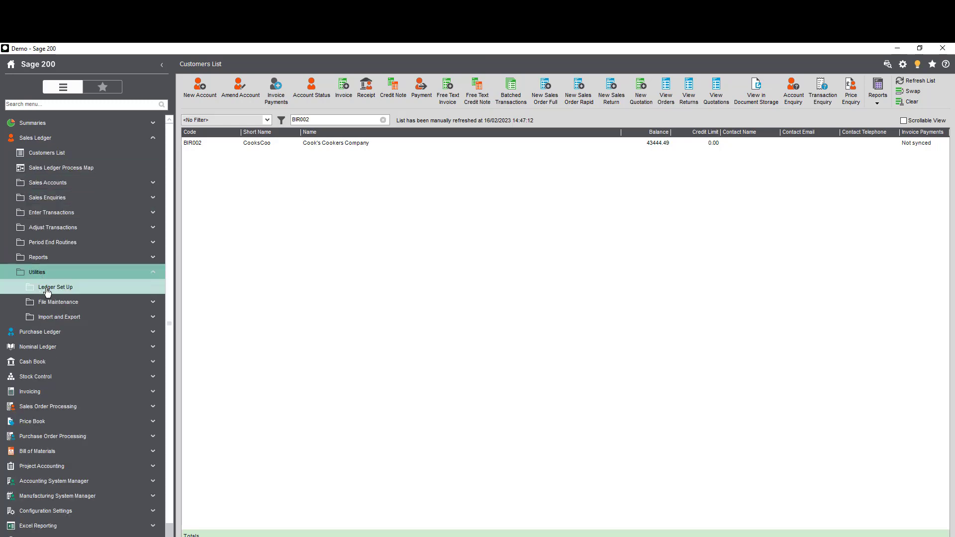
left_click(47, 291)
left_click(52, 305)
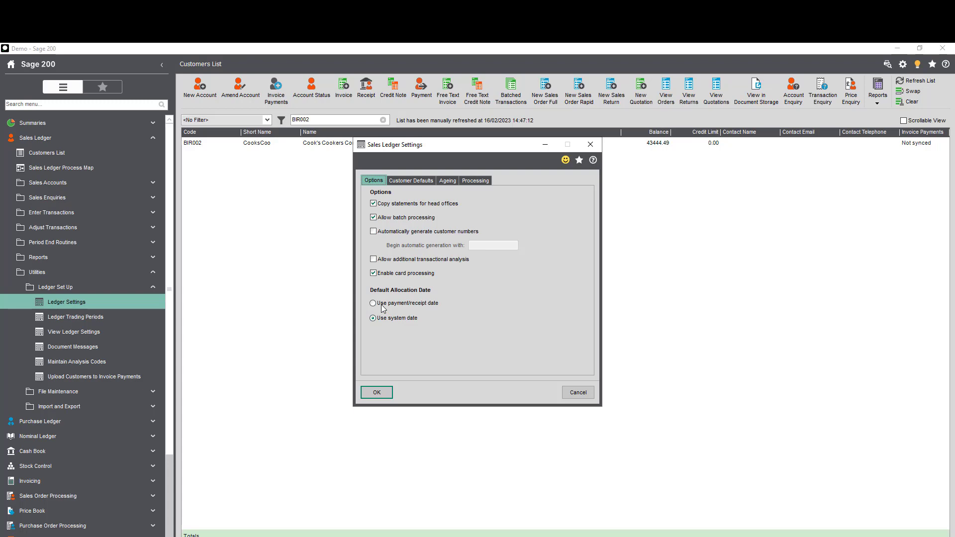
left_click(381, 303)
left_click(382, 392)
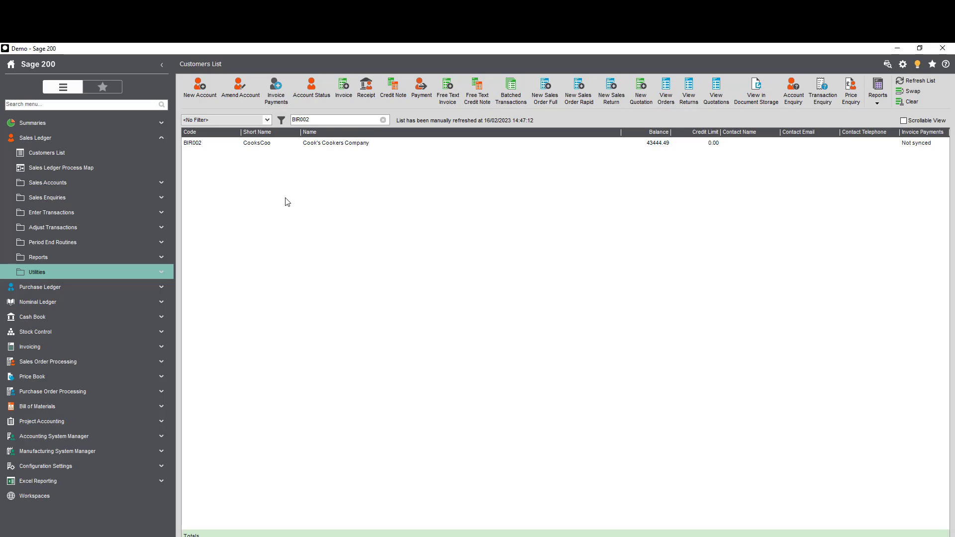
left_click(347, 144)
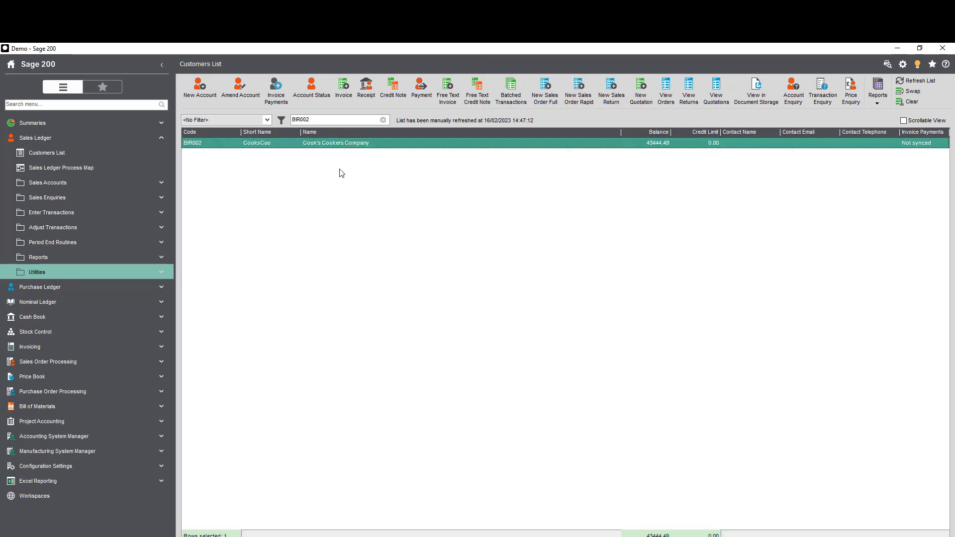
- Save a new Cook's Cookers receipt and allocate 414.28 to the last invoice, Ref23
left_click(363, 89)
type("414.28")
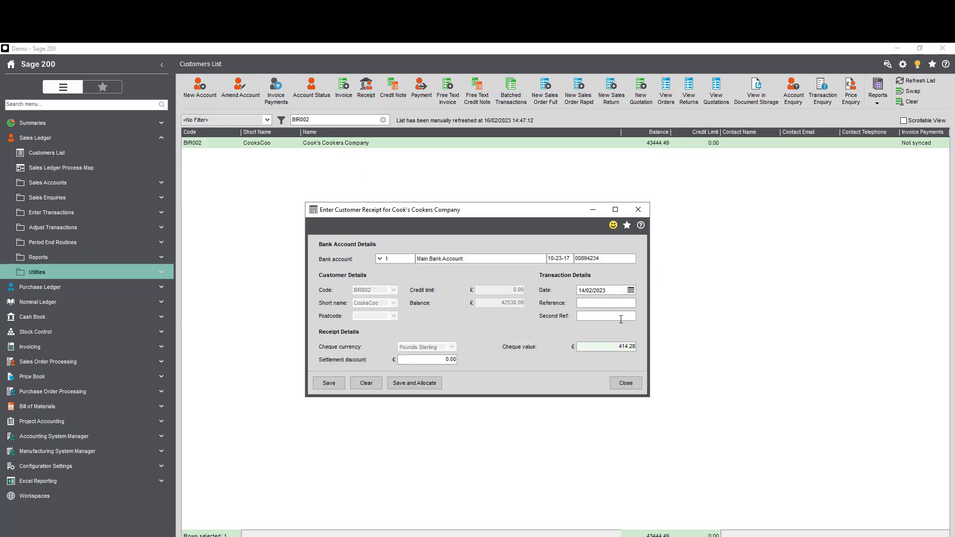
left_click(425, 384)
left_click(642, 376)
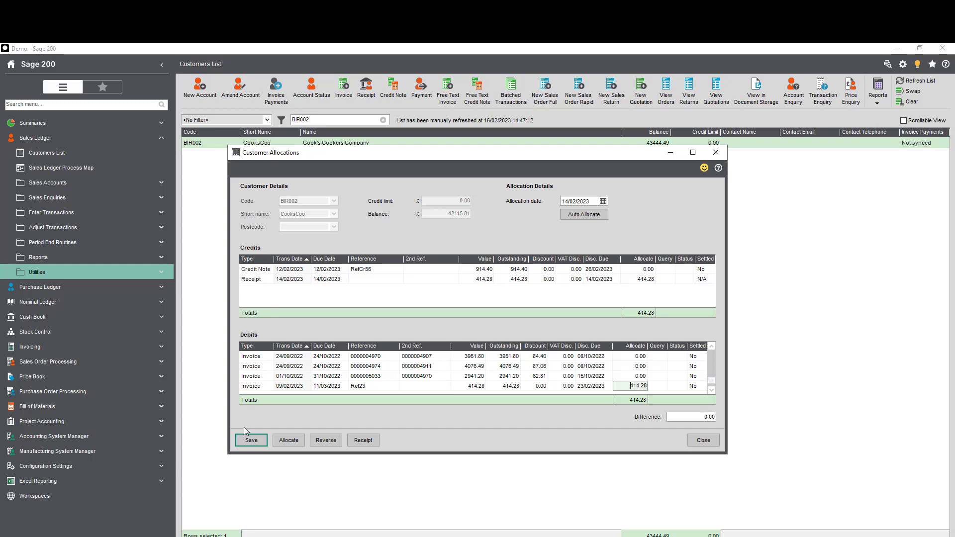
left_click(251, 441)
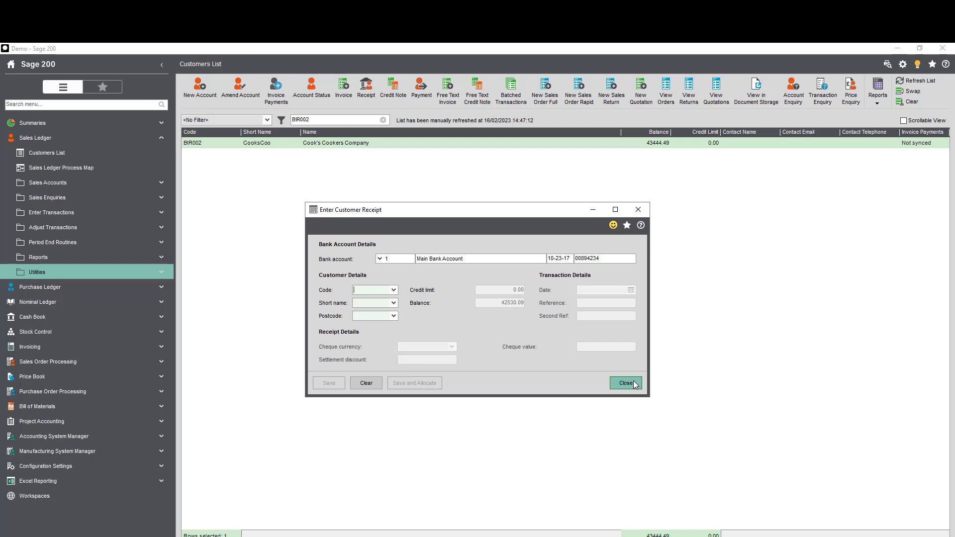
- Close the empty receipt and open supplier allocations for Chrome Decor Wholesale (CHR001)
left_click(633, 384)
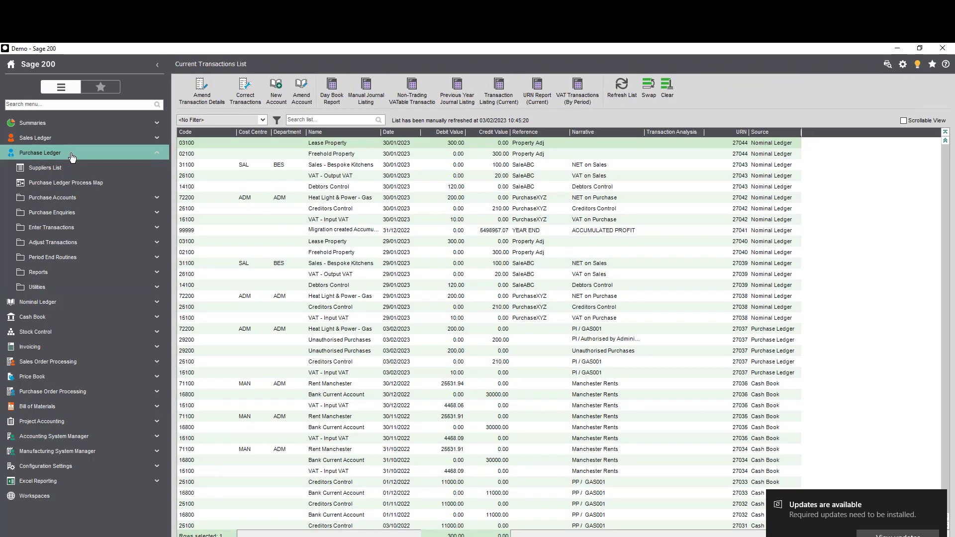
left_click(54, 228)
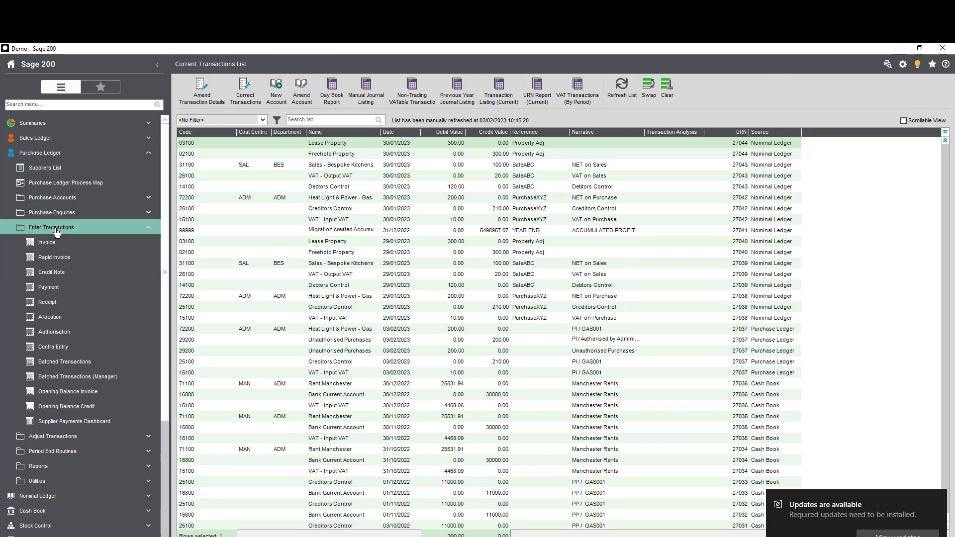
left_click(48, 315)
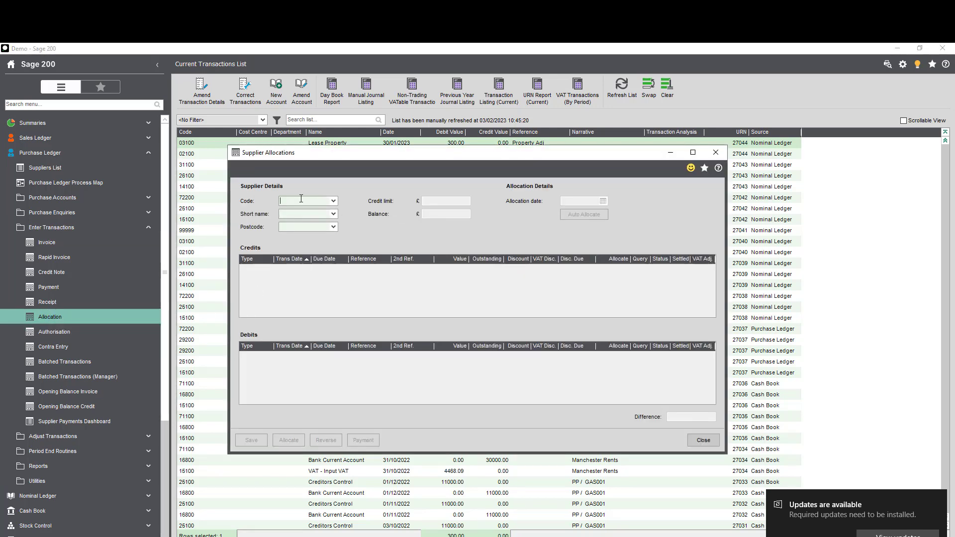
type("Chr")
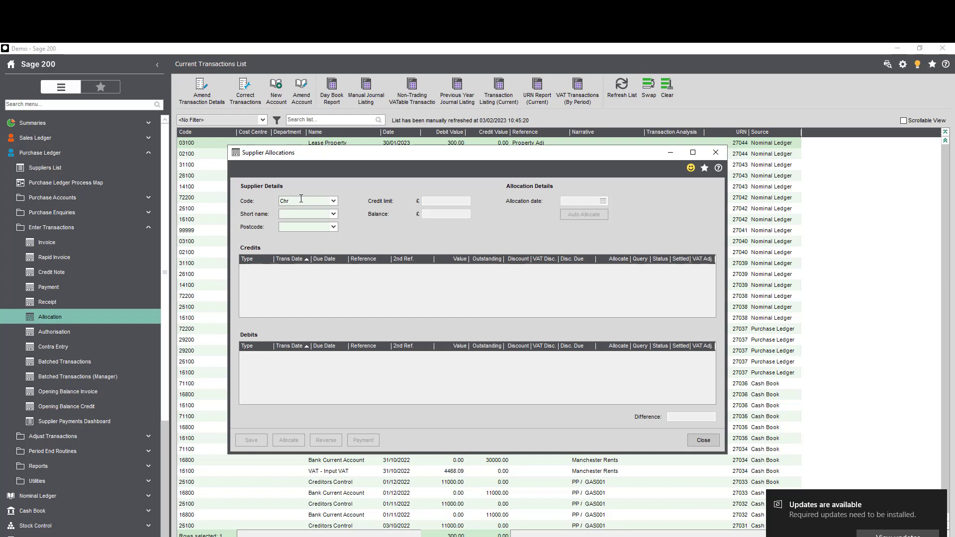
type("1")
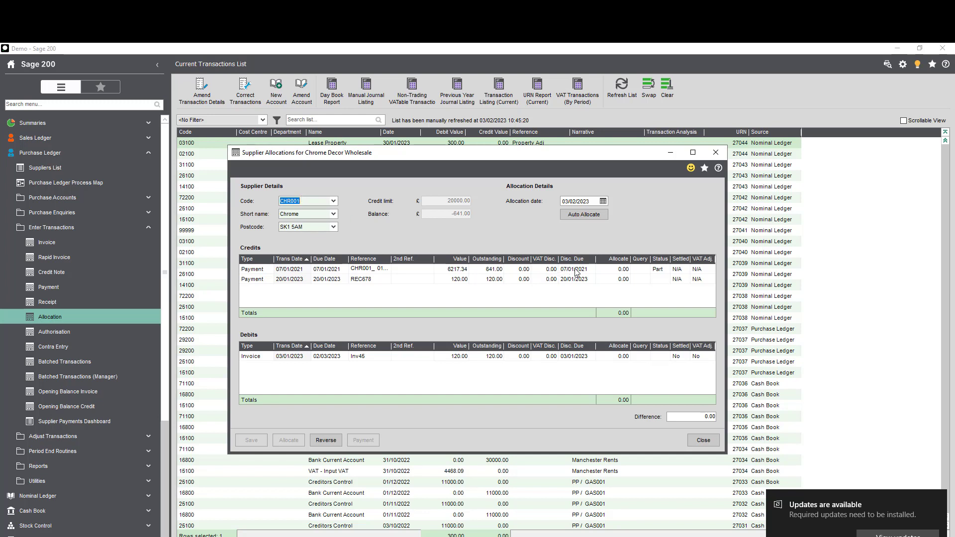
- Match the 120.00 payment REC678 to invoice Inv46 and edit the allocation date
double_click(615, 281)
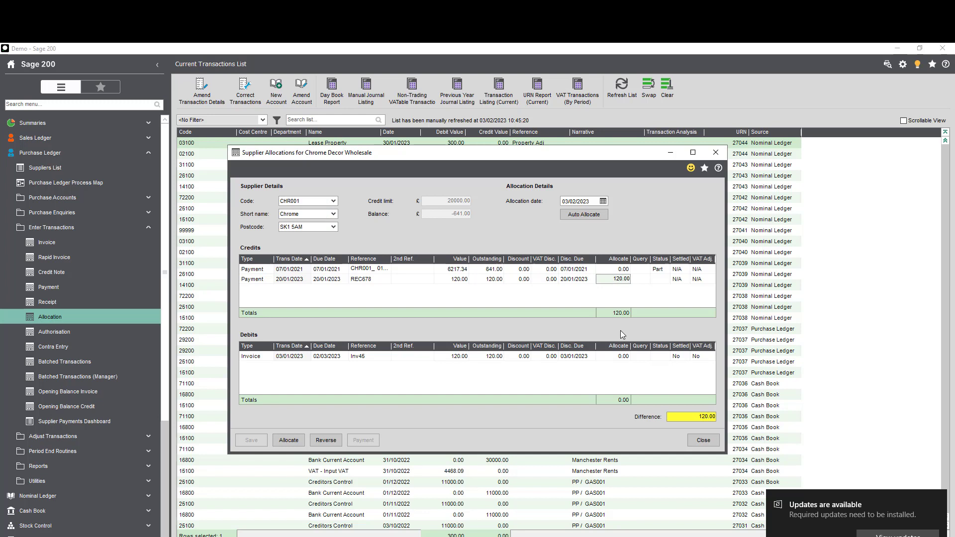
double_click(616, 357)
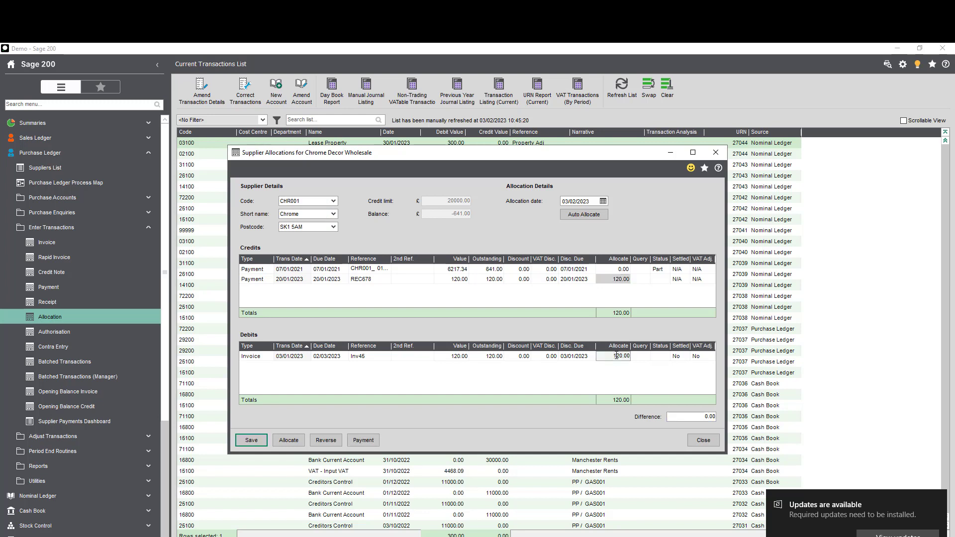
left_click(577, 201)
type("20")
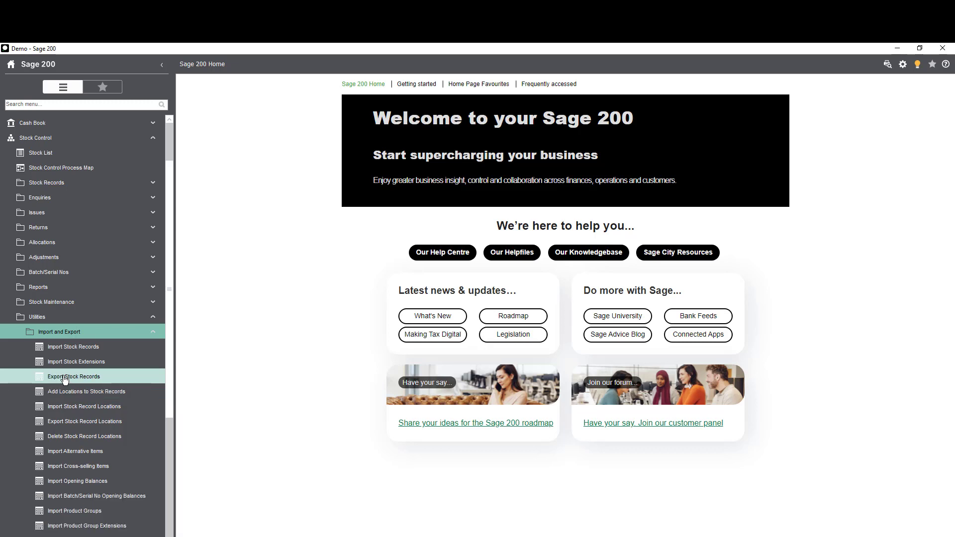
- Export all stock items to a StockRecords CSV file on the Desktop
left_click(65, 379)
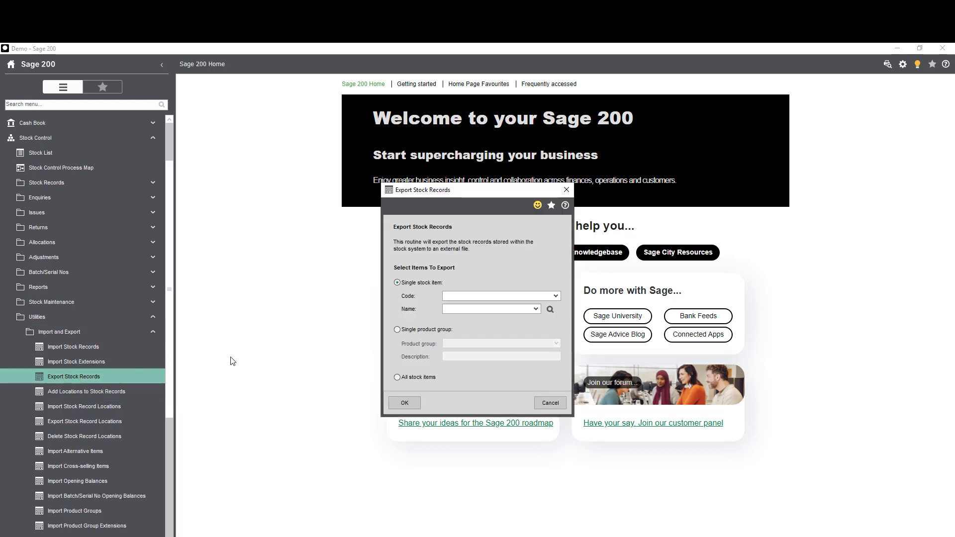
left_click(397, 377)
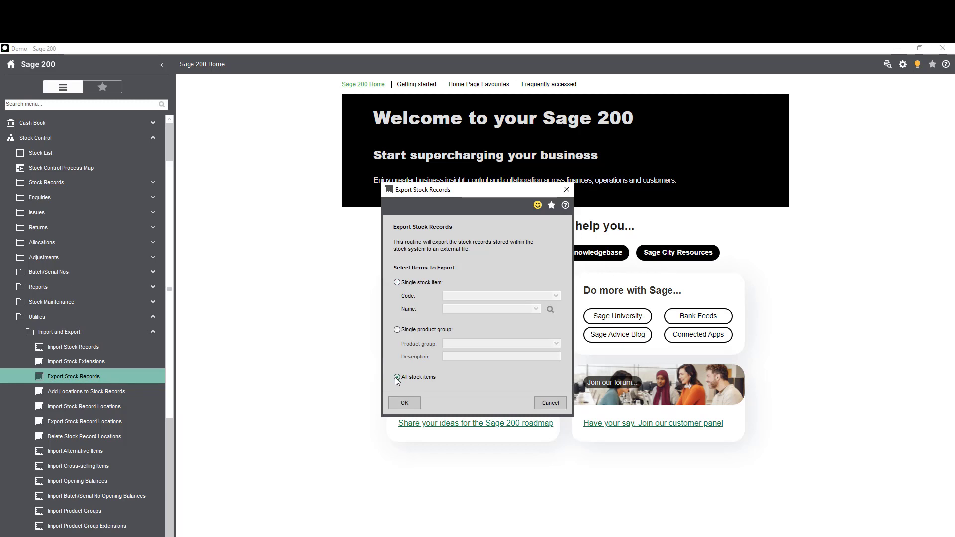
left_click(405, 403)
left_click(492, 347)
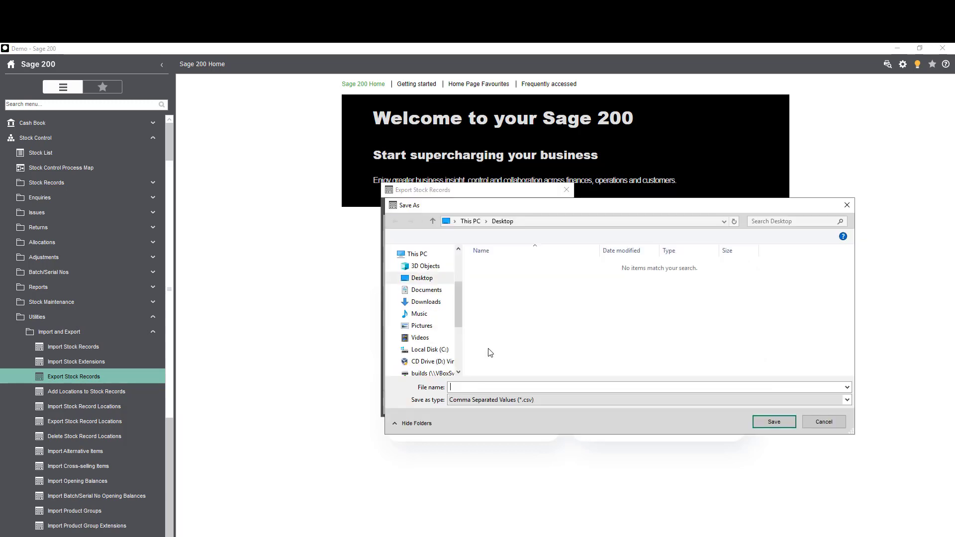
type("StockRecords")
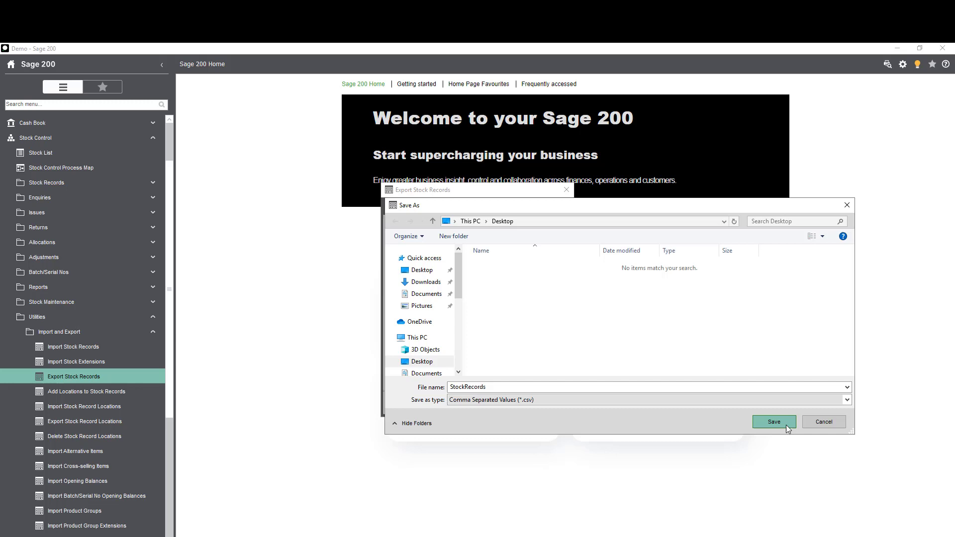
left_click(784, 424)
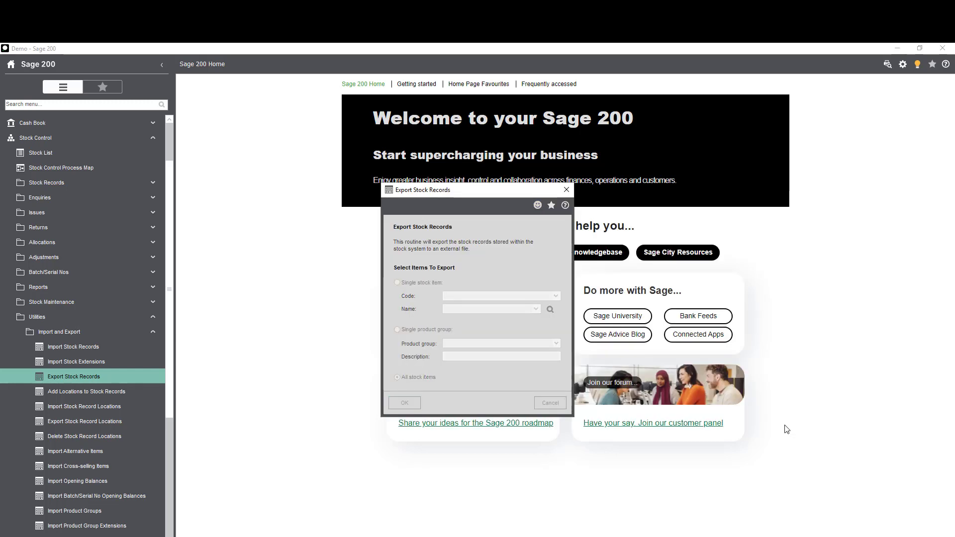
left_click(544, 343)
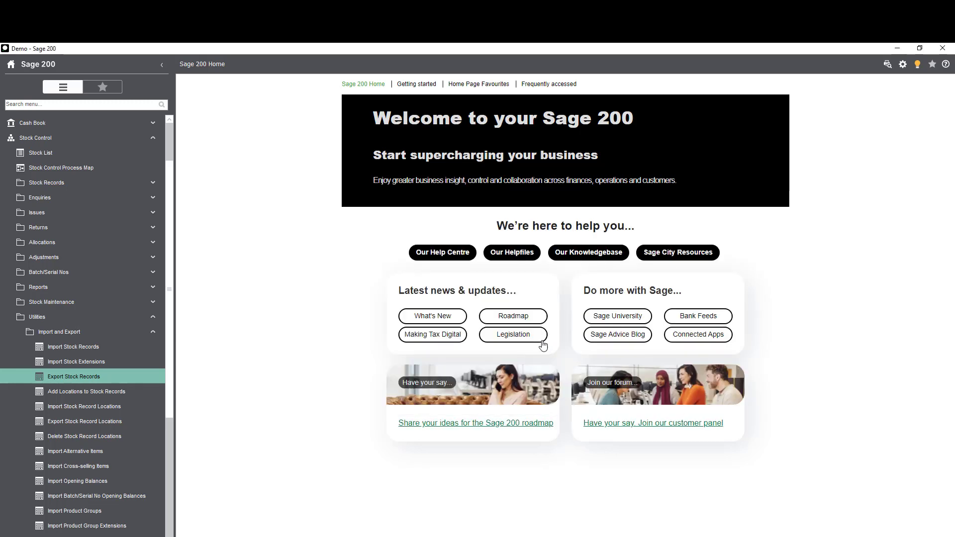
- Enter a new warehouse 'Stores', description 'General Storage', VAT country code GB
left_click(62, 203)
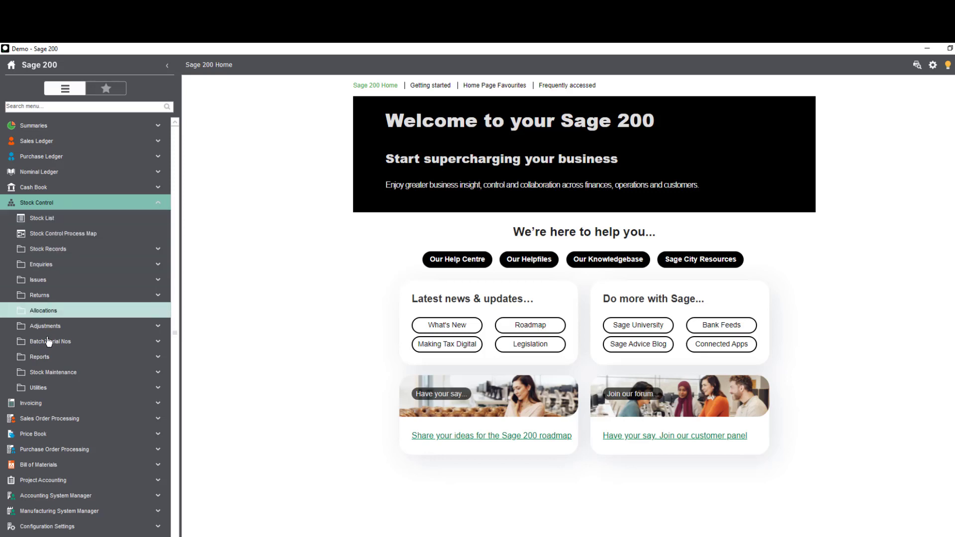
left_click(45, 377)
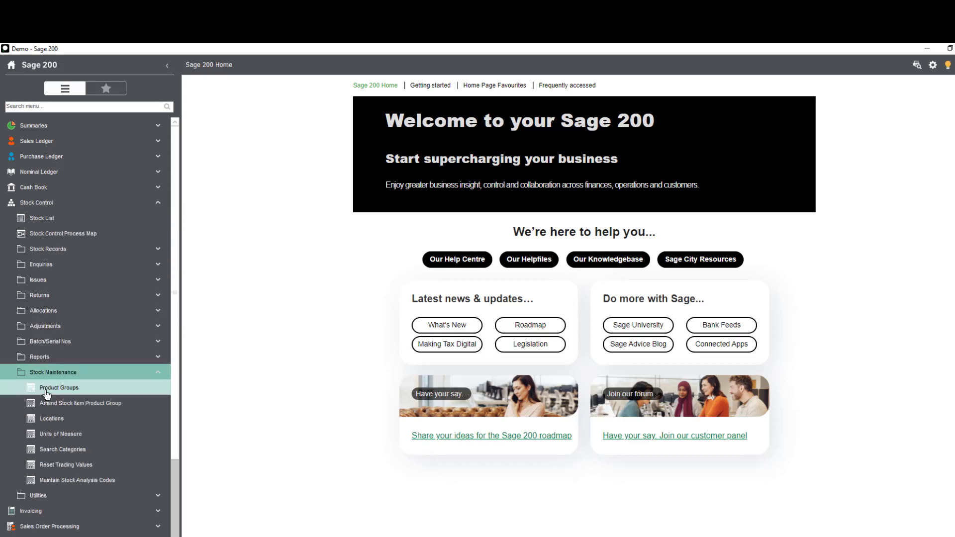
left_click(50, 420)
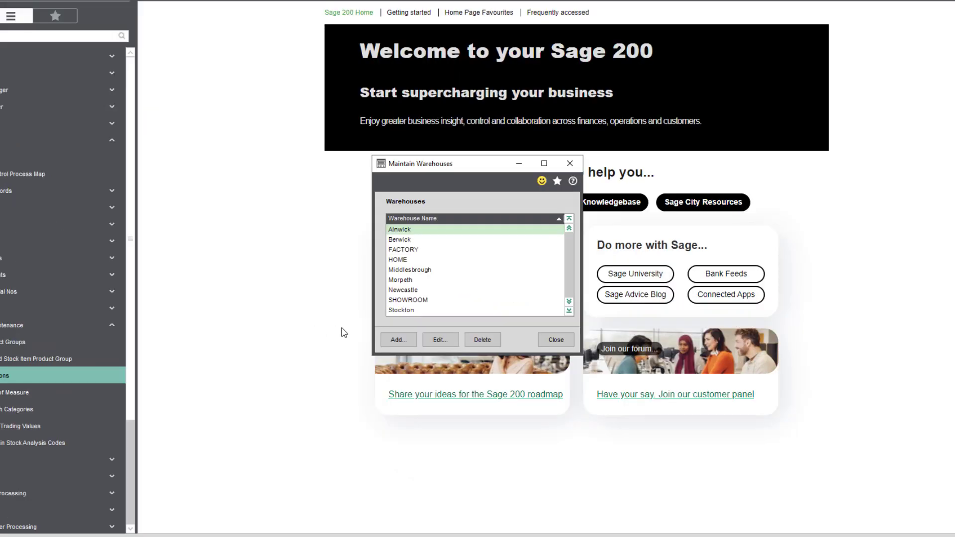
left_click(399, 340)
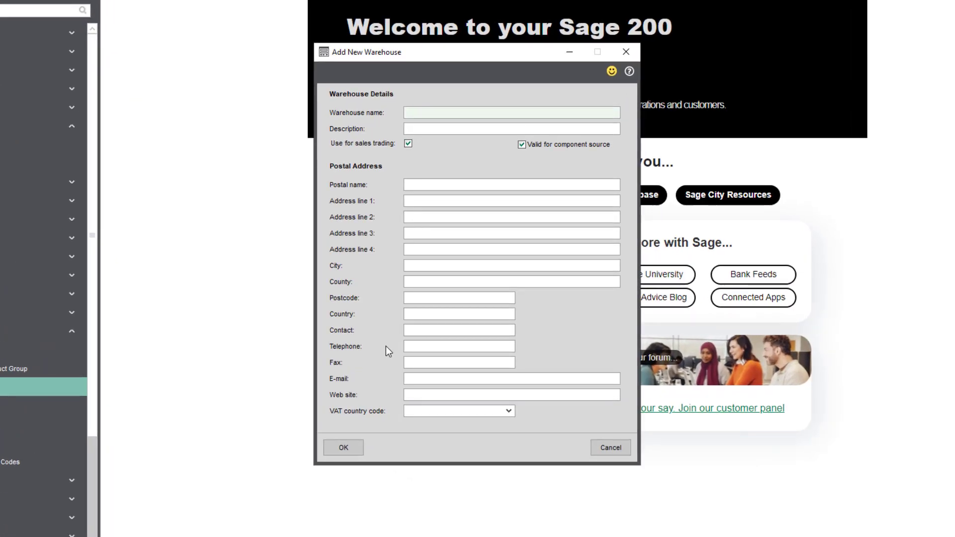
type("Stores")
key("Tab")
type("General Storage")
left_click(436, 411)
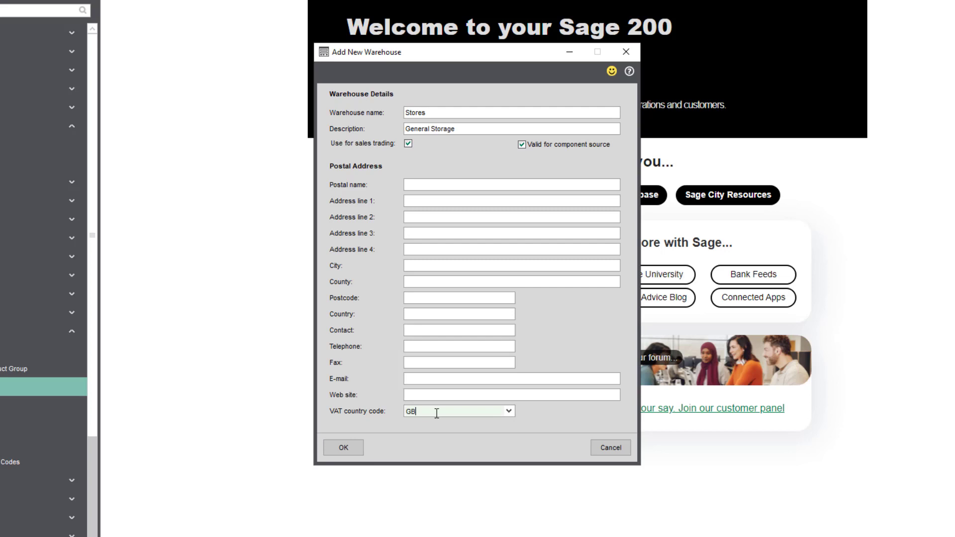
type("GB")
key("Tab")
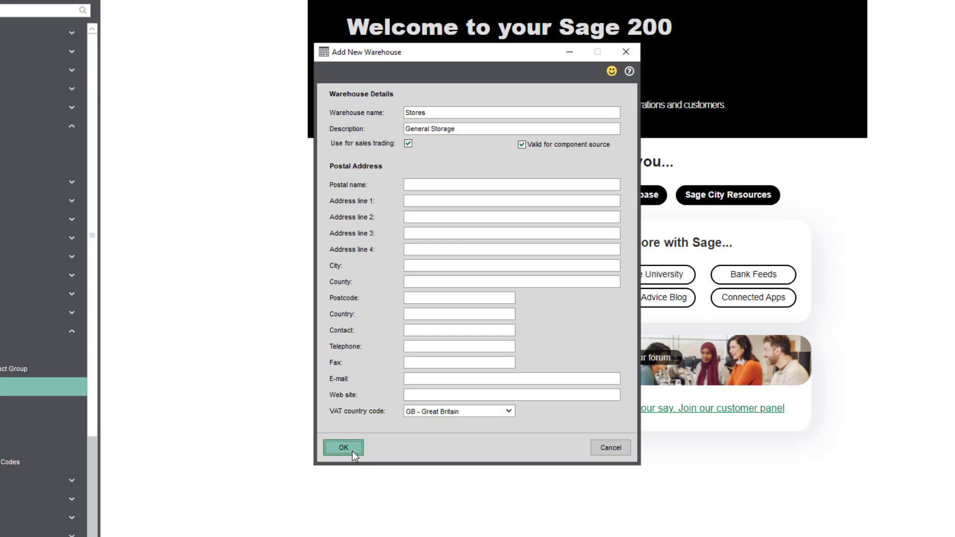
- Save the Stores warehouse and add it to the stock items in StockRecords.csv, validating records
left_click(343, 448)
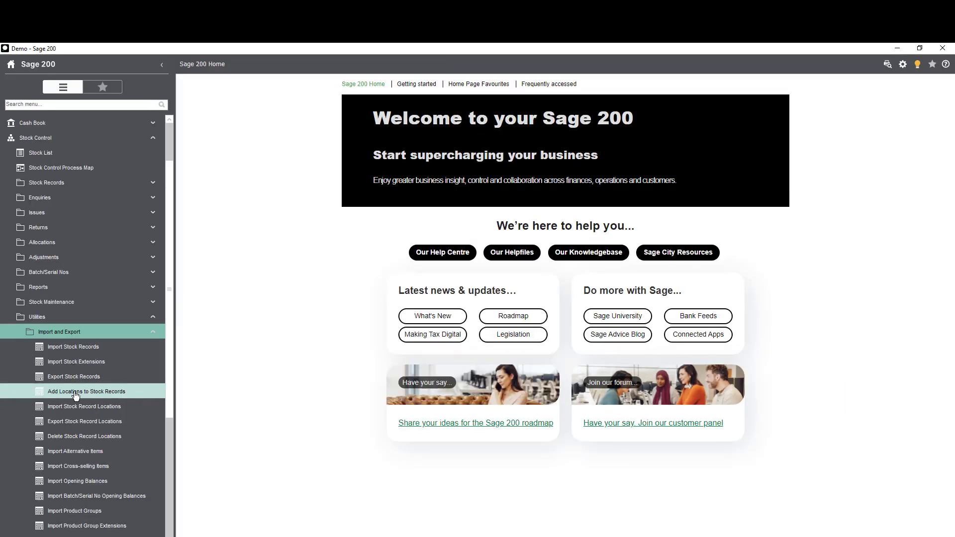
left_click(76, 393)
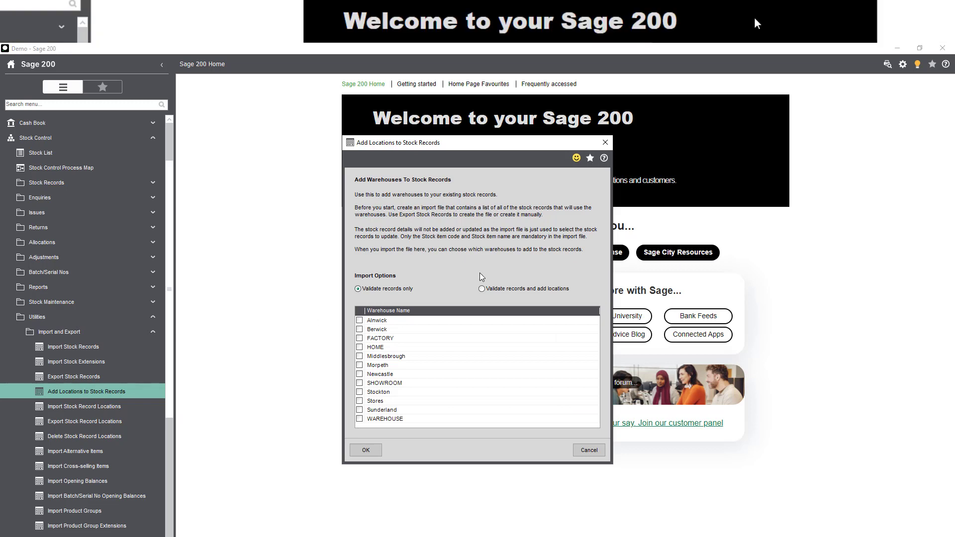
left_click(360, 401)
left_click(482, 288)
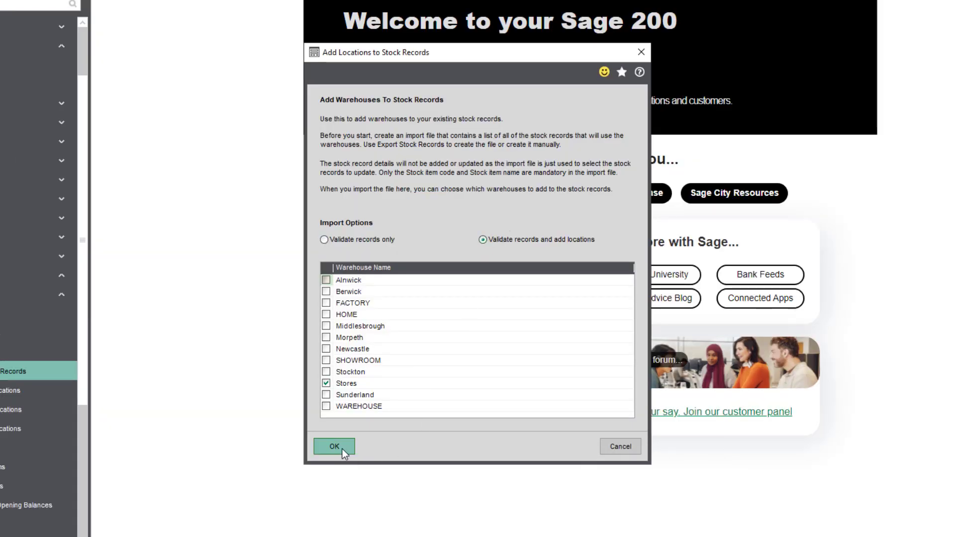
left_click(342, 446)
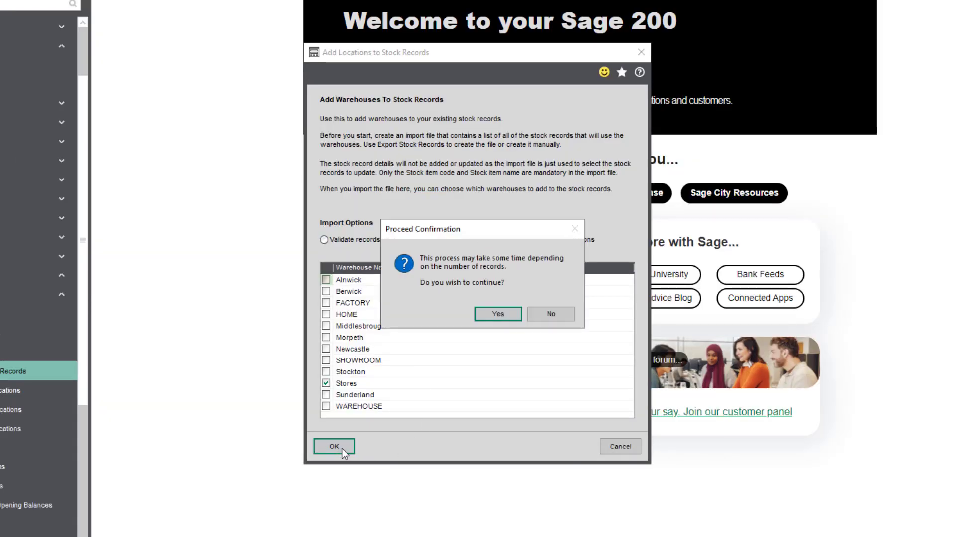
left_click(498, 314)
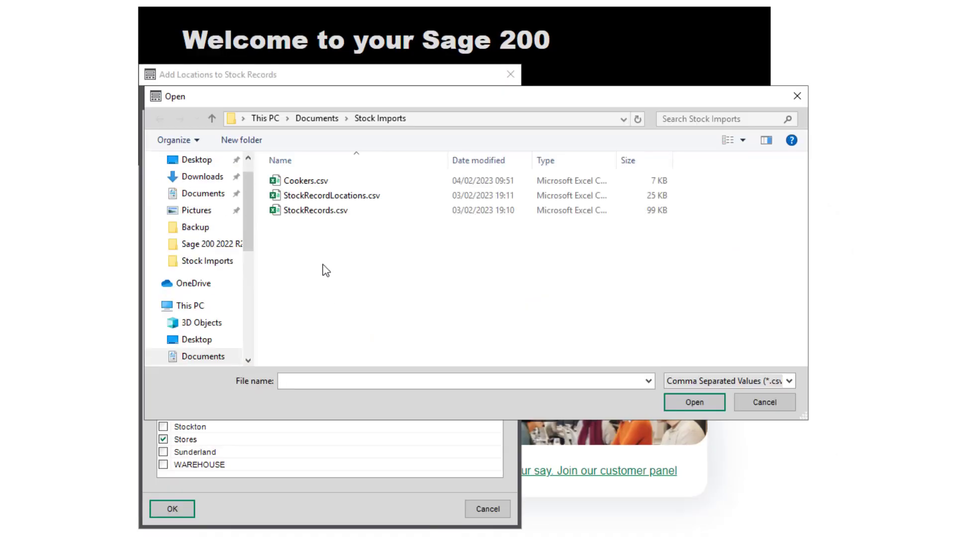
left_click(325, 212)
left_click(694, 402)
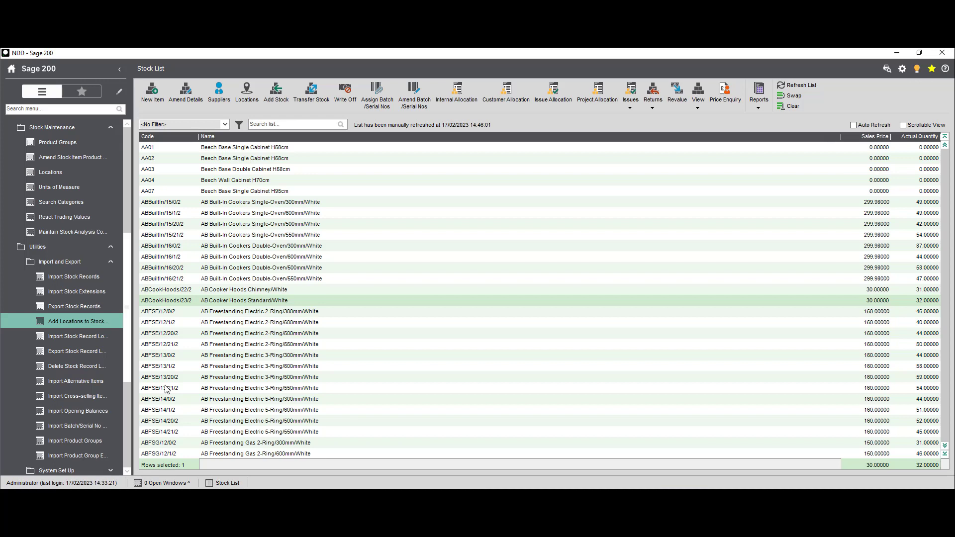
- Set up a stock record locations export limited to the Alnwick warehouse and COOKING product group
left_click(77, 352)
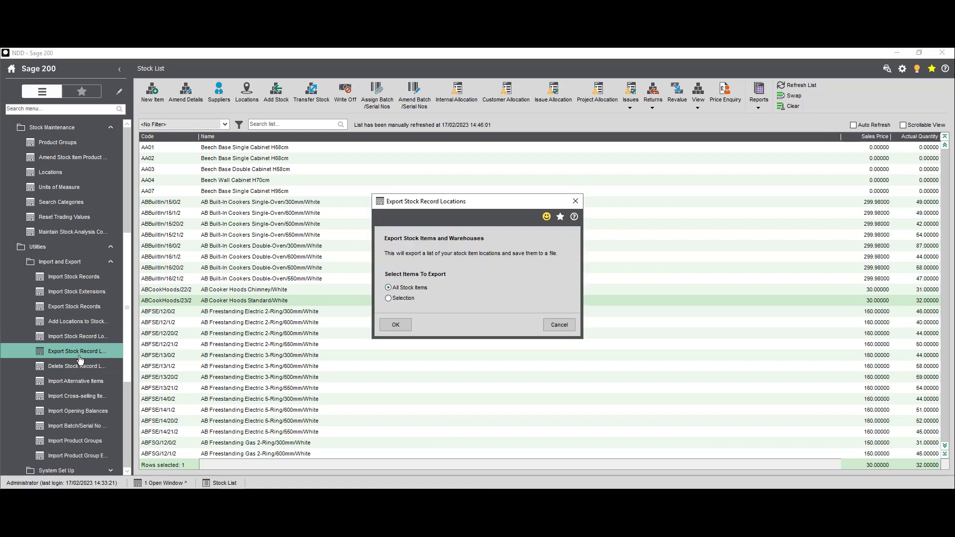
left_click(388, 298)
left_click(394, 260)
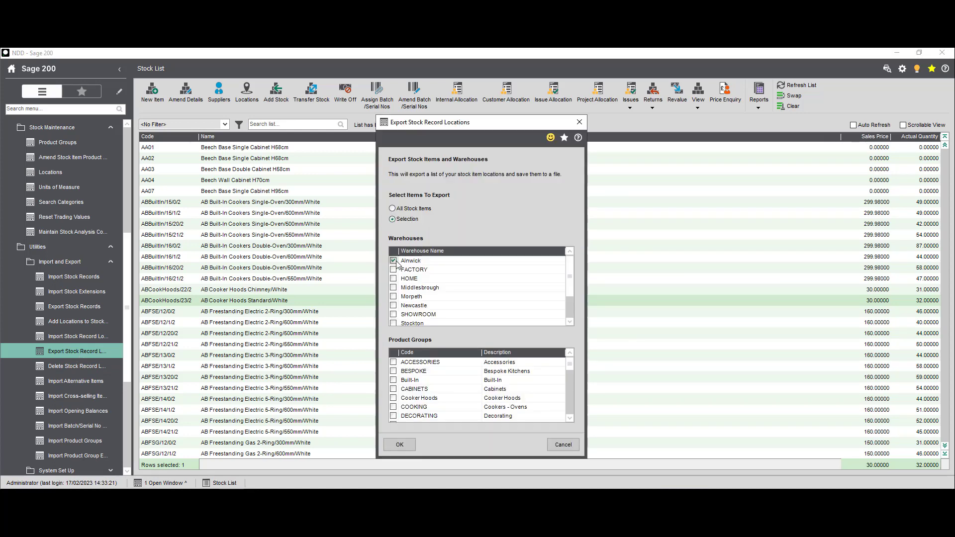
left_click(394, 407)
left_click(399, 445)
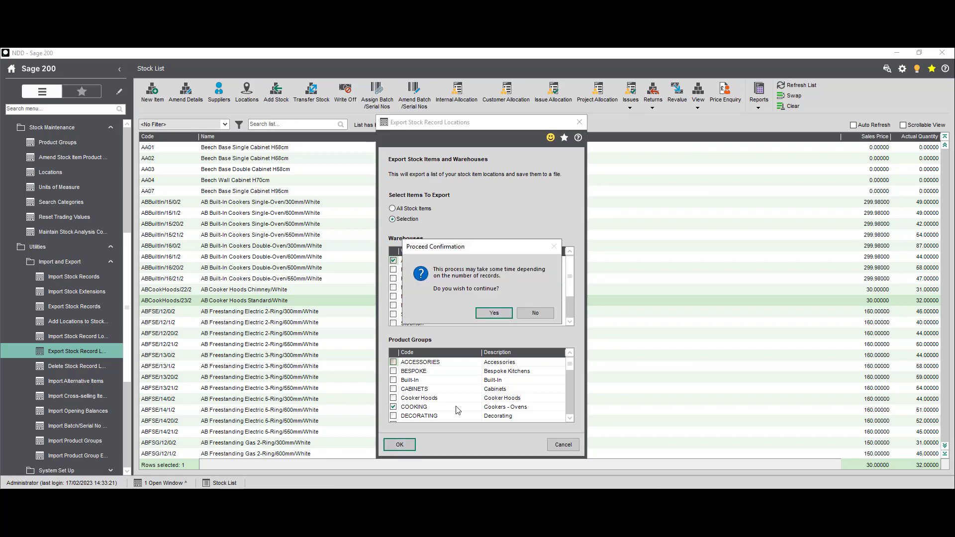
- Confirm the export and save the file as CookersAlnwick
left_click(490, 316)
type("CookersAlnwick")
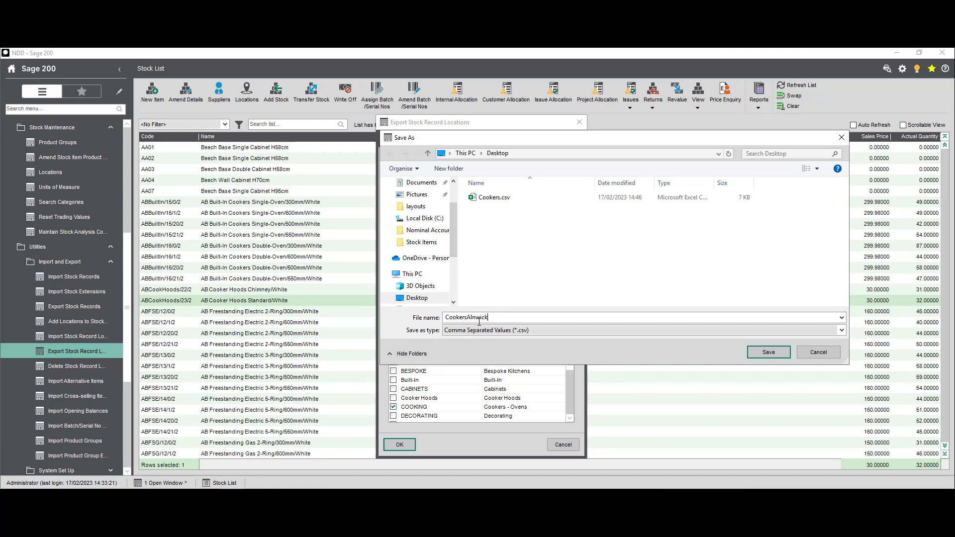
left_click(770, 353)
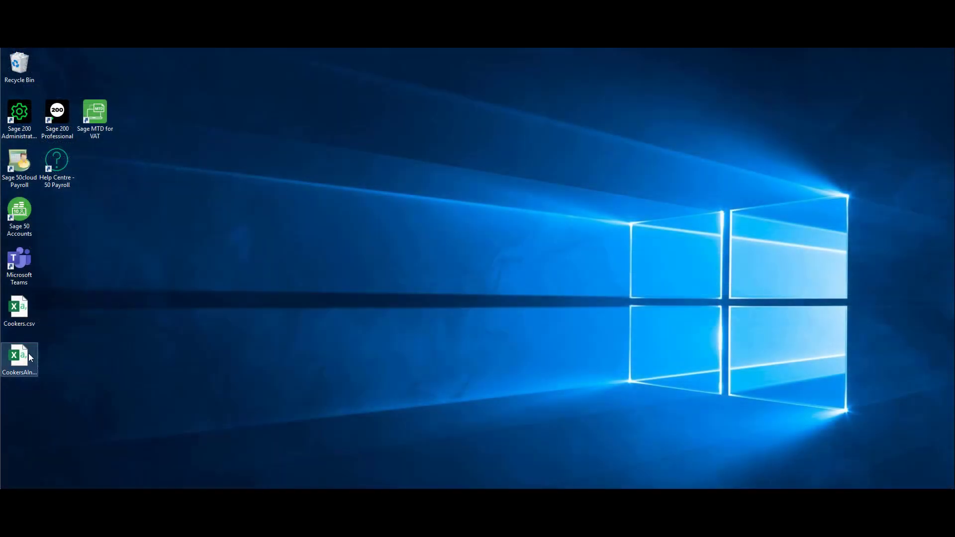
- Open the CSV in Excel and give the ceramic hob reorder 4, minimum 20, maximum 30
double_click(28, 353)
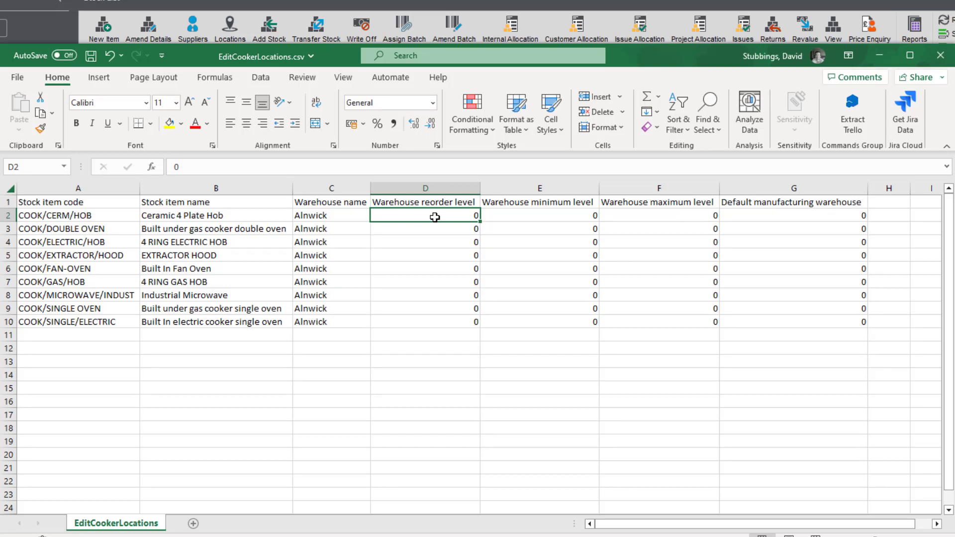
type("4")
key("Tab")
type("20")
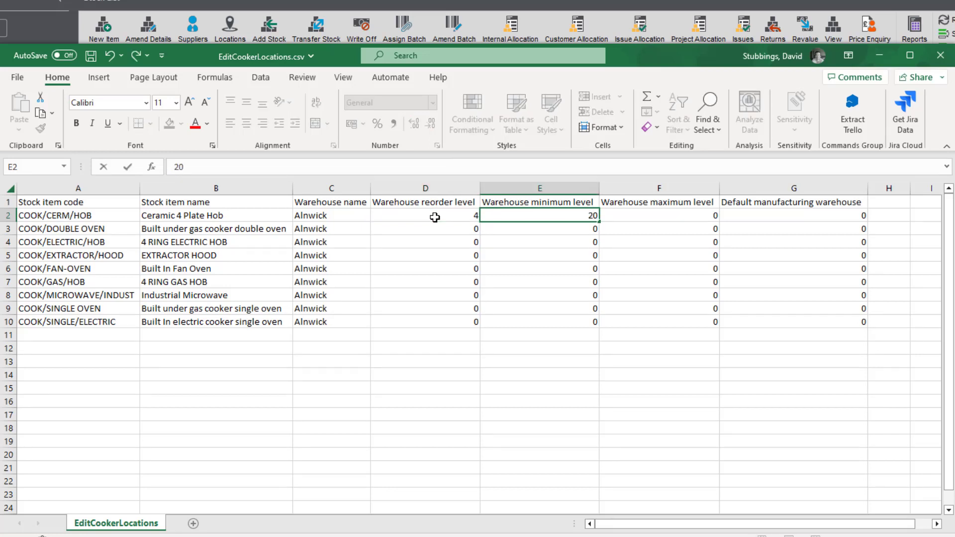
key("Tab")
type("30")
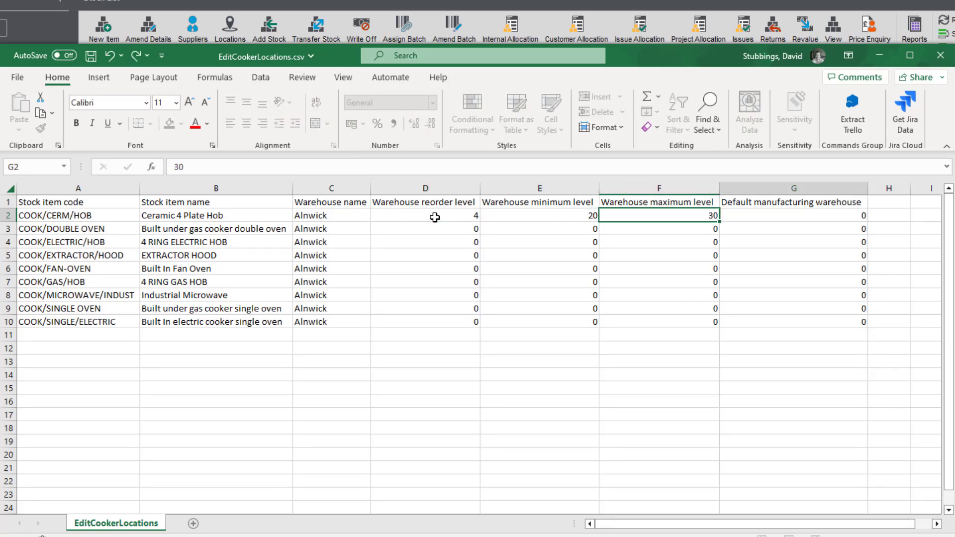
key("Tab")
key("Return")
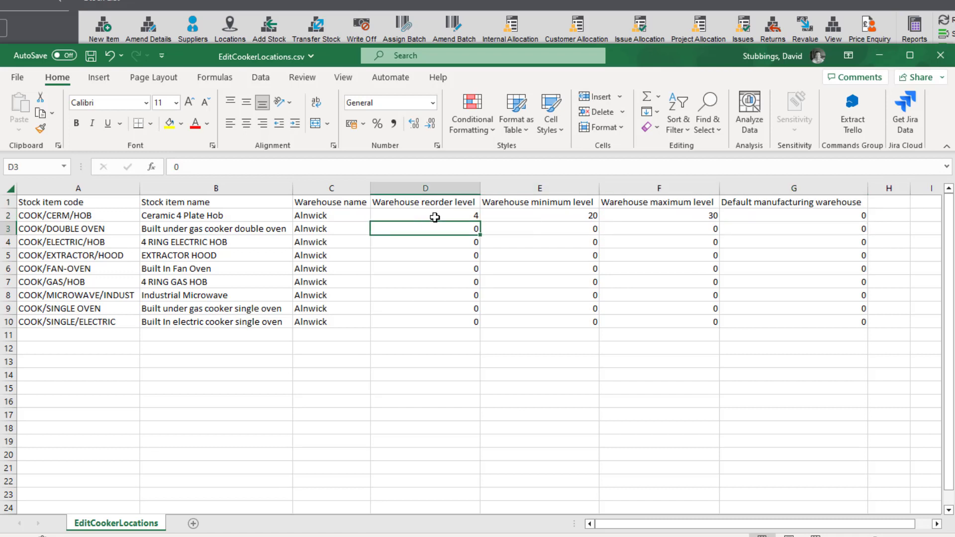
- Give the double oven reorder 7, minimum 3, maximum 20, and save the file
type("7")
key("Tab")
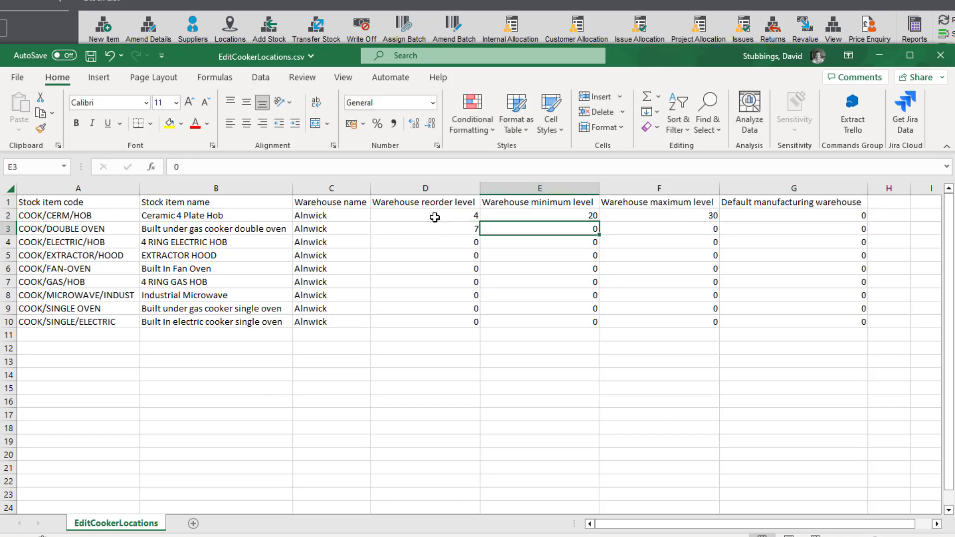
type("3")
key("Tab")
type("20")
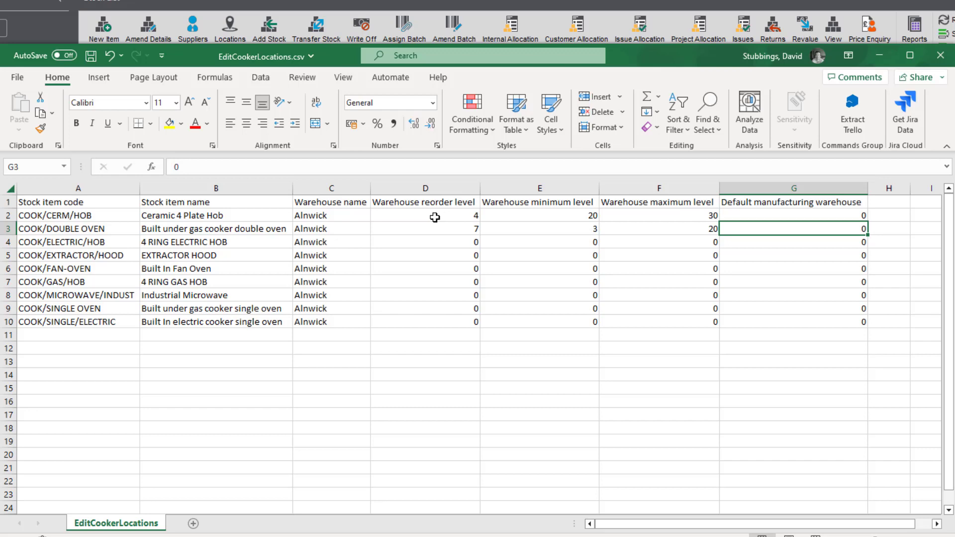
left_click(91, 56)
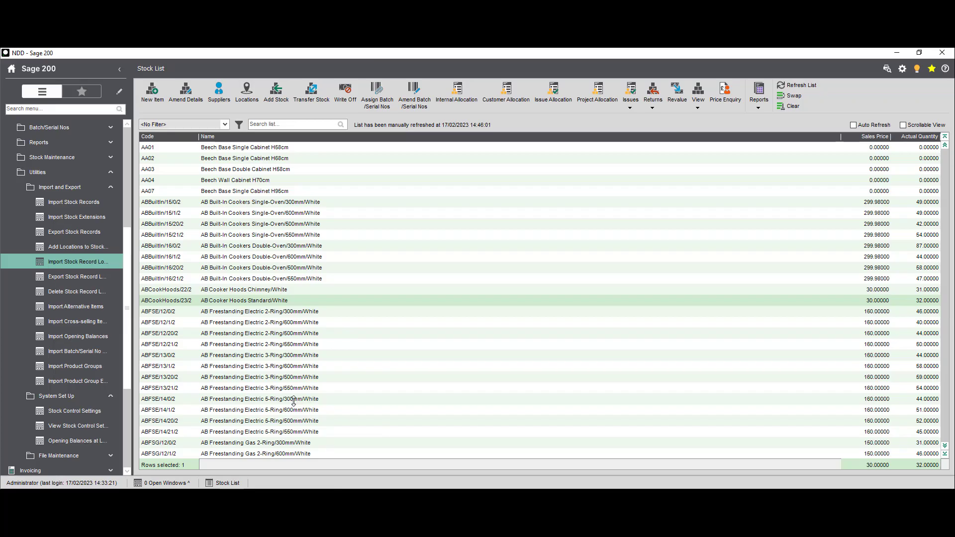
- Validate and import stock record locations from CookersAlnwick.csv
left_click(85, 263)
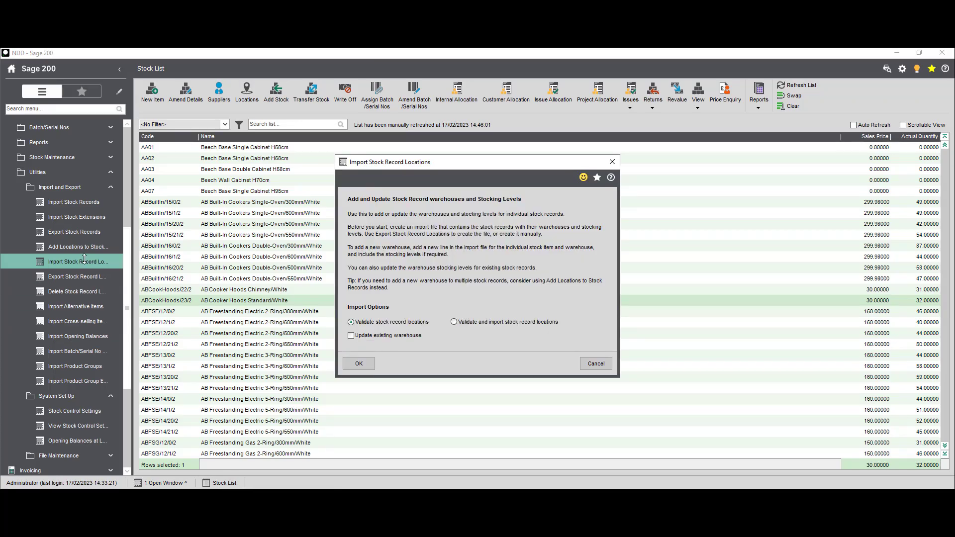
left_click(459, 323)
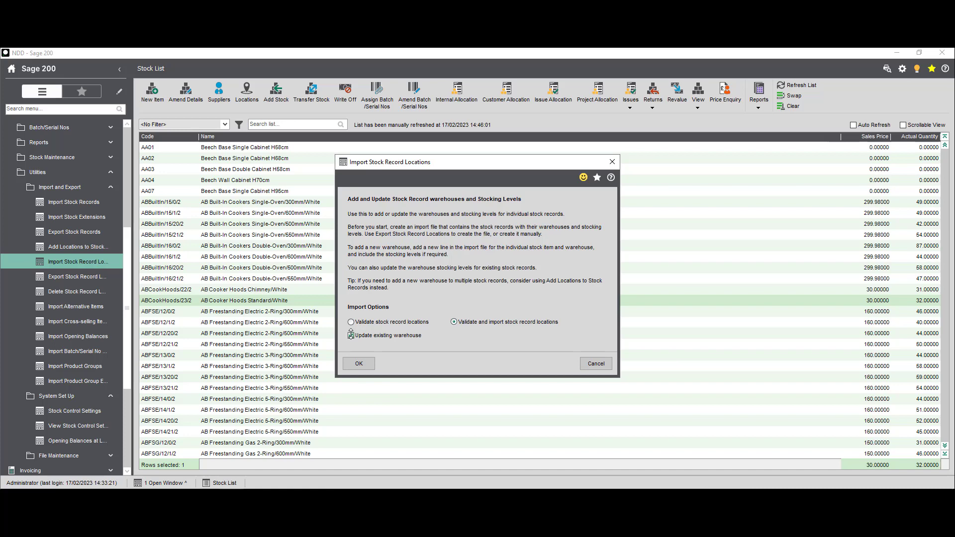
left_click(364, 363)
left_click(495, 313)
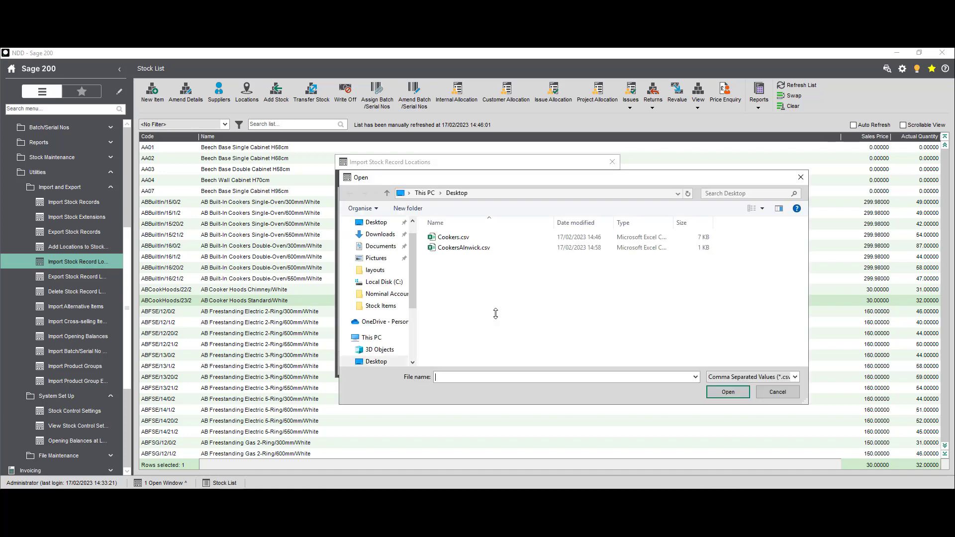
left_click(485, 248)
left_click(728, 392)
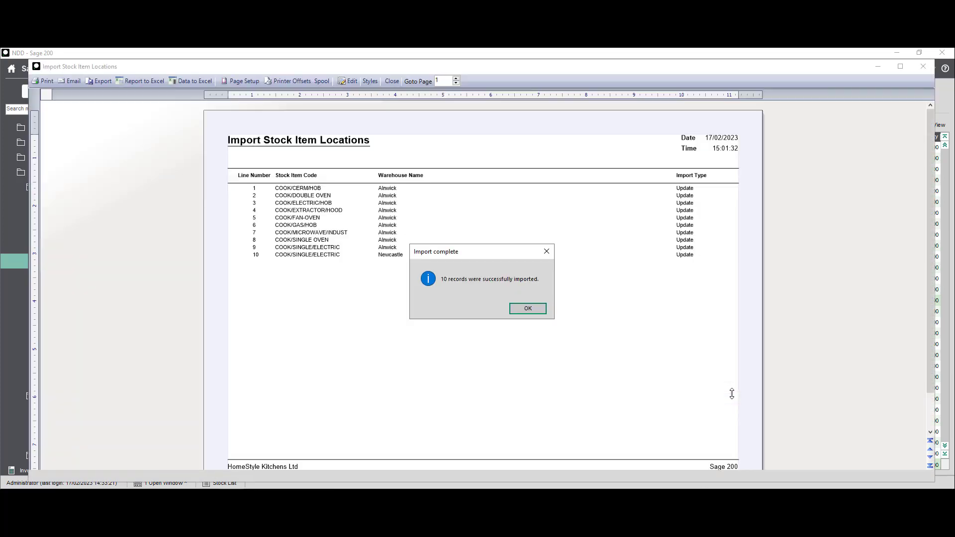
- Dismiss the import report and look up the warehouse locations for cook/cerm/hob
left_click(528, 309)
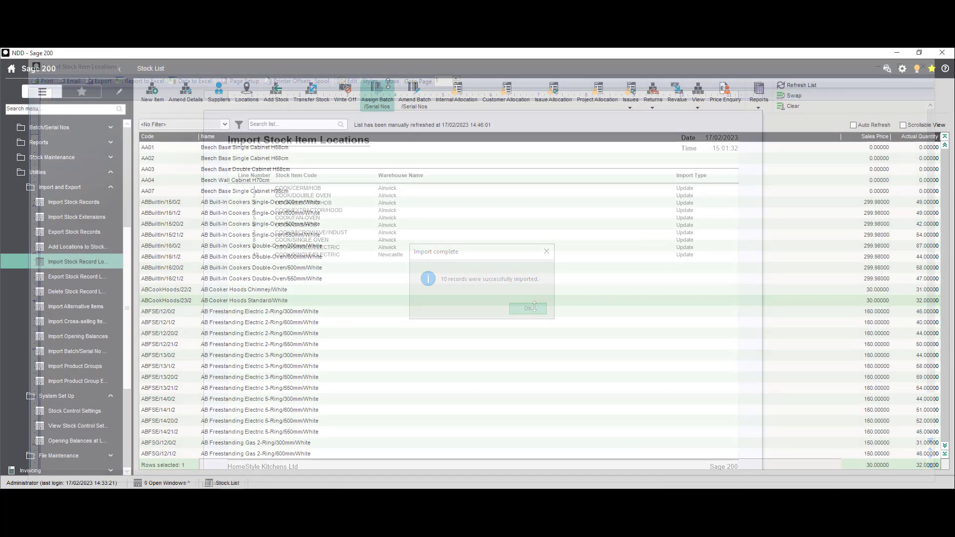
left_click(247, 92)
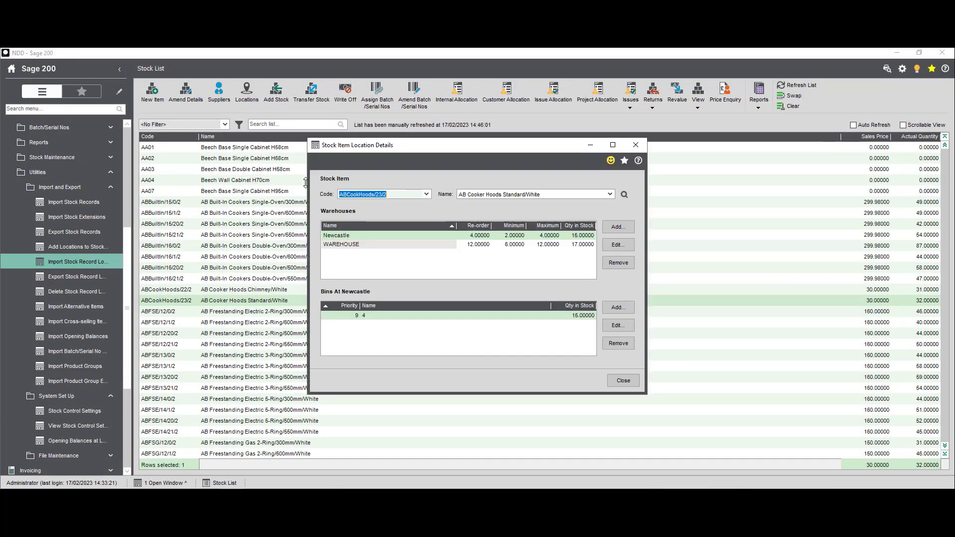
type("cook")
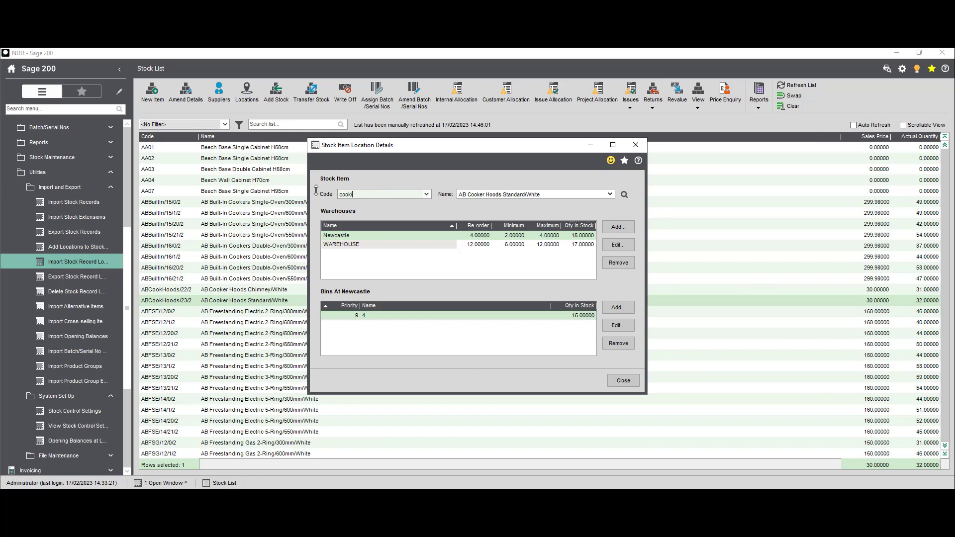
type("/cerm/hob")
key("Return")
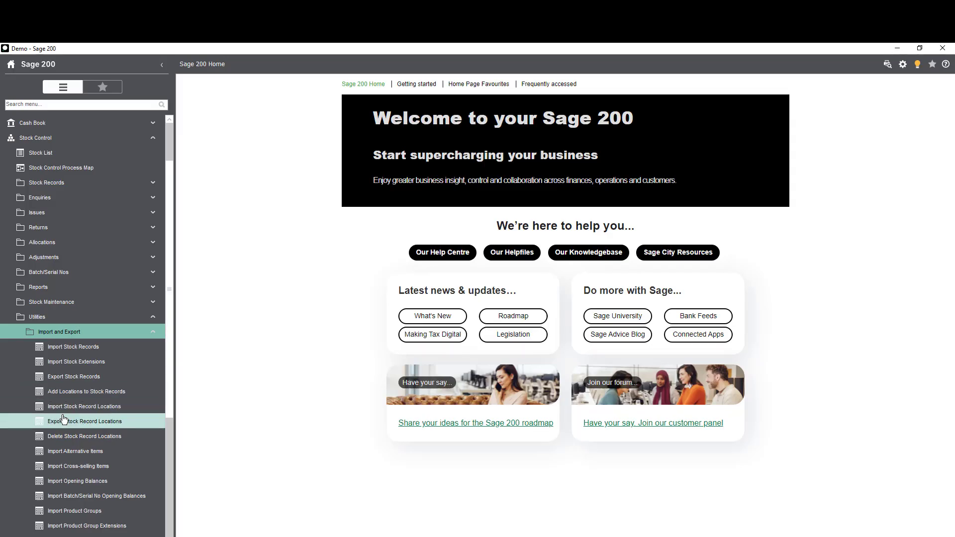
- Validate and delete stock record locations from EditCookerLocations.csv, then close the results
left_click(64, 436)
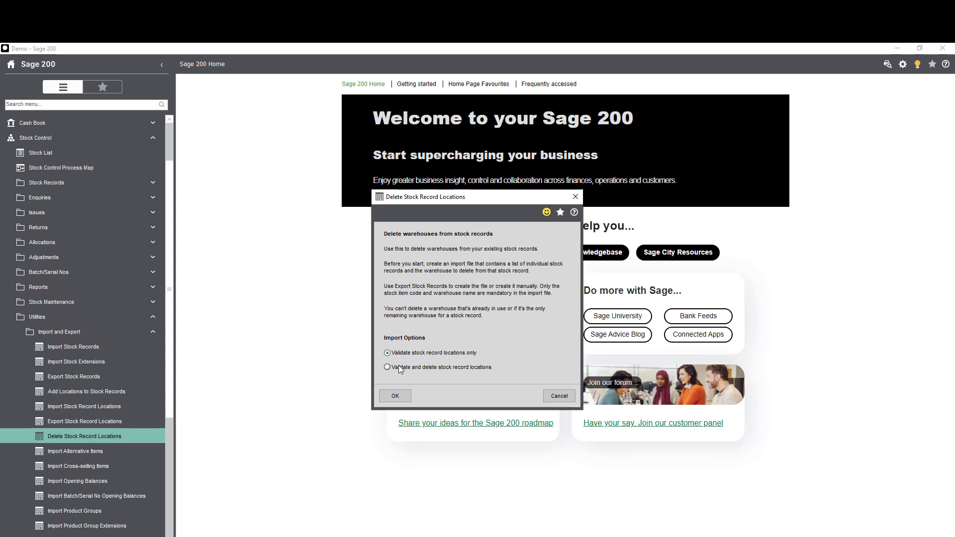
left_click(402, 395)
left_click(491, 345)
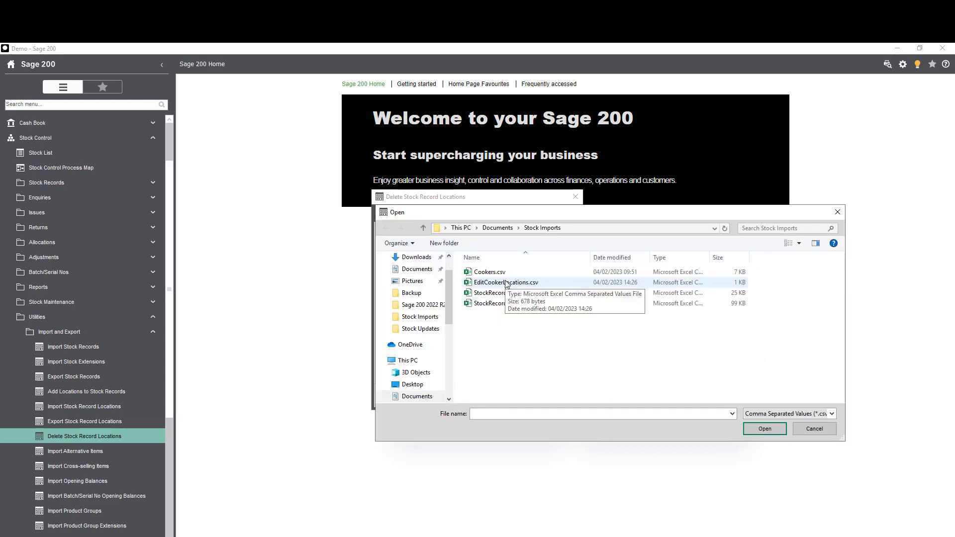
left_click(506, 284)
key("Return")
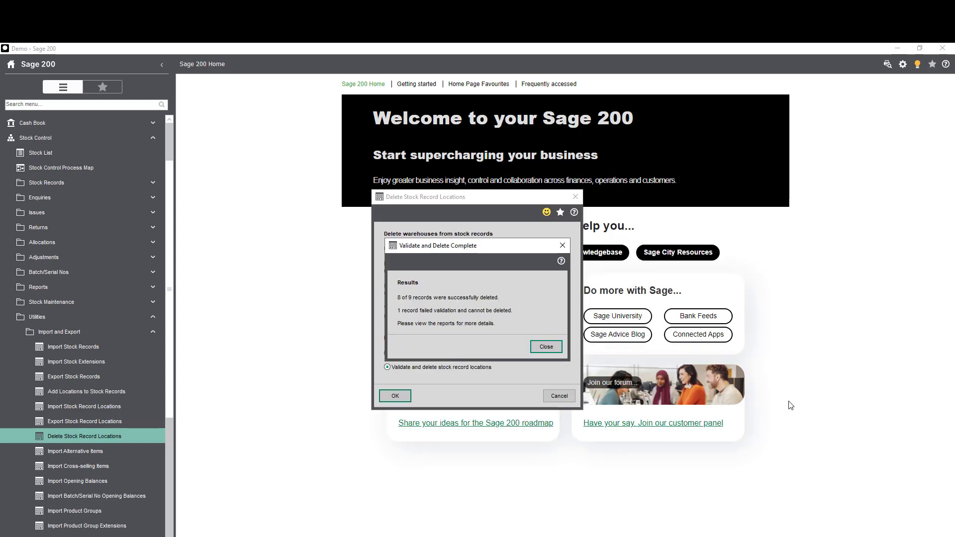
left_click(541, 347)
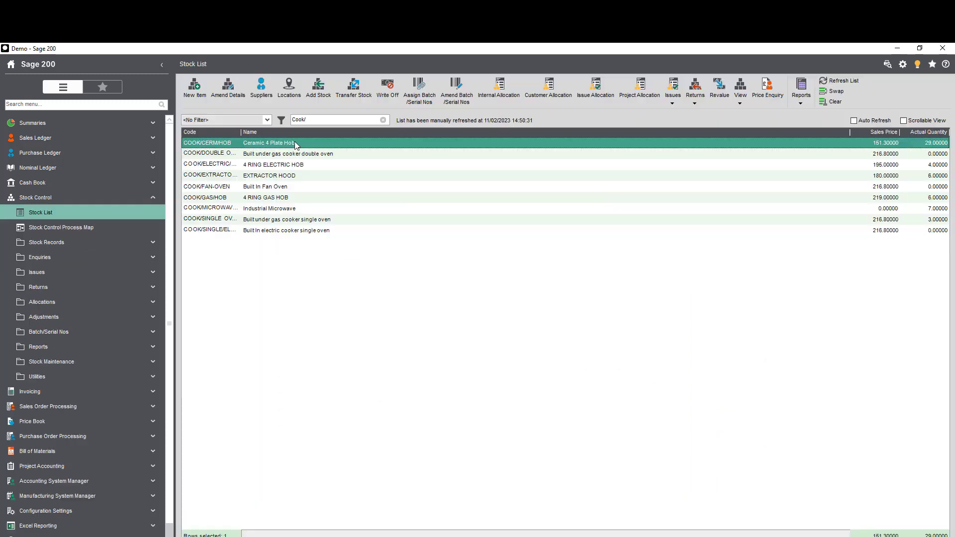
- Show COOK/CERM/HOB's remaining warehouse locations
left_click(290, 90)
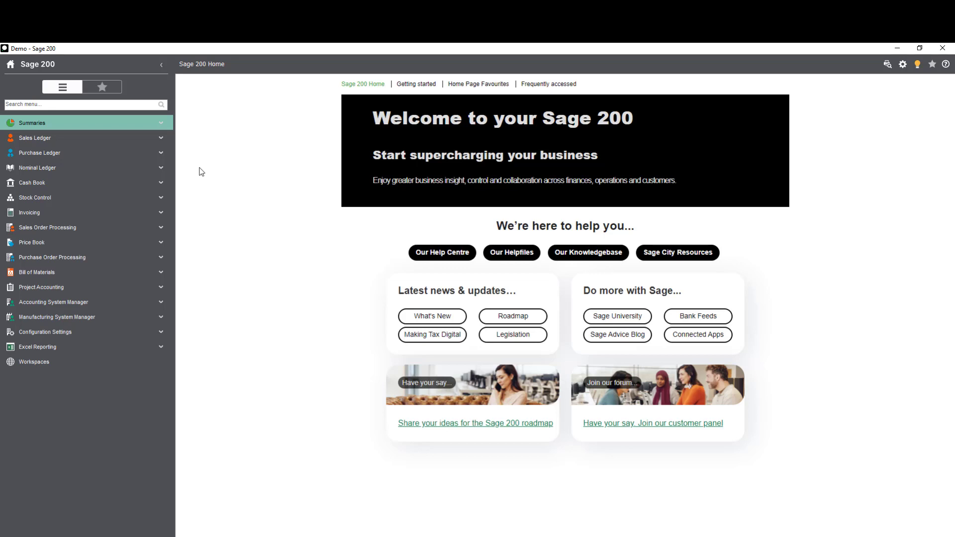
- Load the Donaldsons Extrusions (DON001) account in Amend Account Details
left_click(106, 157)
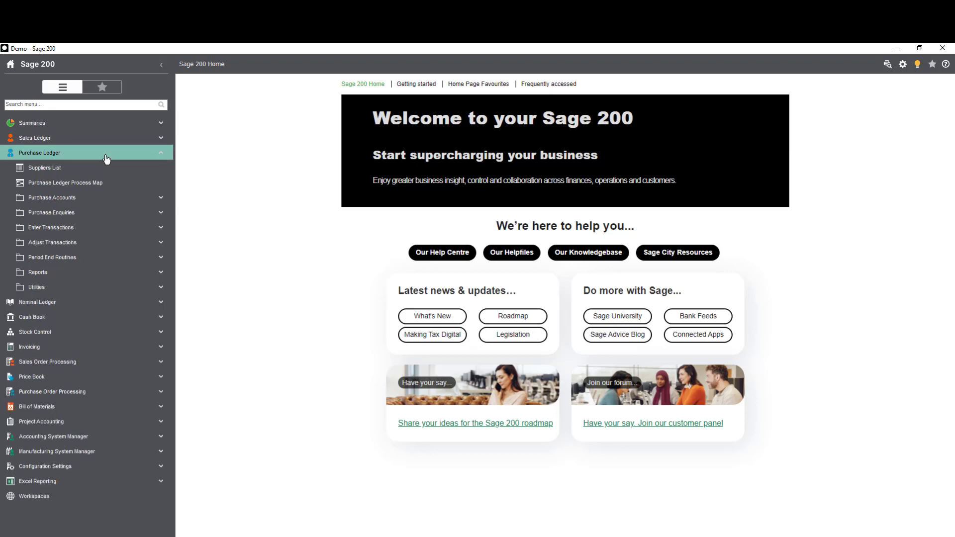
left_click(91, 202)
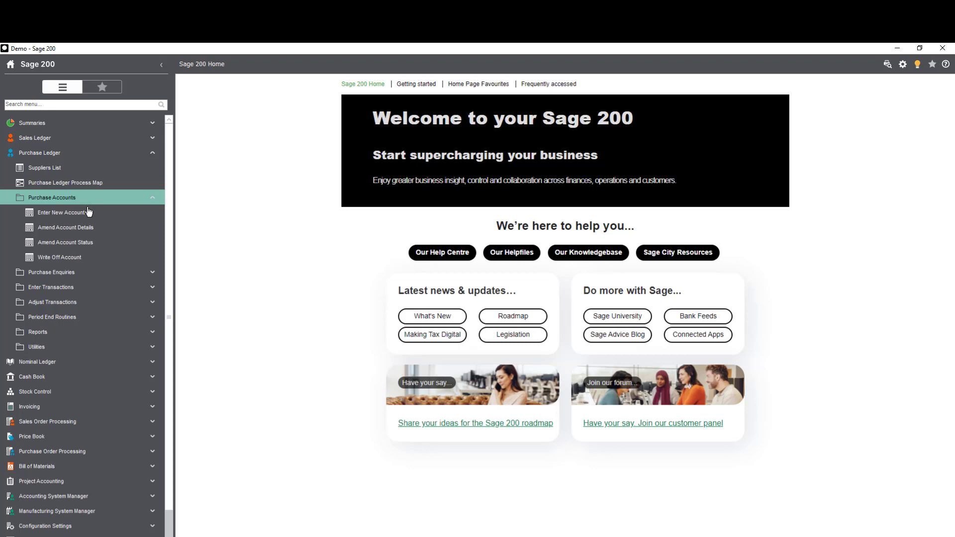
left_click(83, 232)
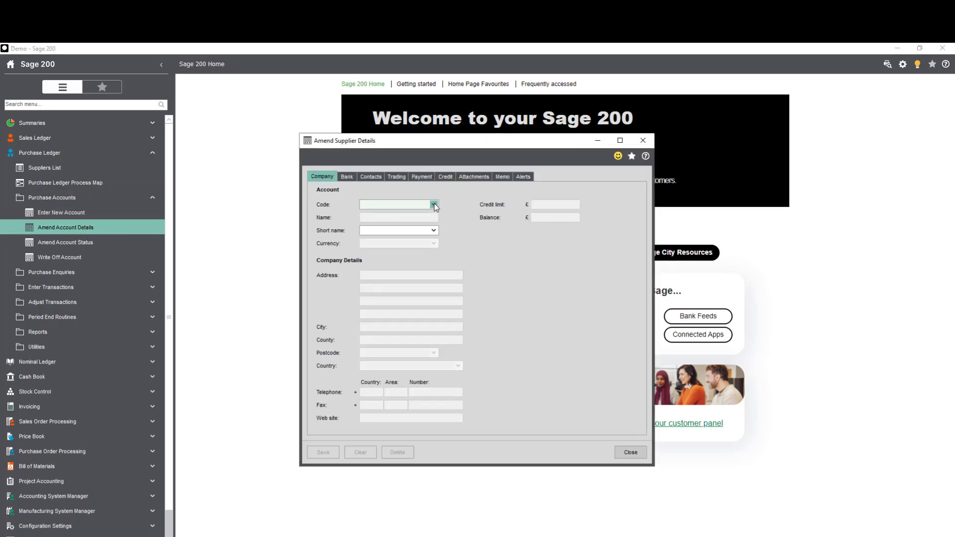
left_click(434, 205)
left_click(431, 285)
- Add the credit-note alert for David, shown on POs and returns, and save
left_click(523, 177)
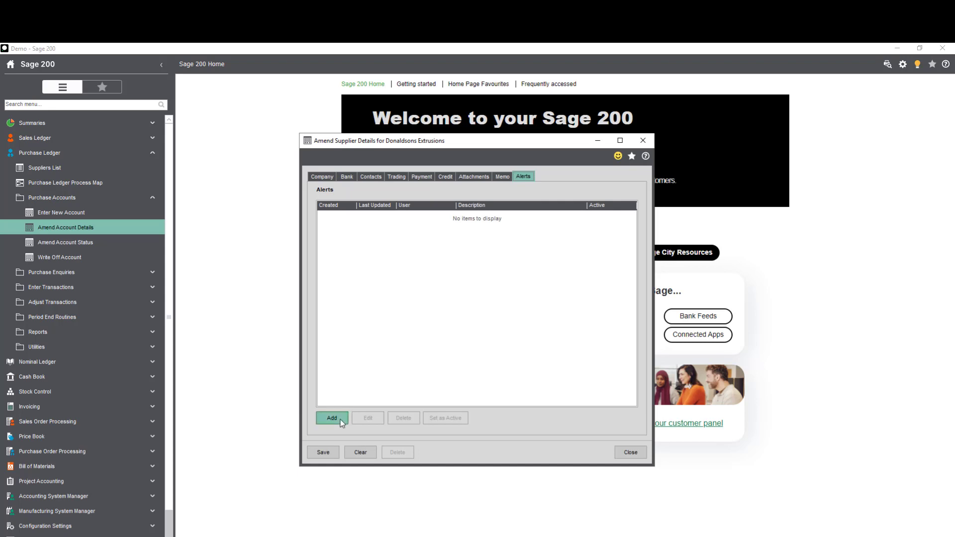
left_click(342, 422)
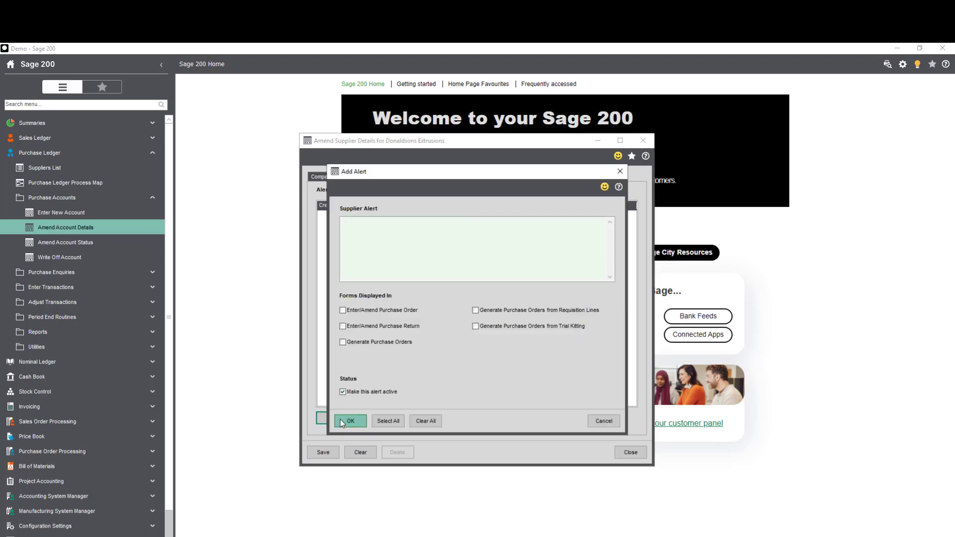
type("Discuss the outstanding credit note with David when raising the next PO or P")
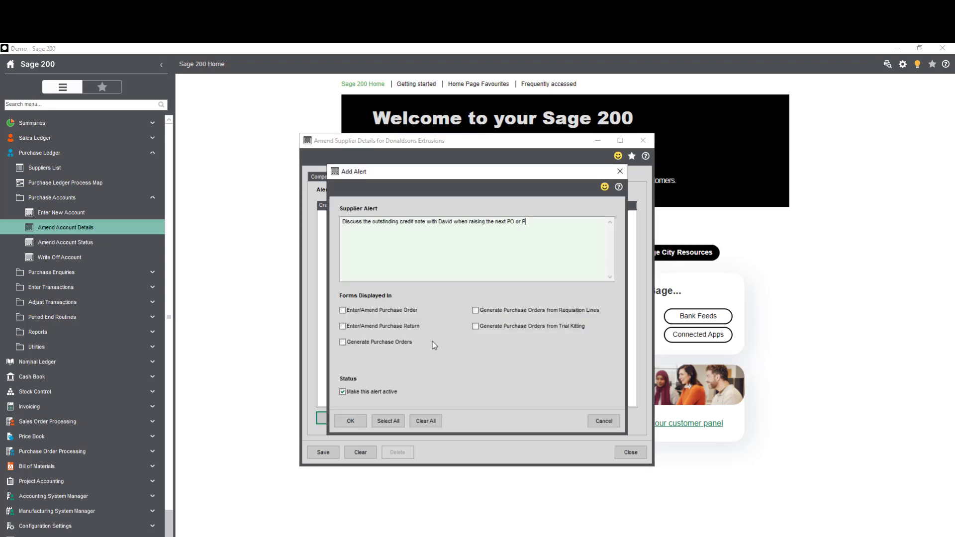
type("R")
left_click(343, 310)
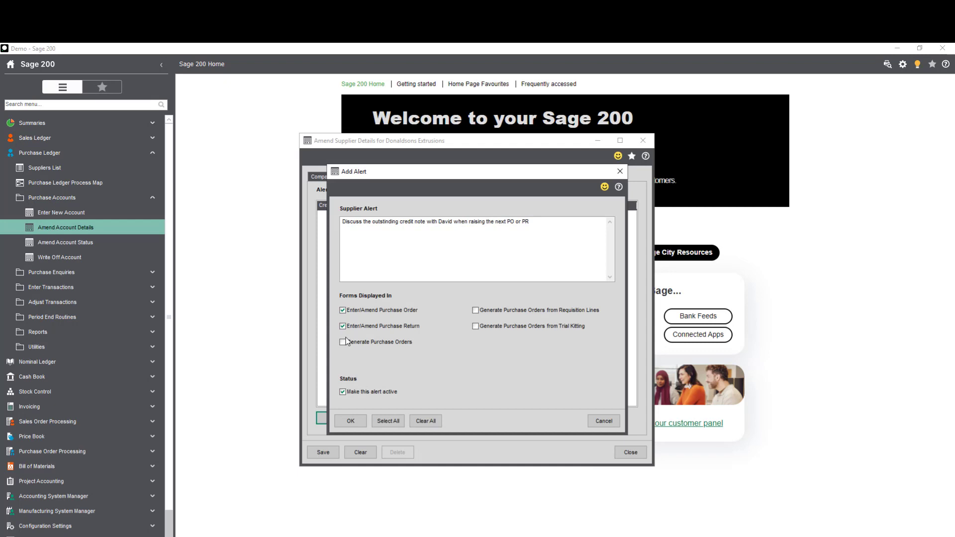
left_click(351, 421)
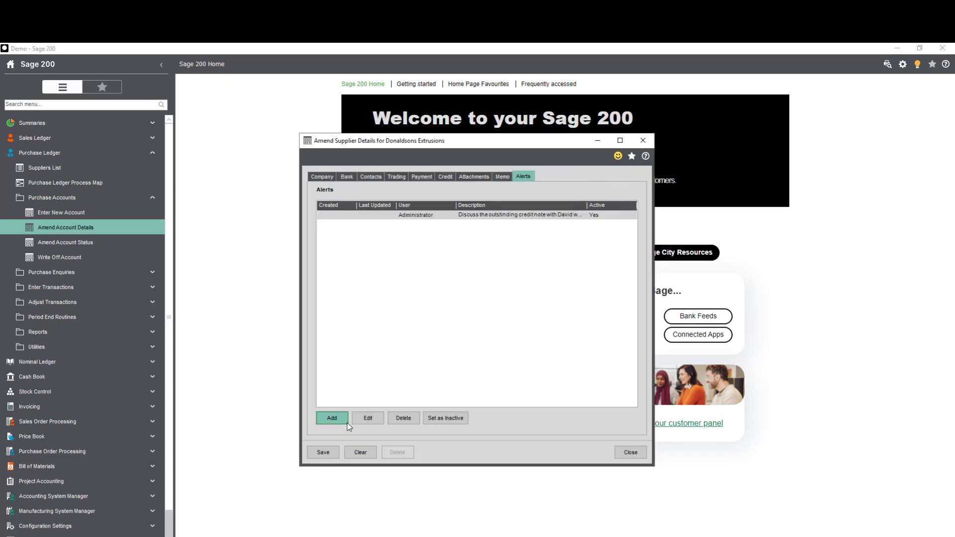
left_click(324, 452)
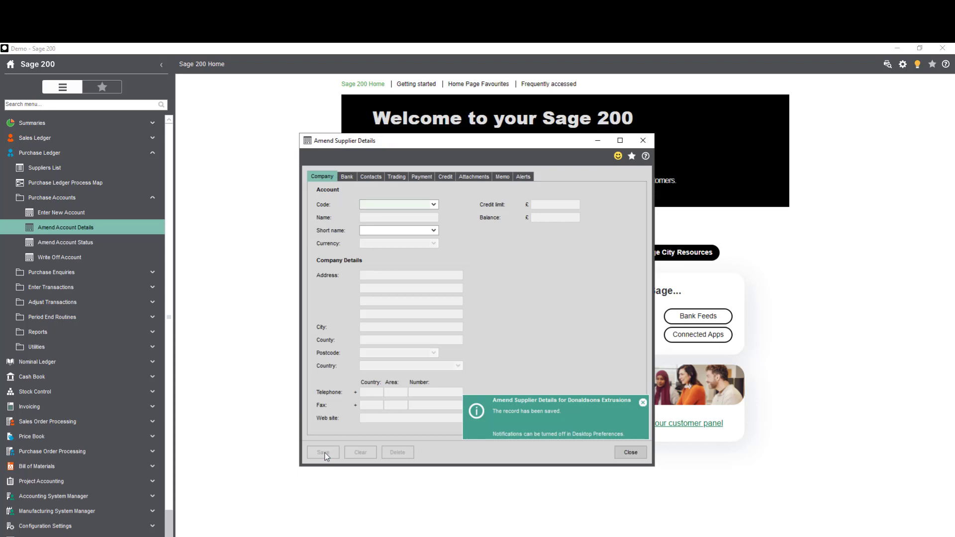
- Start a new purchase order for DON001 and acknowledge its supplier alert
left_click(631, 452)
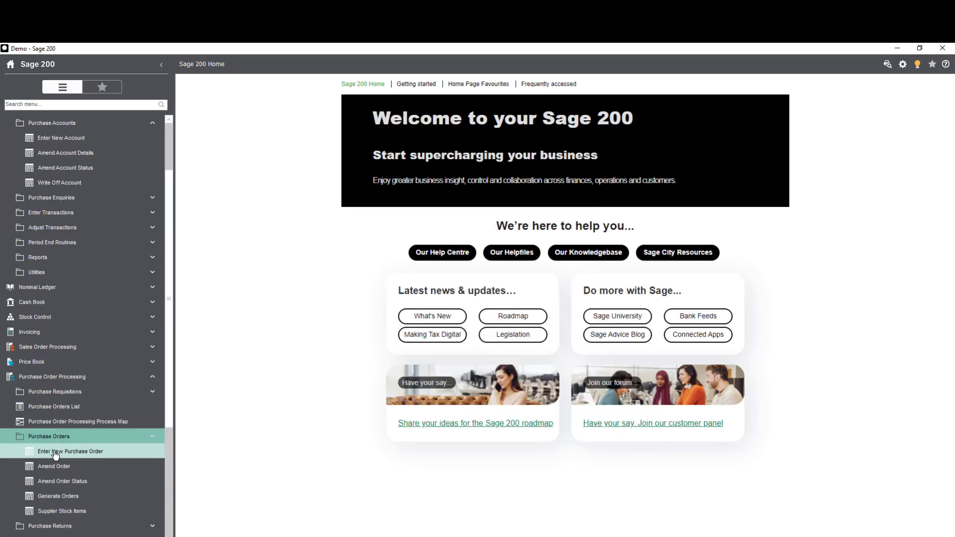
left_click(56, 454)
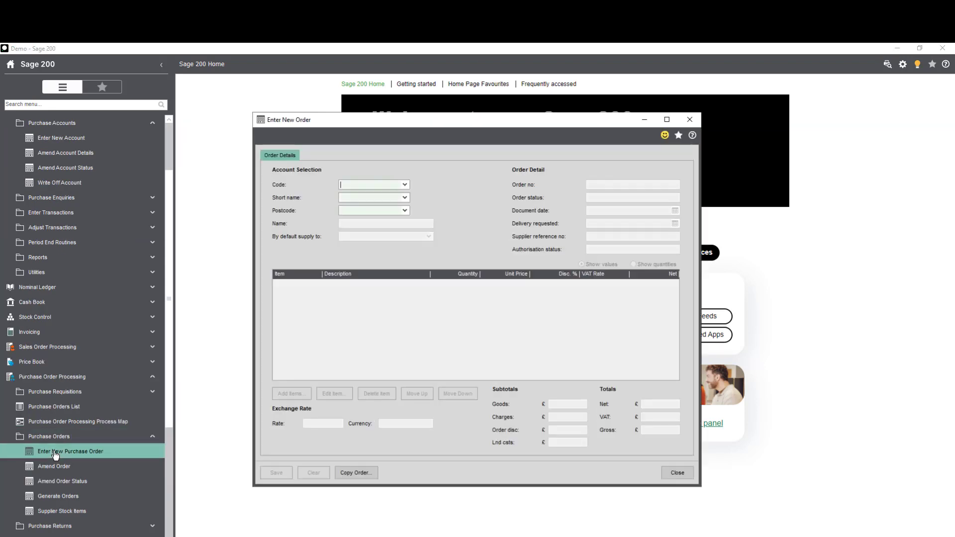
left_click(405, 185)
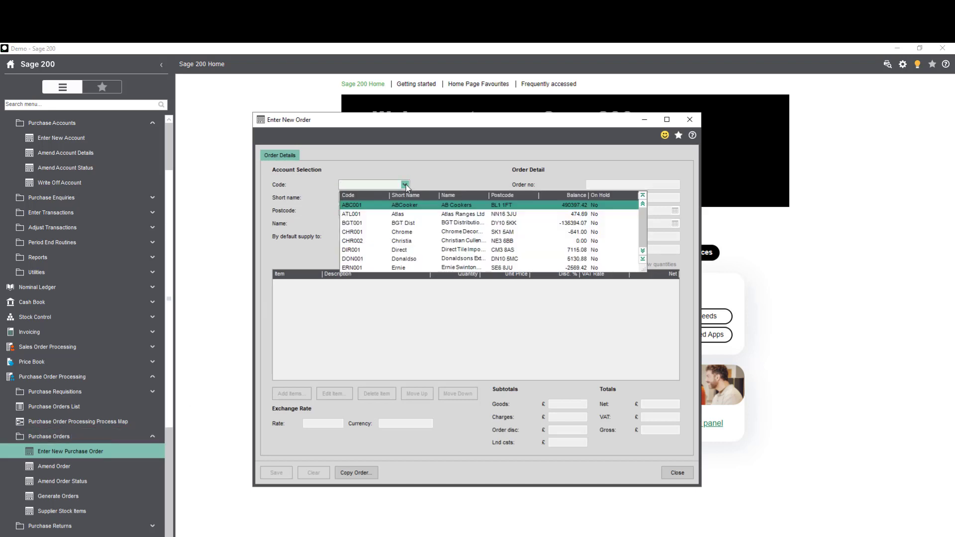
left_click(394, 260)
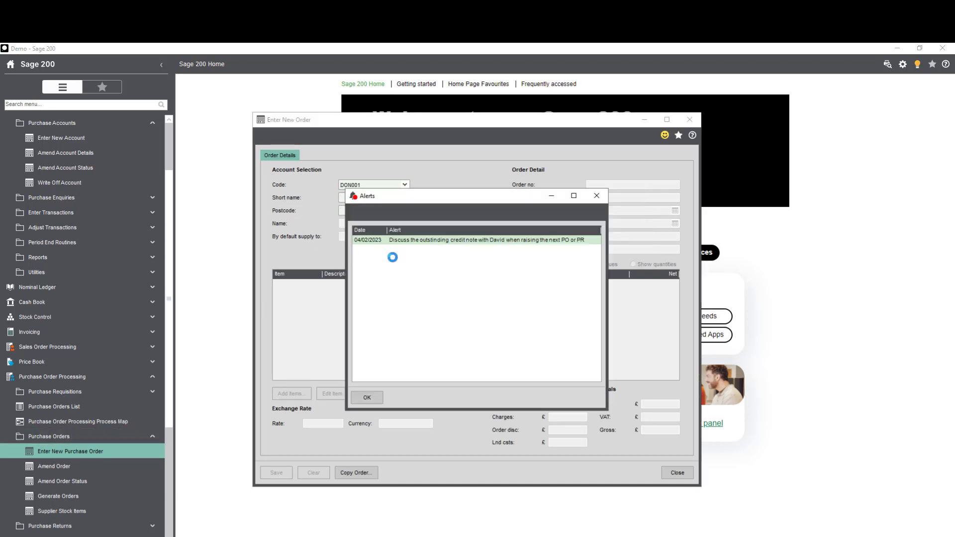
left_click(366, 397)
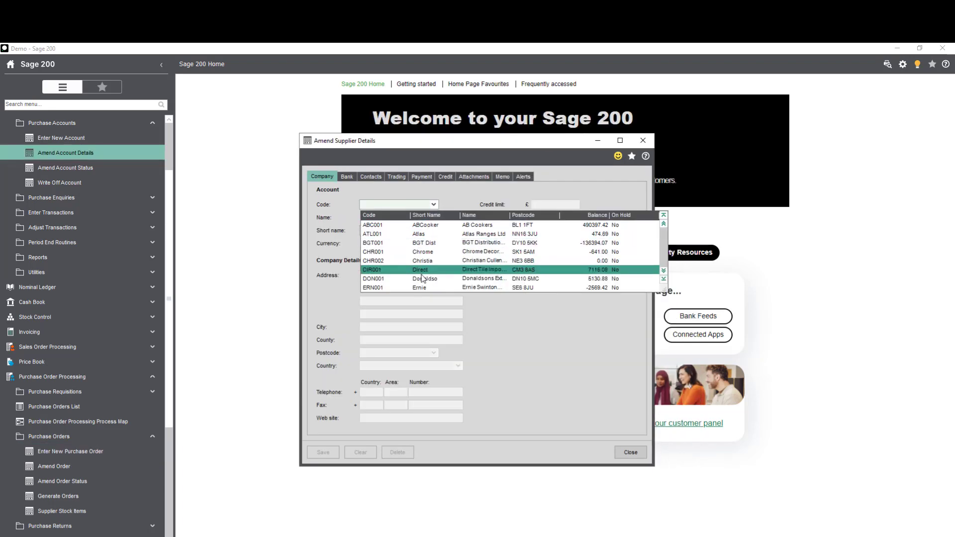
left_click(421, 279)
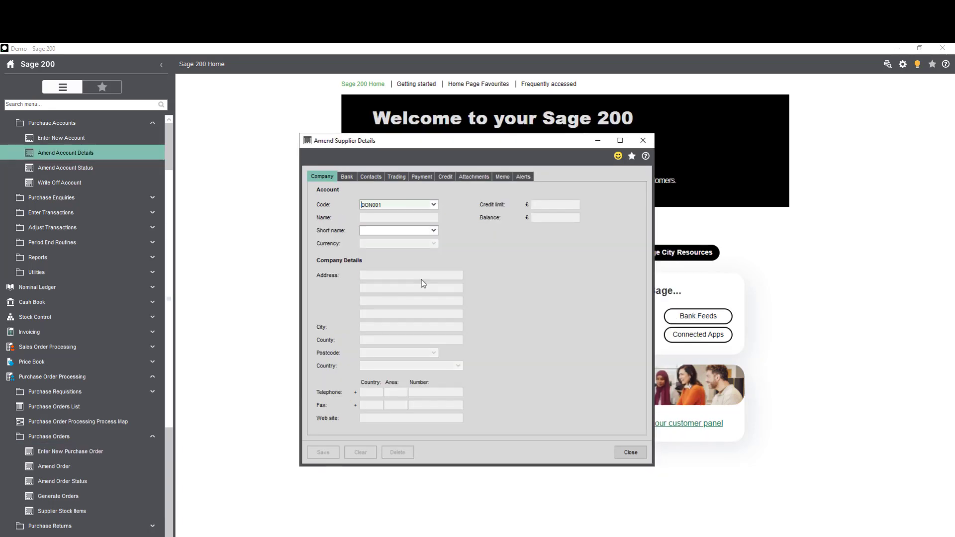
- Deactivate the credit-note alert, then choose DON001 again for the new order
left_click(524, 177)
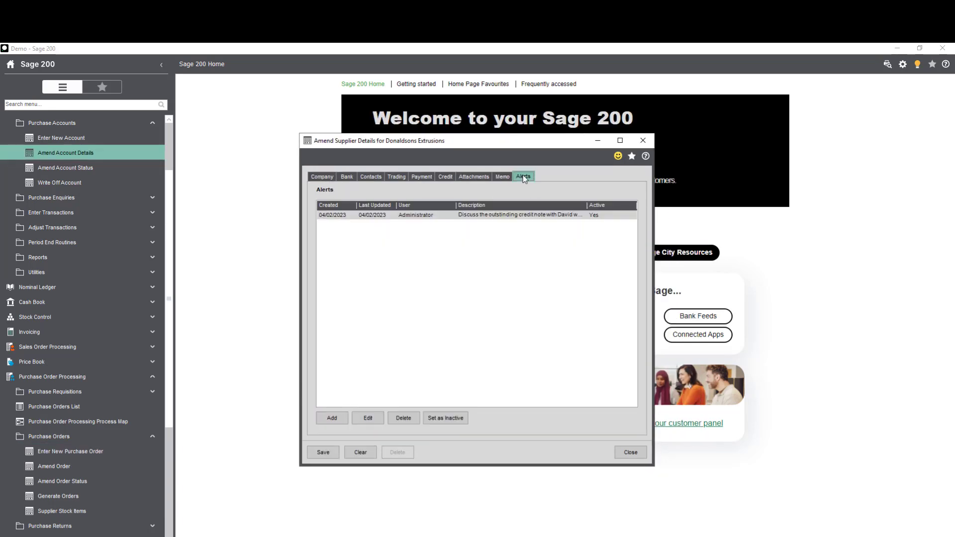
left_click(476, 219)
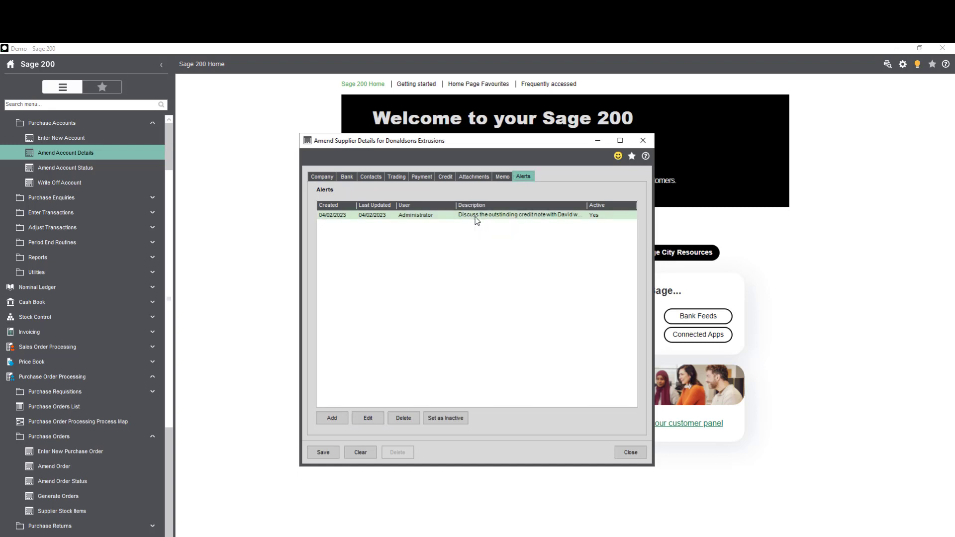
left_click(445, 419)
left_click(82, 455)
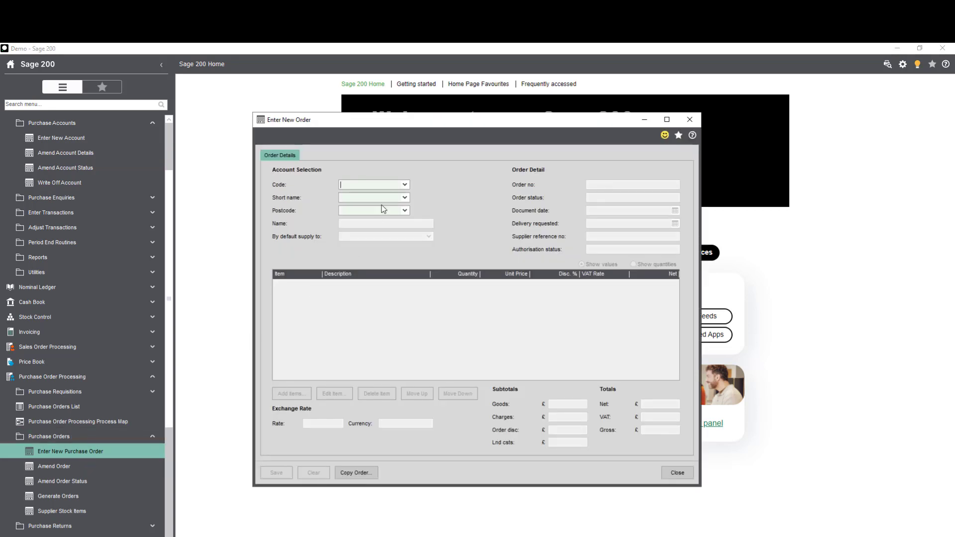
left_click(406, 185)
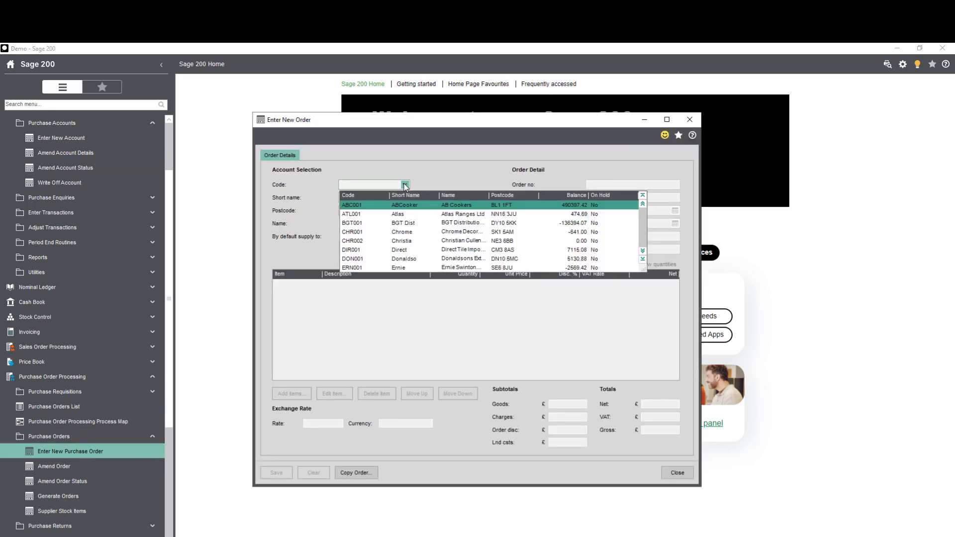
left_click(404, 259)
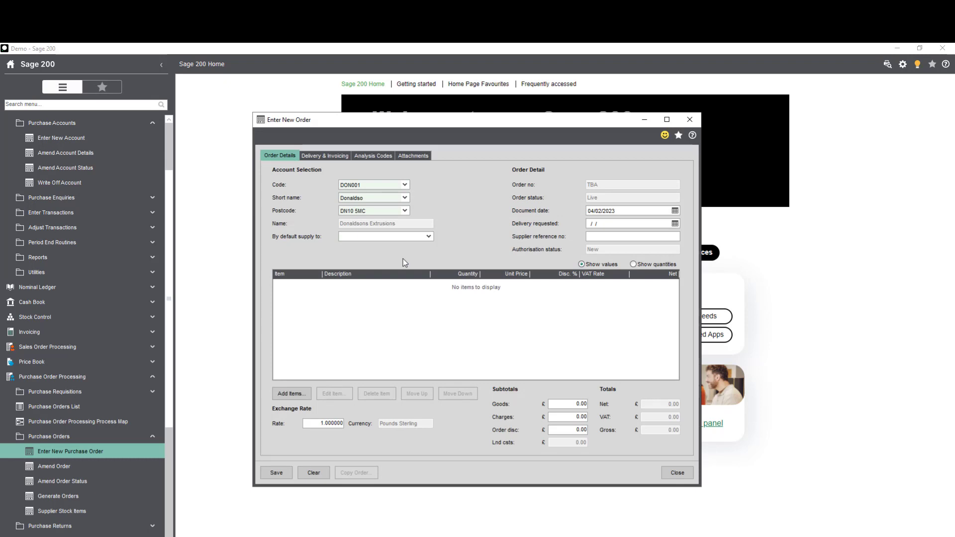
- Reactivate Donaldsons Extrusions' credit-note alert in Amend Account Details and save
left_click(69, 154)
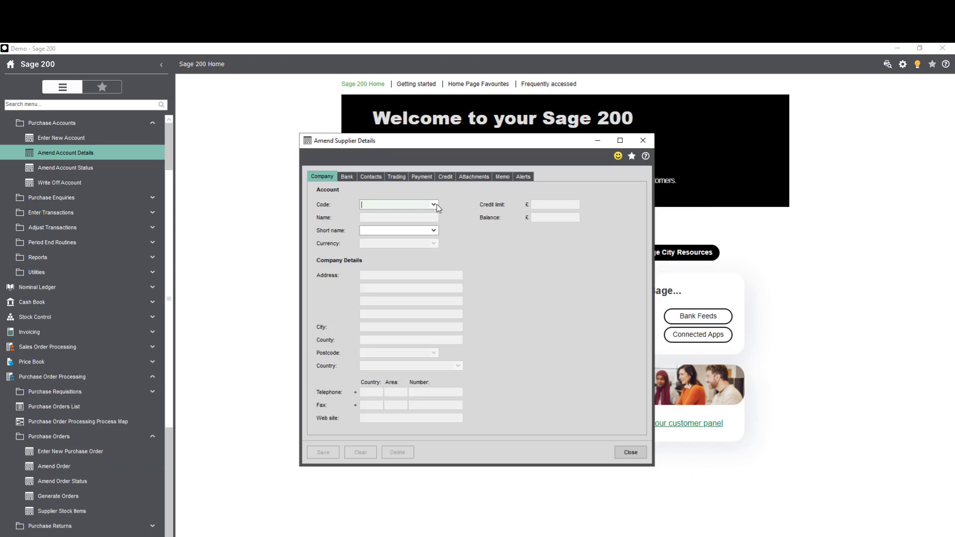
left_click(434, 204)
left_click(426, 279)
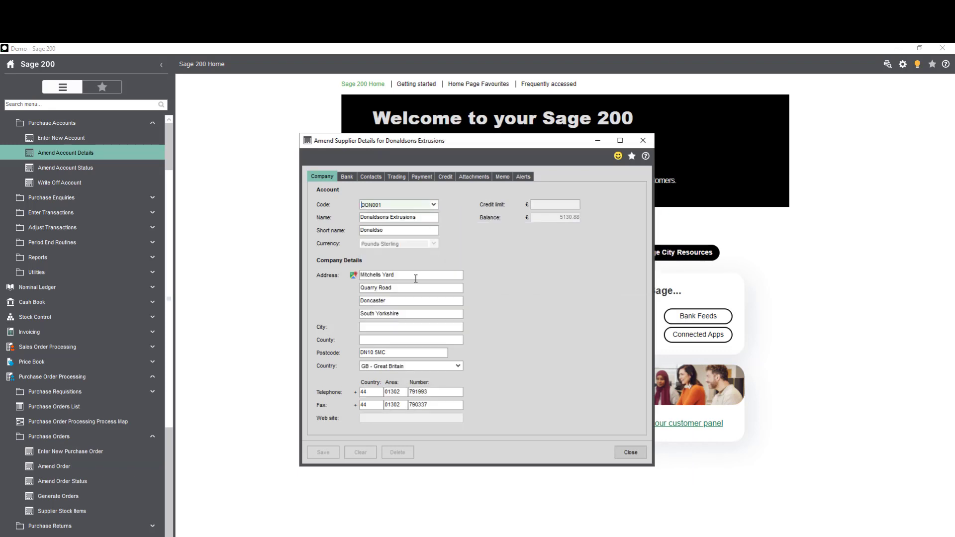
left_click(525, 177)
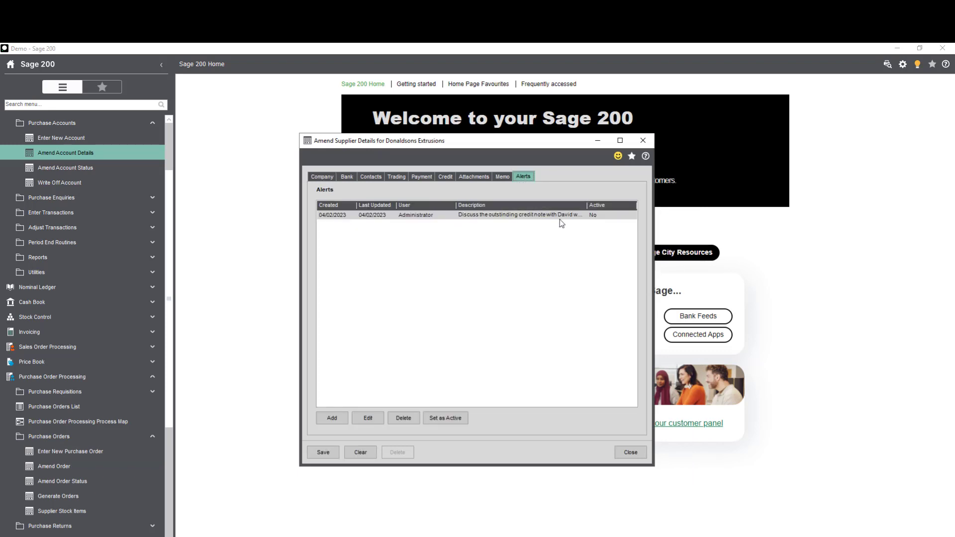
left_click(442, 422)
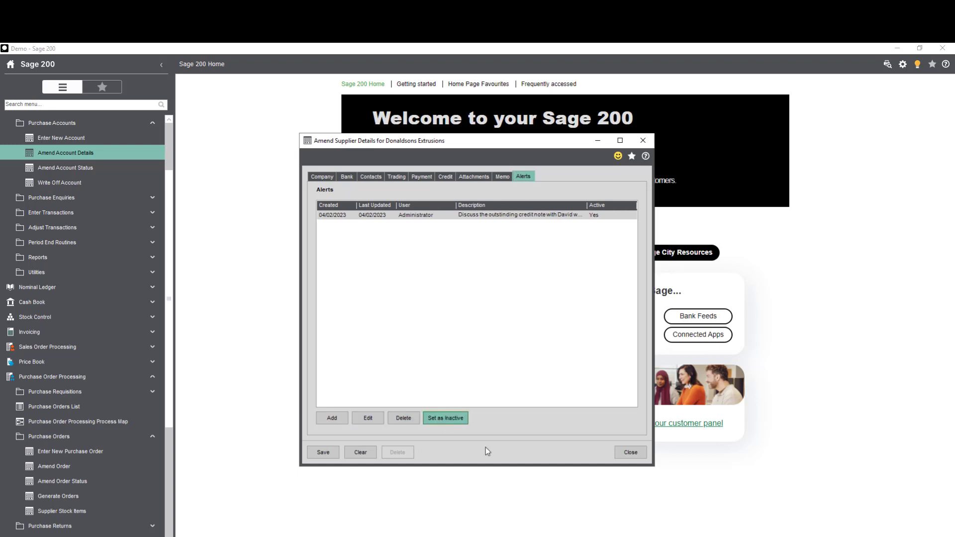
left_click(323, 453)
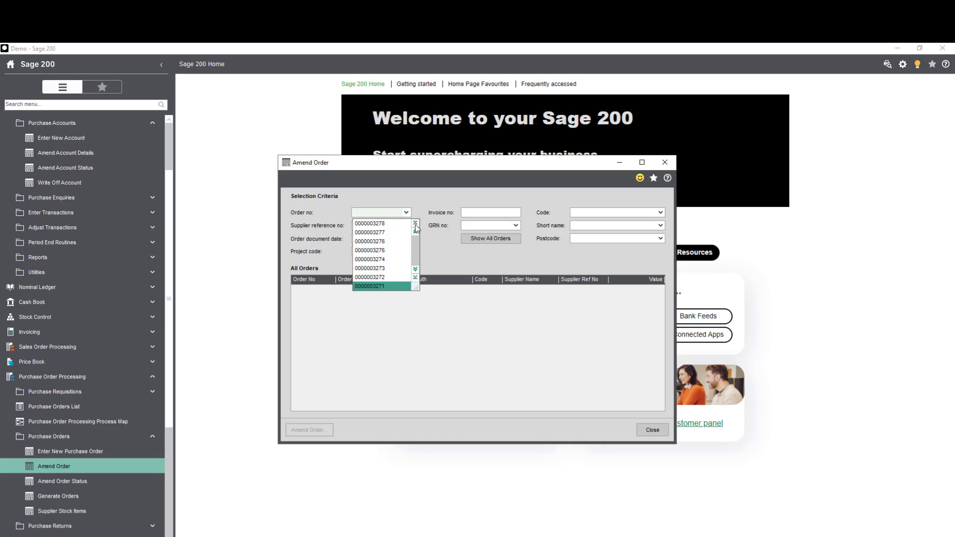
left_click(415, 225)
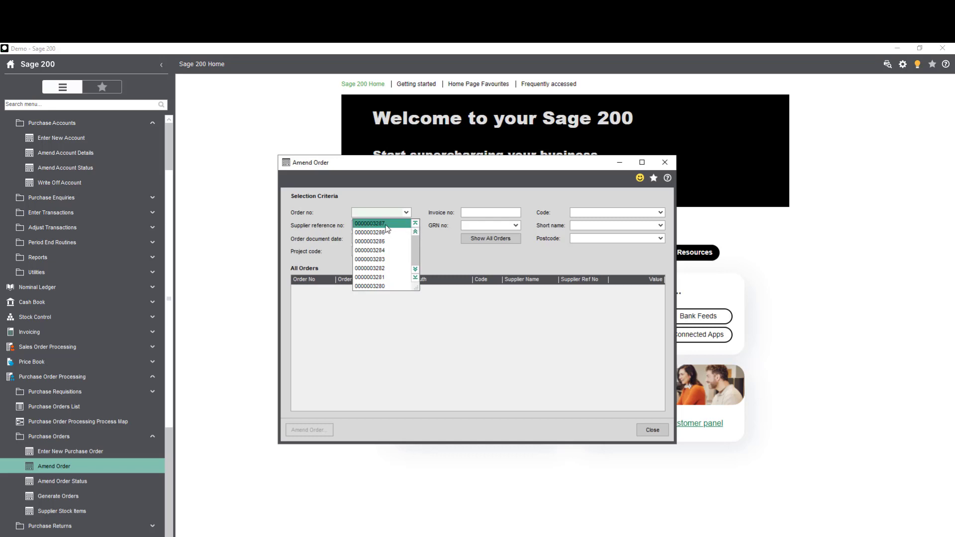
left_click(386, 226)
left_click(353, 293)
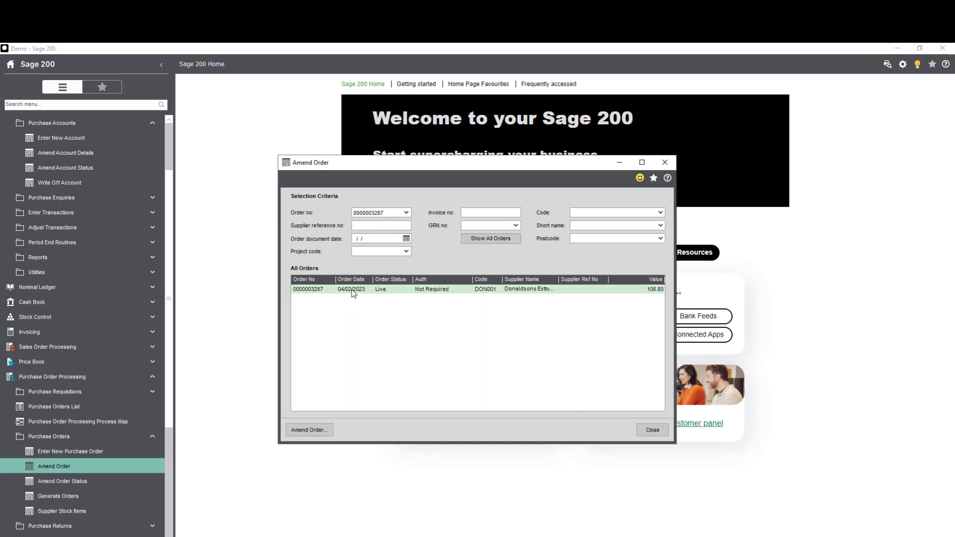
left_click(304, 429)
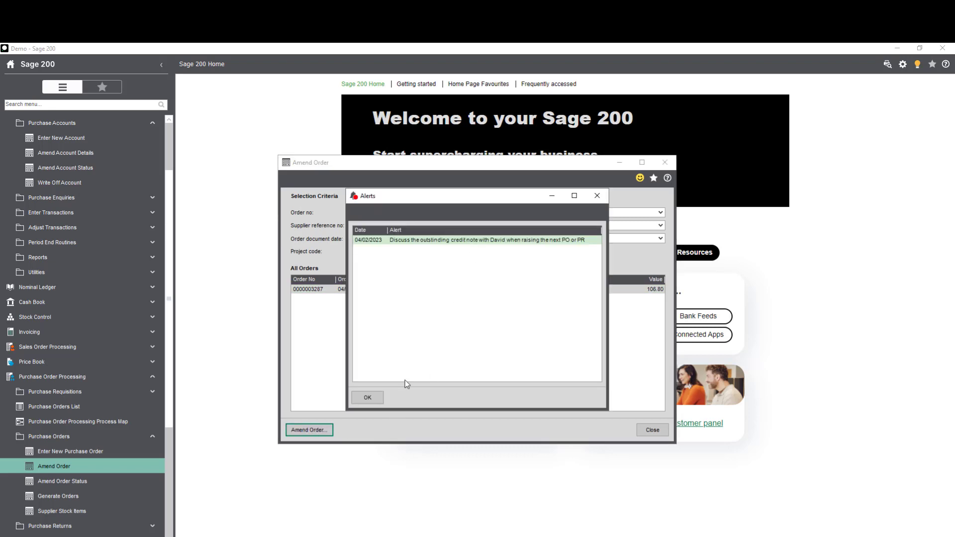
- Dismiss the credit-note alert, reopen it from the bell icon, then close it
left_click(367, 398)
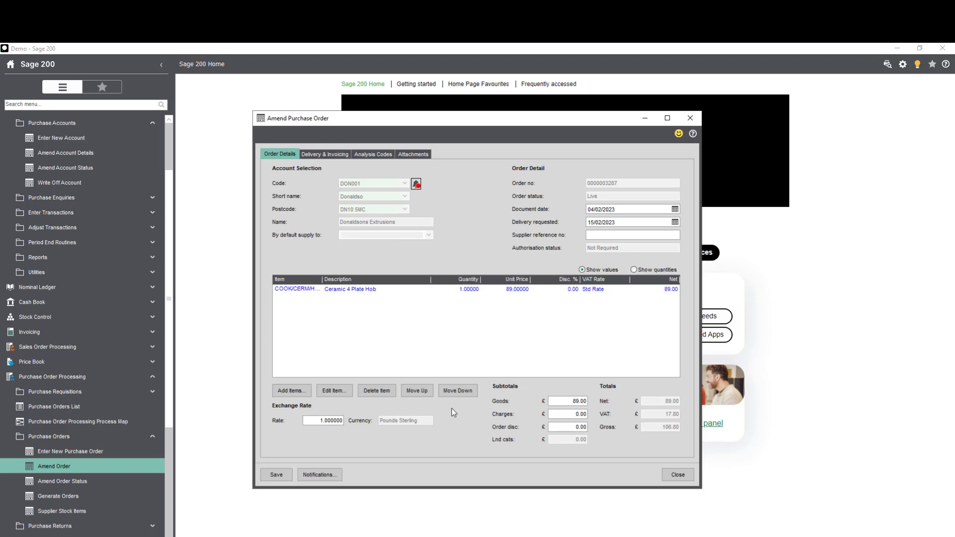
left_click(416, 185)
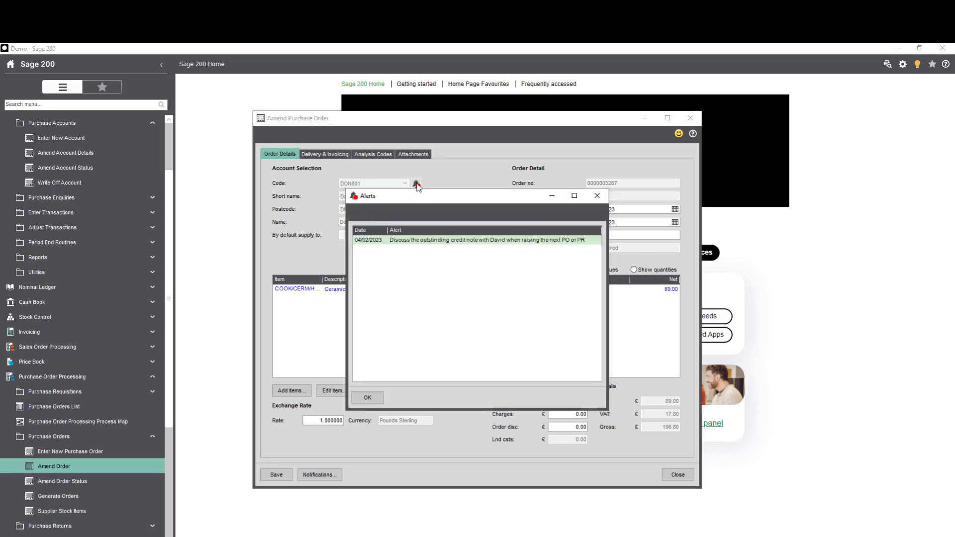
left_click(598, 197)
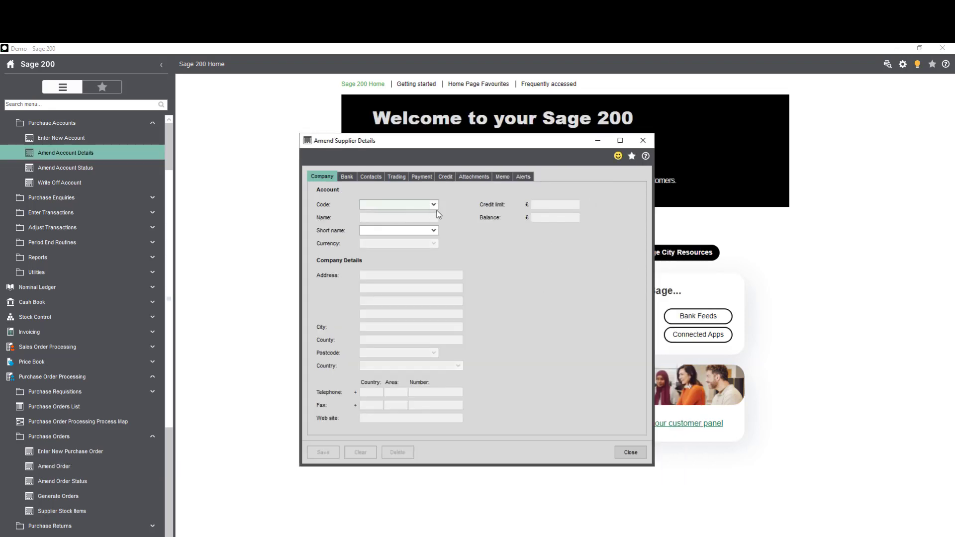
- Select DON001, delete its credit-note alert on the Alerts tab, and confirm
left_click(434, 205)
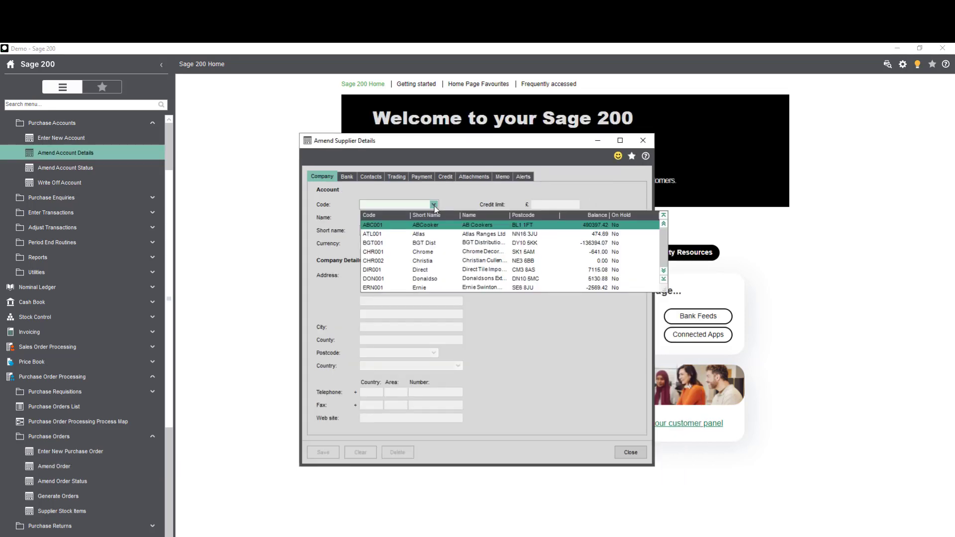
left_click(423, 279)
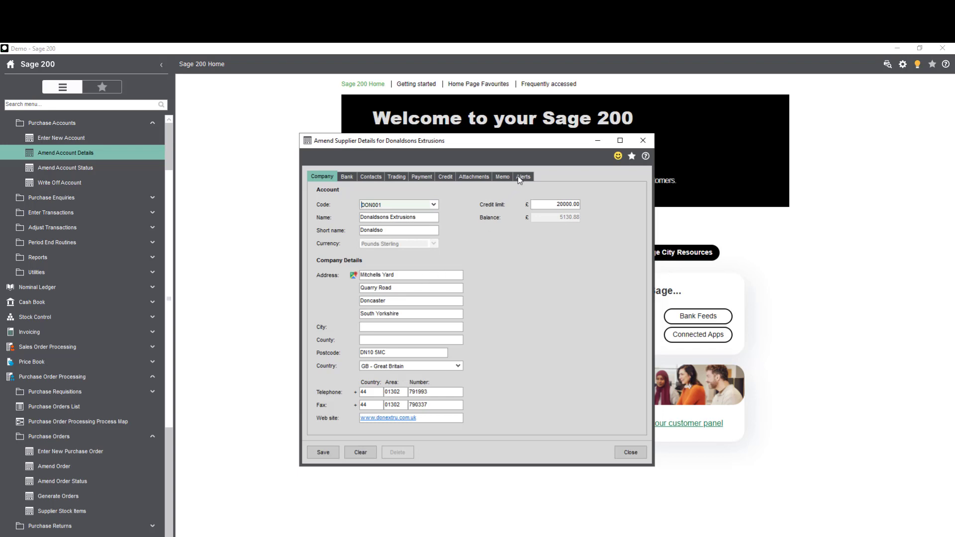
left_click(522, 177)
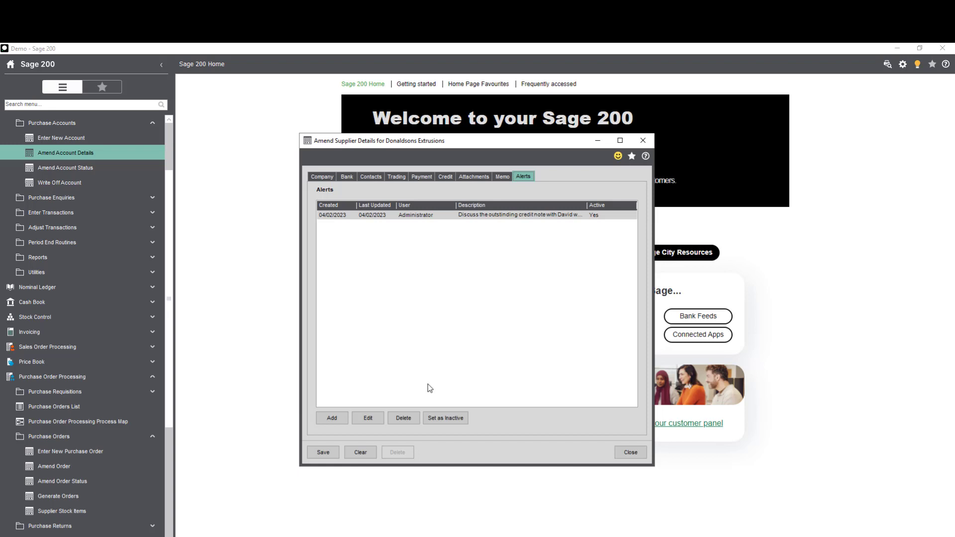
left_click(410, 420)
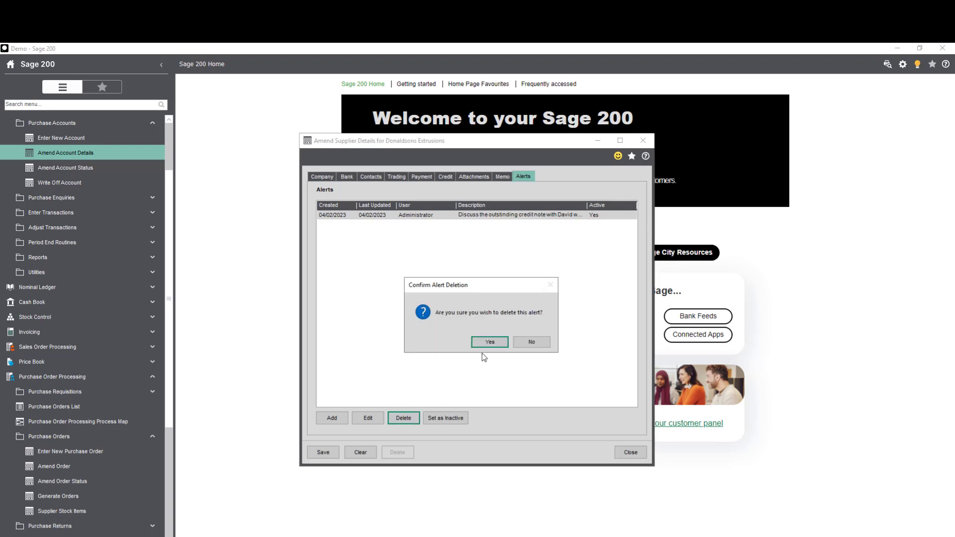
left_click(495, 342)
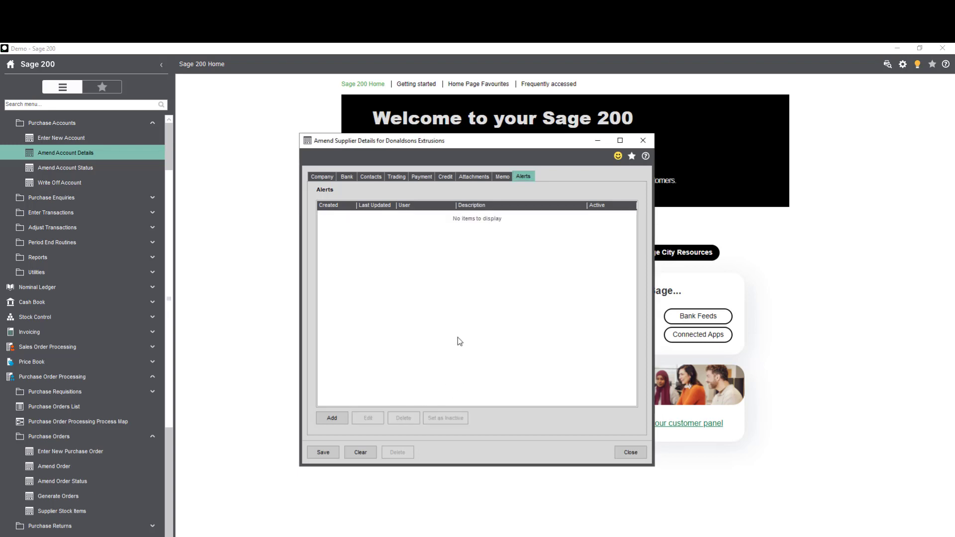
- Save the supplier record, then reach Amend Supplier via Purchase Ledger > Purchase Accounts
left_click(333, 453)
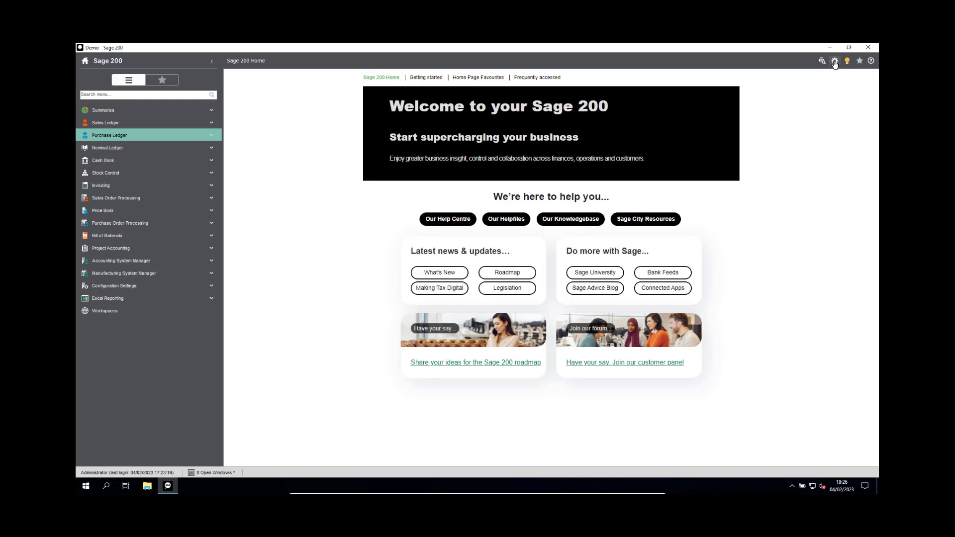
left_click(835, 62)
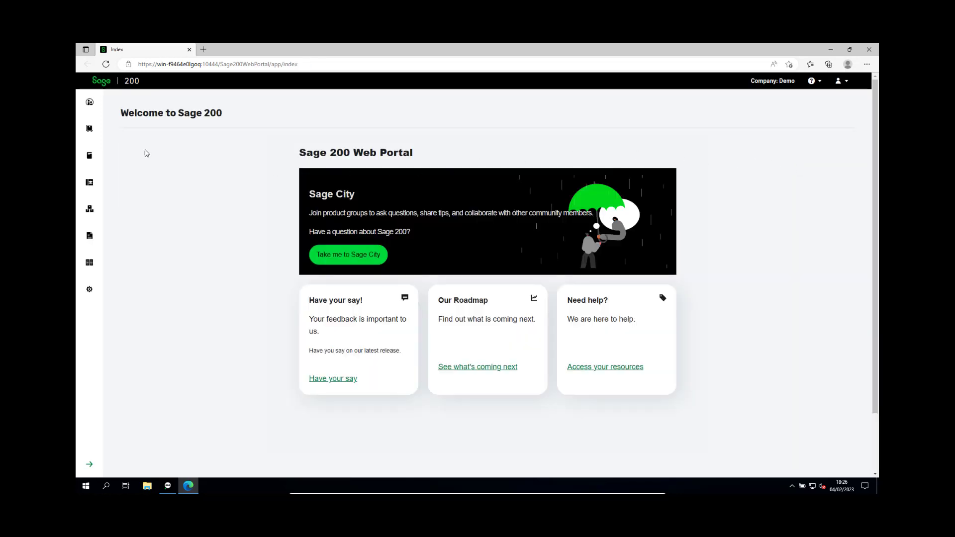
left_click(91, 131)
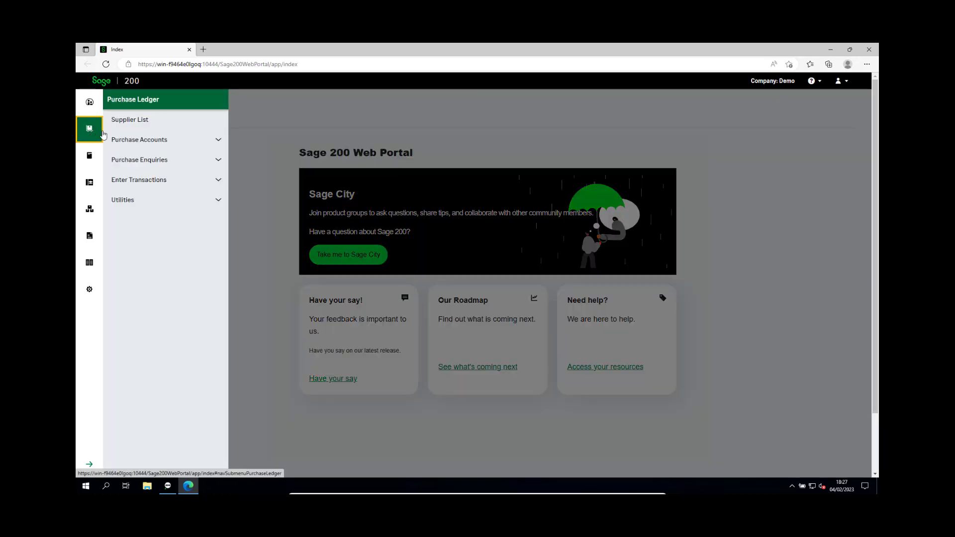
left_click(159, 144)
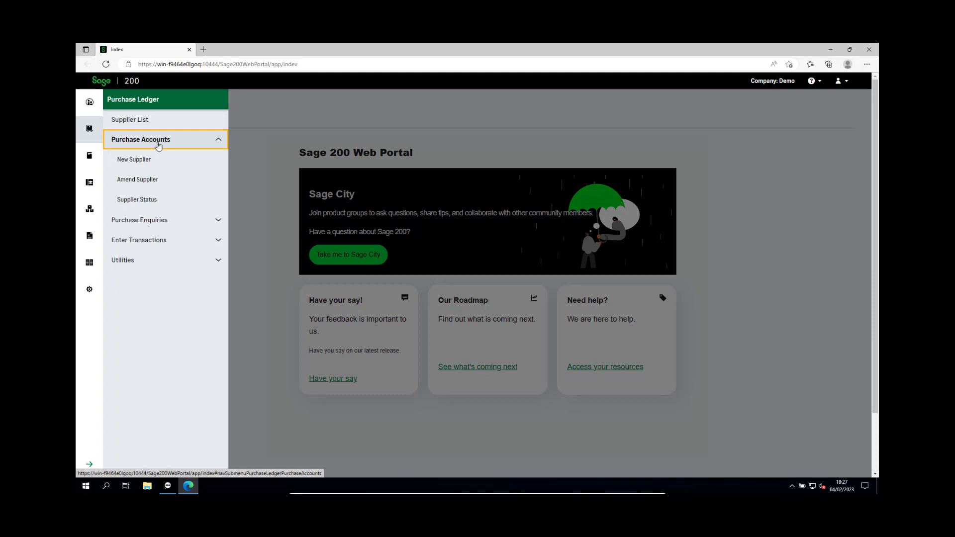
left_click(149, 182)
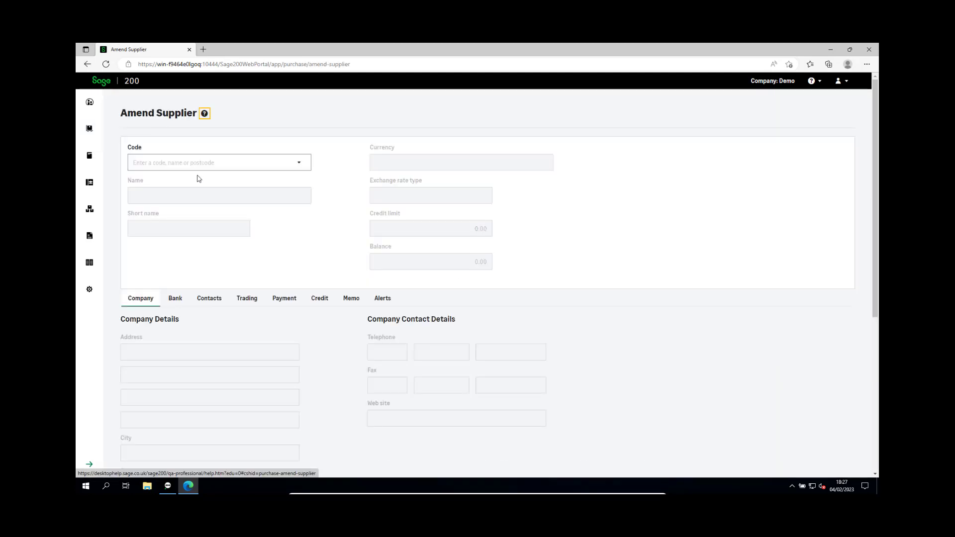
- Load ERN001, Ernie Swinton Whiteware Ltd, and start a new alert from its Alerts tab
left_click(299, 164)
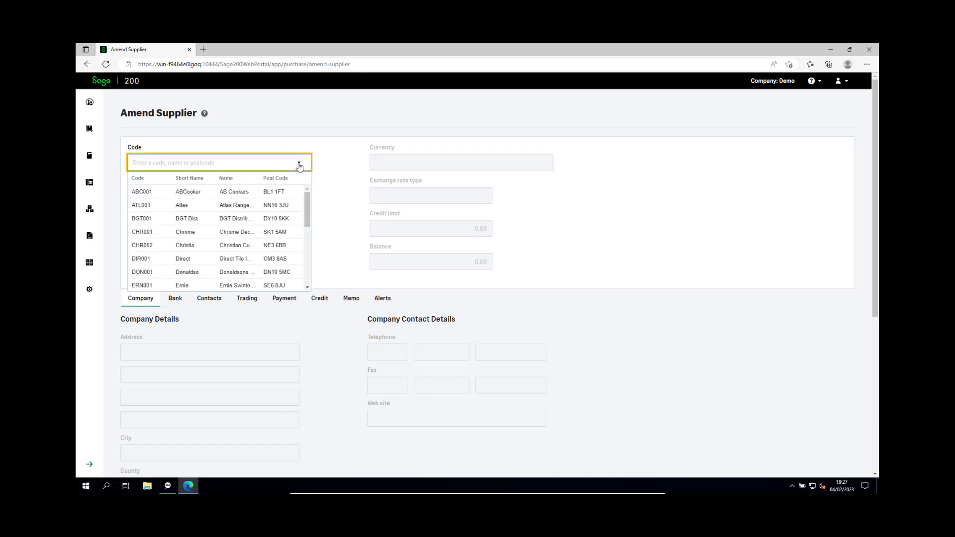
left_click(201, 286)
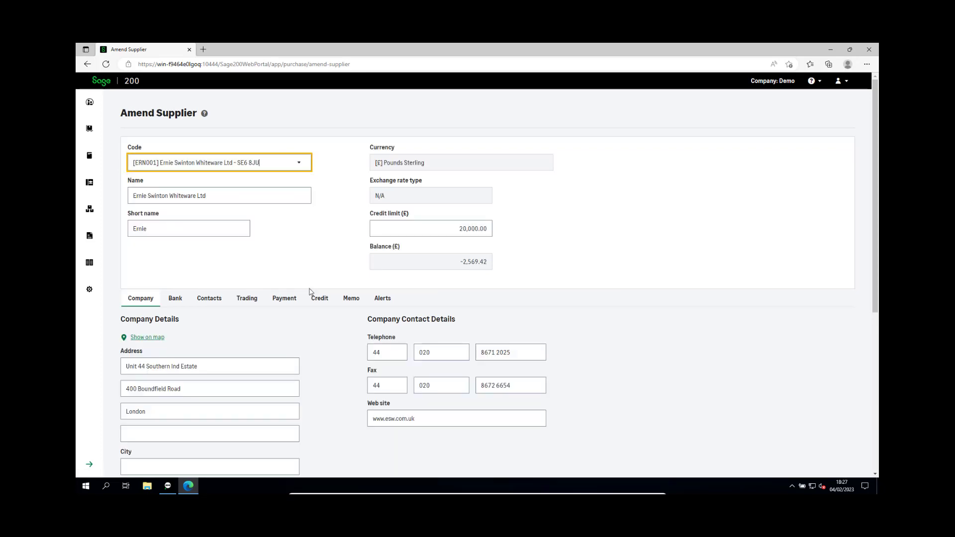
left_click(378, 298)
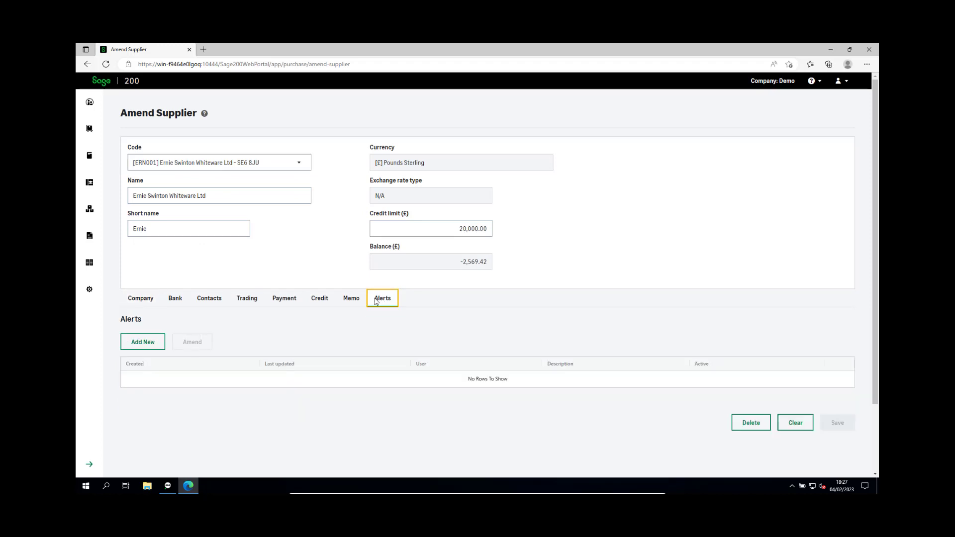
left_click(139, 347)
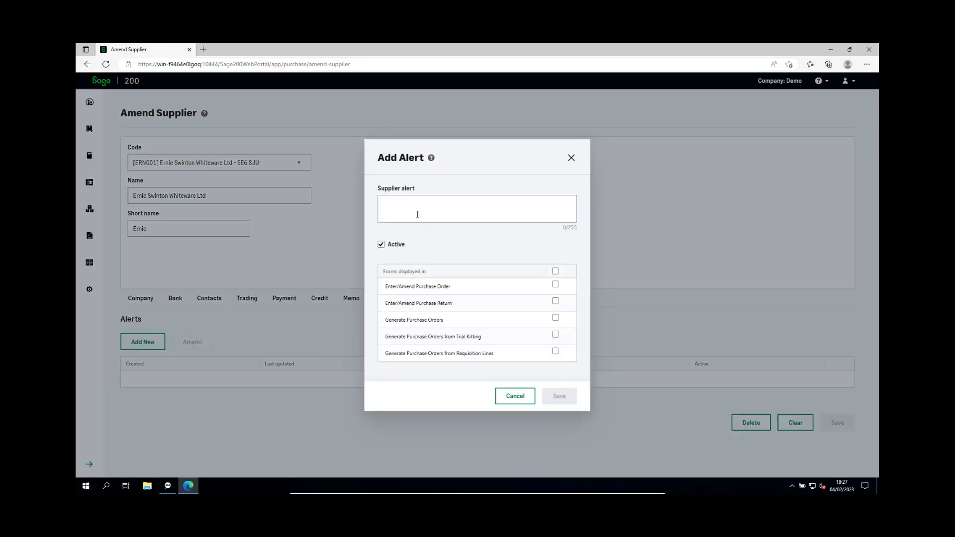
- Add an Enter/Amend Purchase Order alert reminding to discuss discounts with Ernie, and save the supplier
left_click(418, 209)
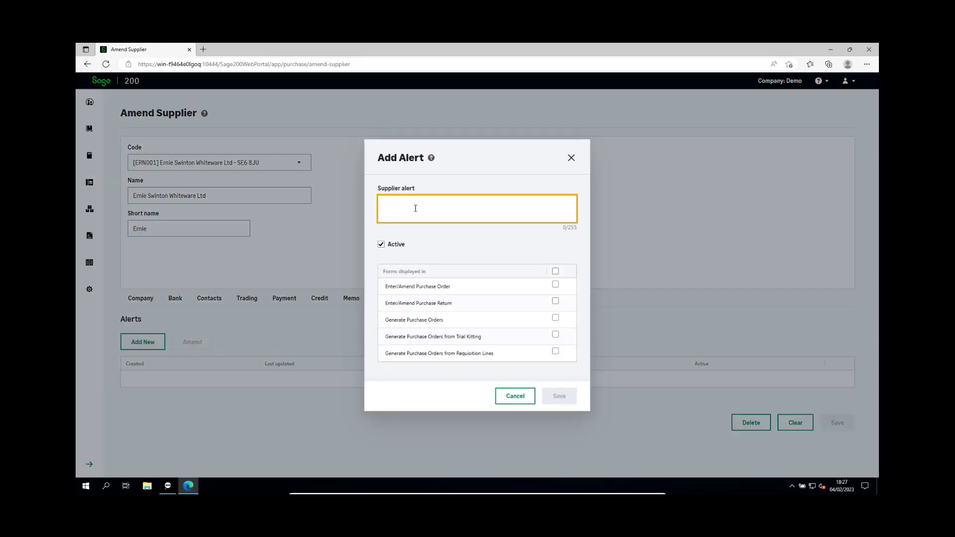
type("REm")
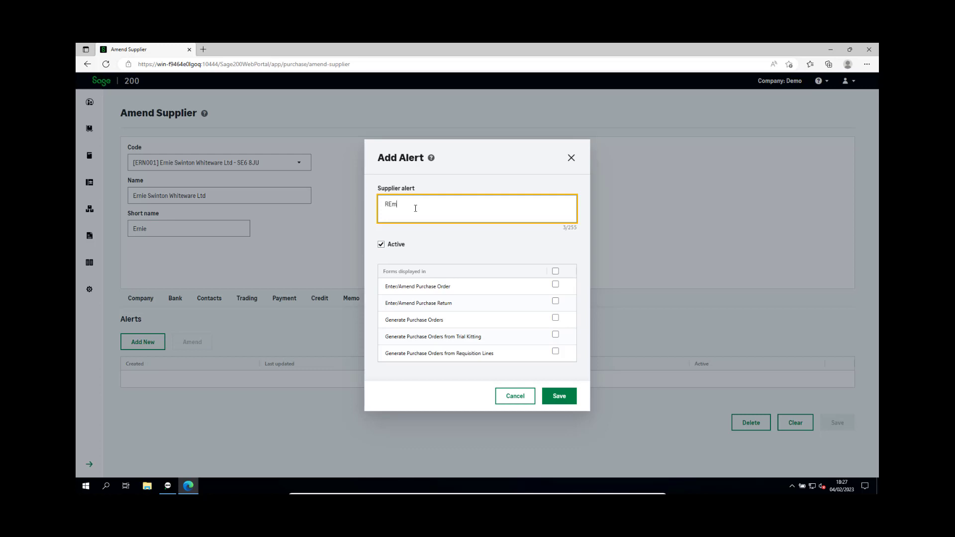
type("eme")
type("mber to")
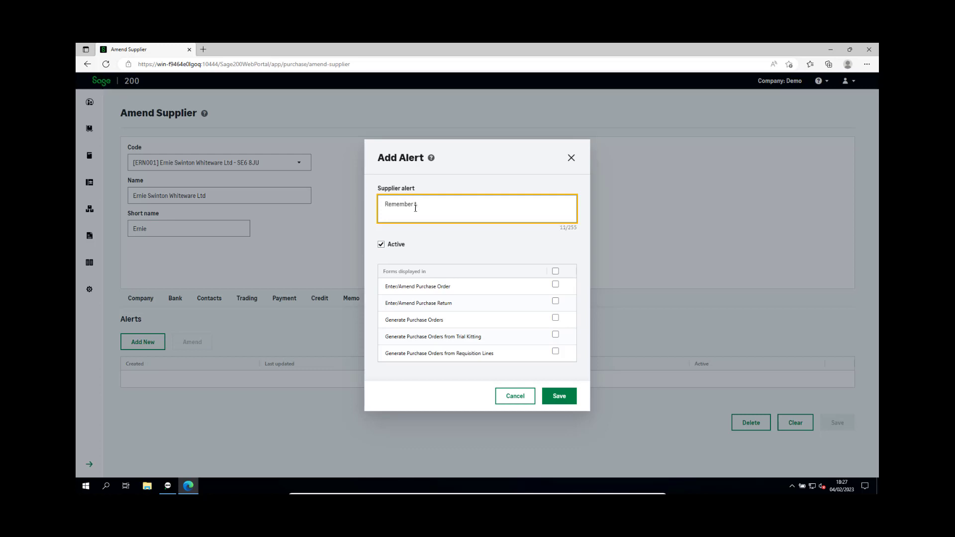
type(" discu")
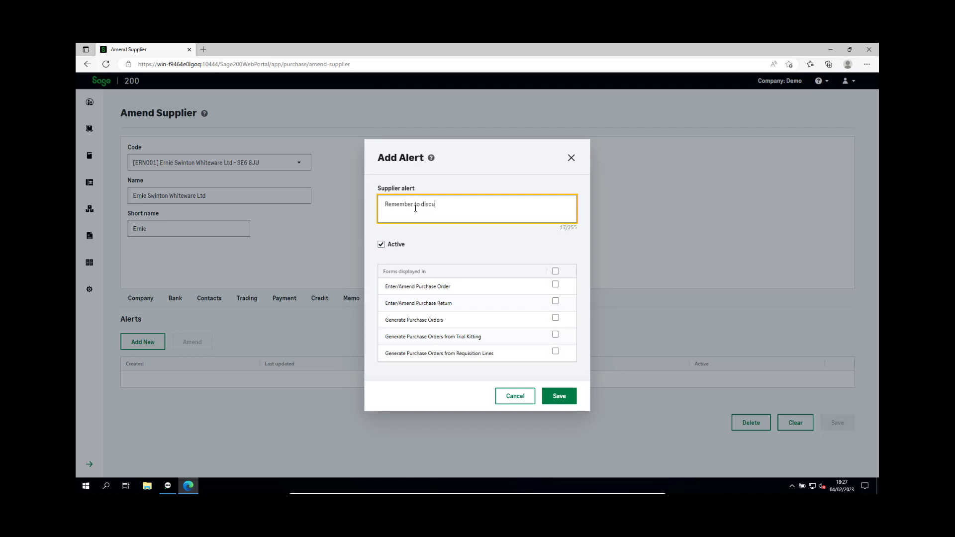
type("ss the di")
type("scounts ")
type("with ")
type("Er")
type("nie.")
left_click(556, 286)
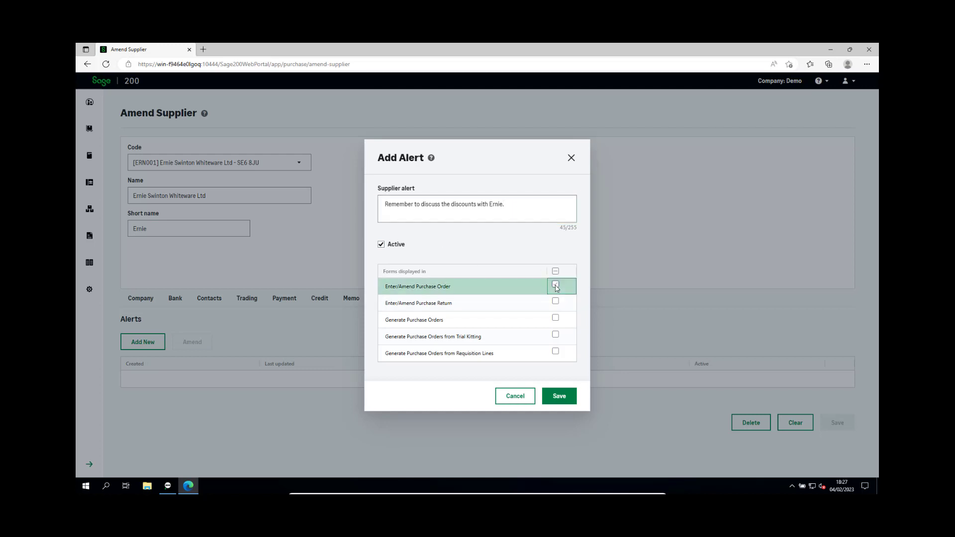
left_click(559, 396)
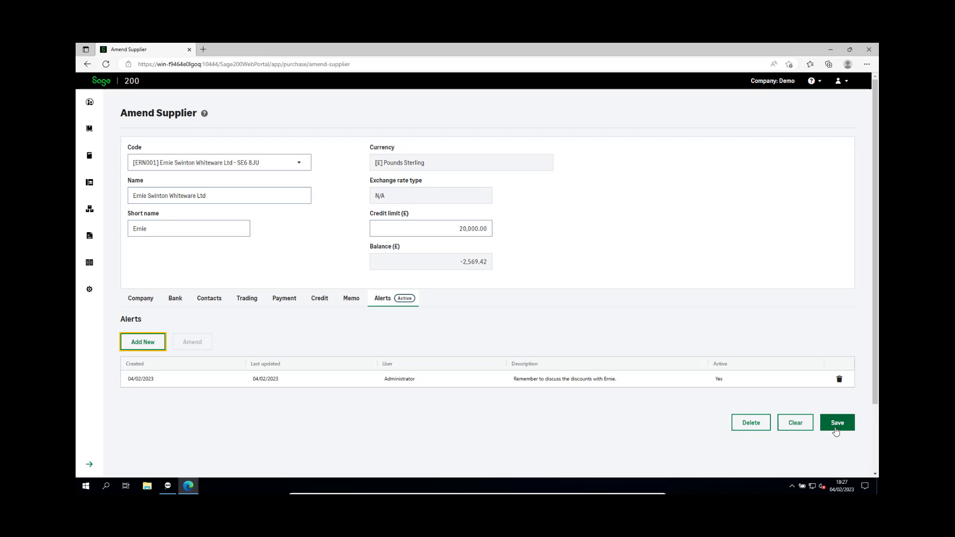
left_click(836, 431)
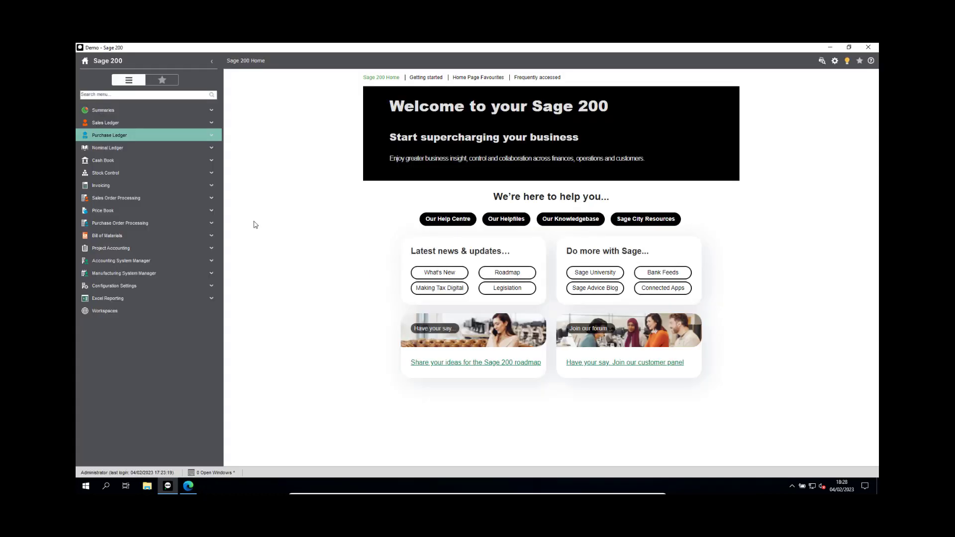
- Start a new purchase order for supplier ERN001
left_click(133, 225)
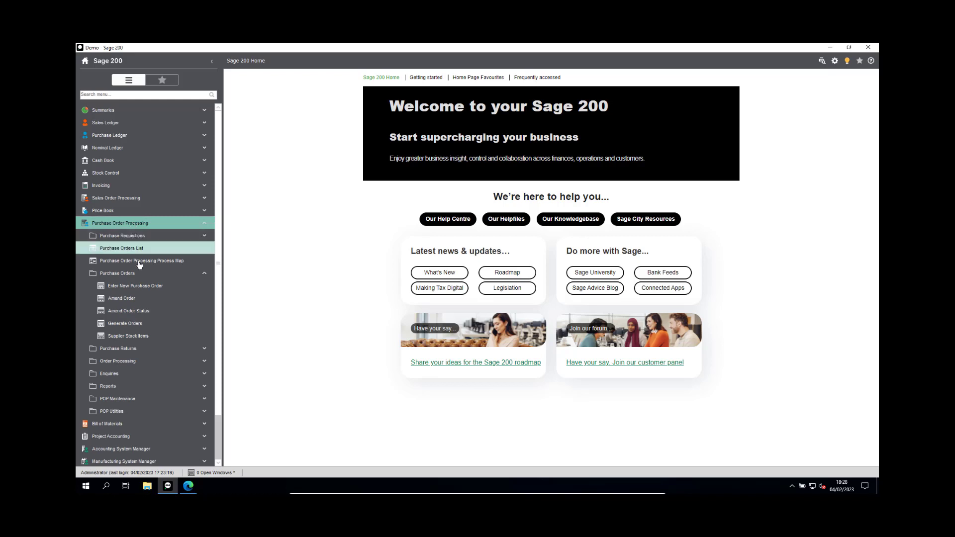
left_click(140, 289)
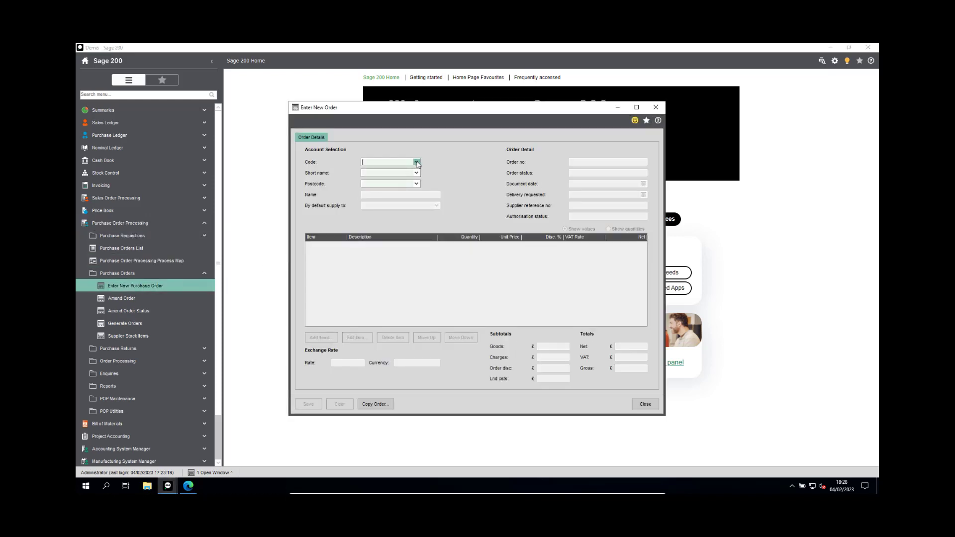
left_click(417, 162)
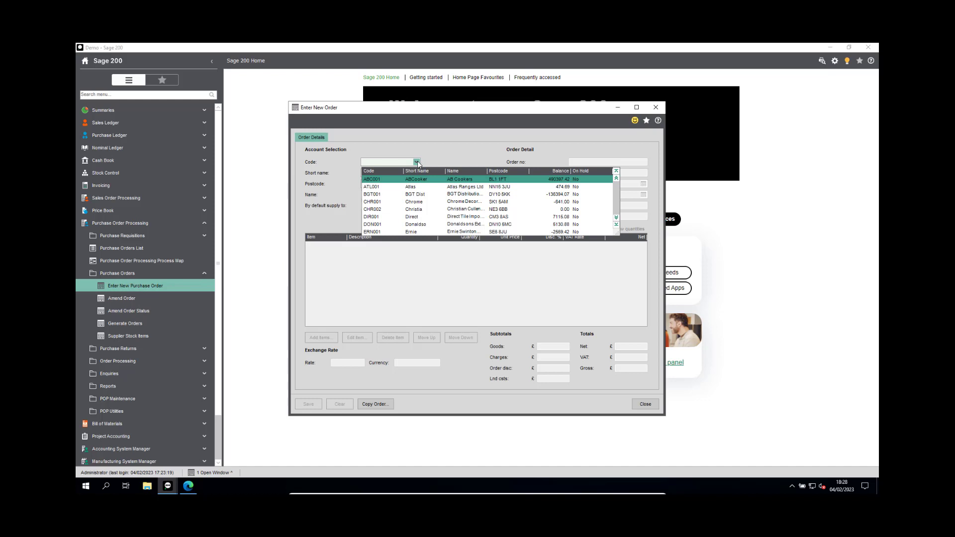
left_click(409, 233)
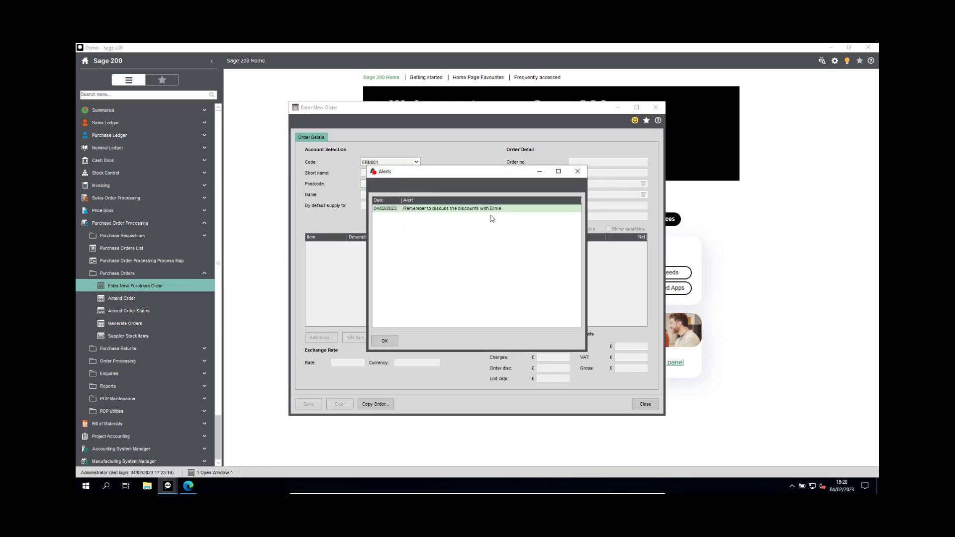
- Dismiss Ernie's discount alert, reopen it via the bell icon, then abandon the order
left_click(385, 340)
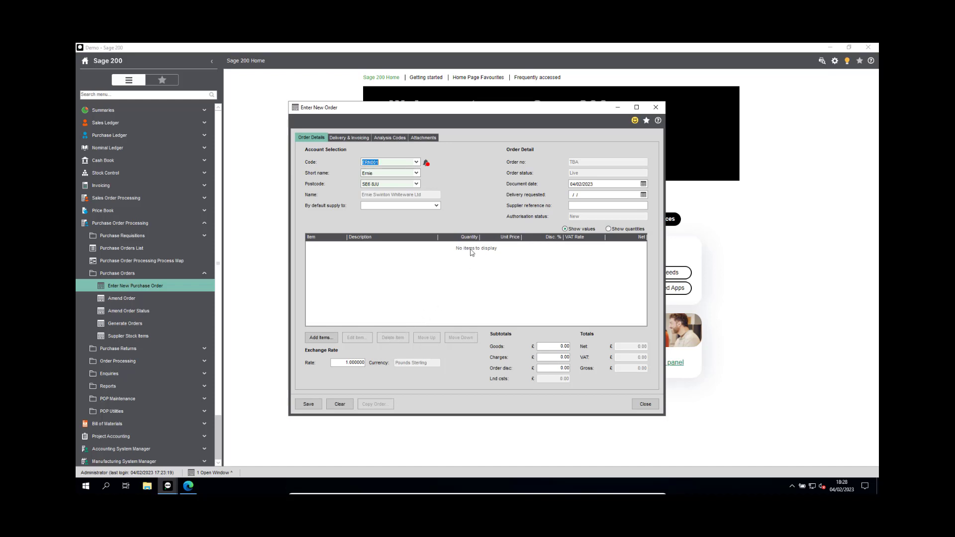
left_click(427, 164)
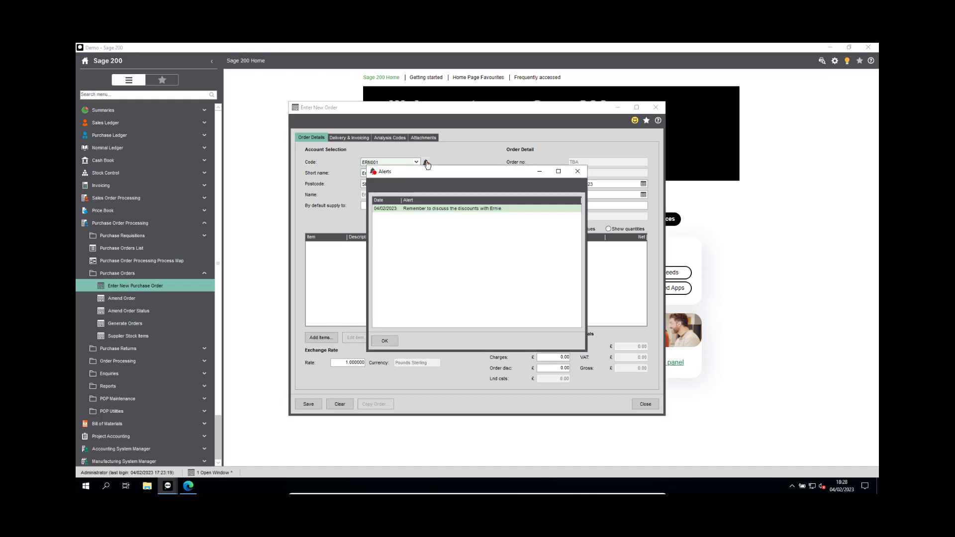
left_click(577, 171)
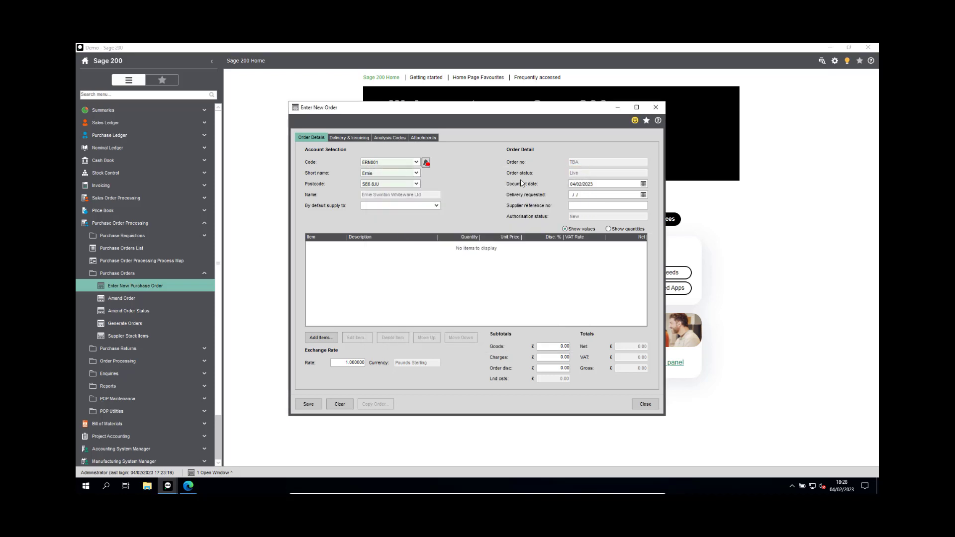
key("Escape")
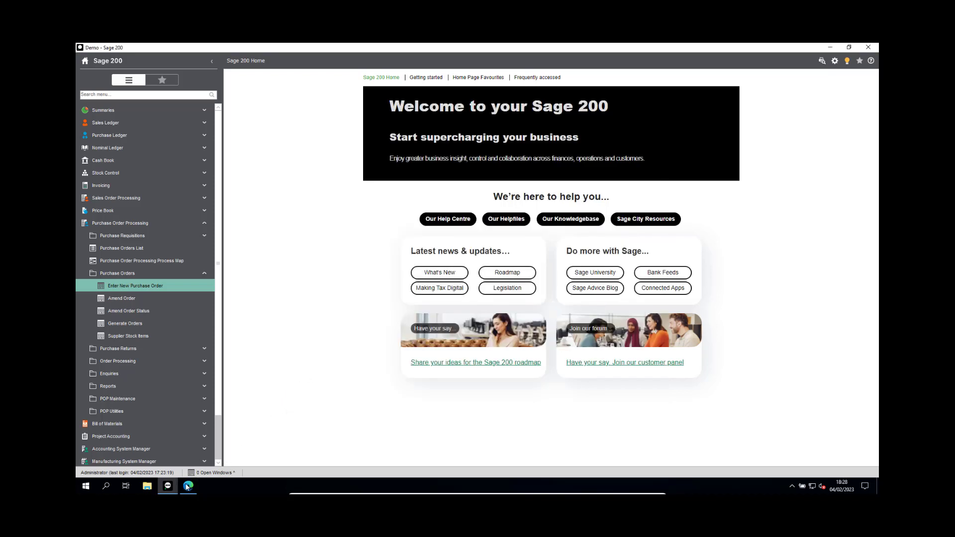
- Load supplier ERN001 in Amend Supplier and show its alerts
left_click(188, 486)
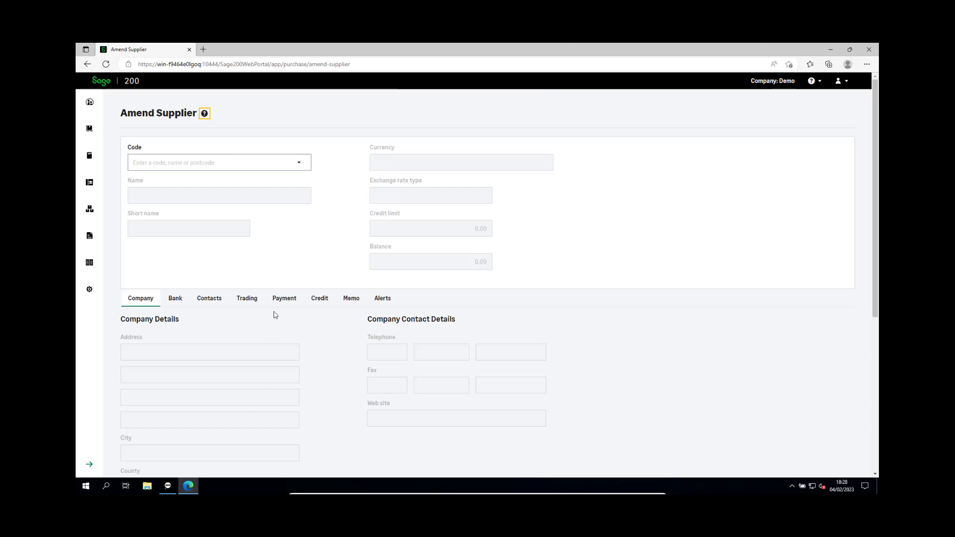
left_click(300, 164)
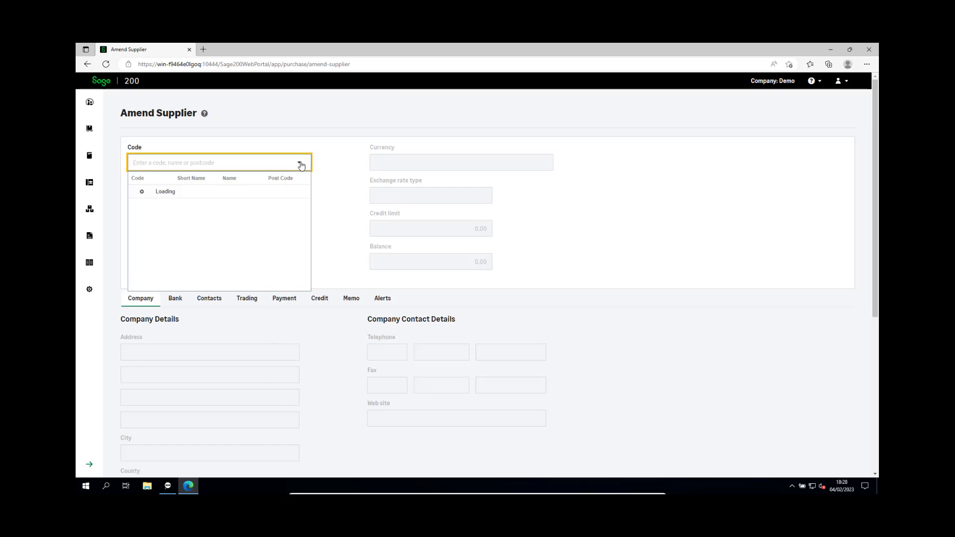
left_click(188, 286)
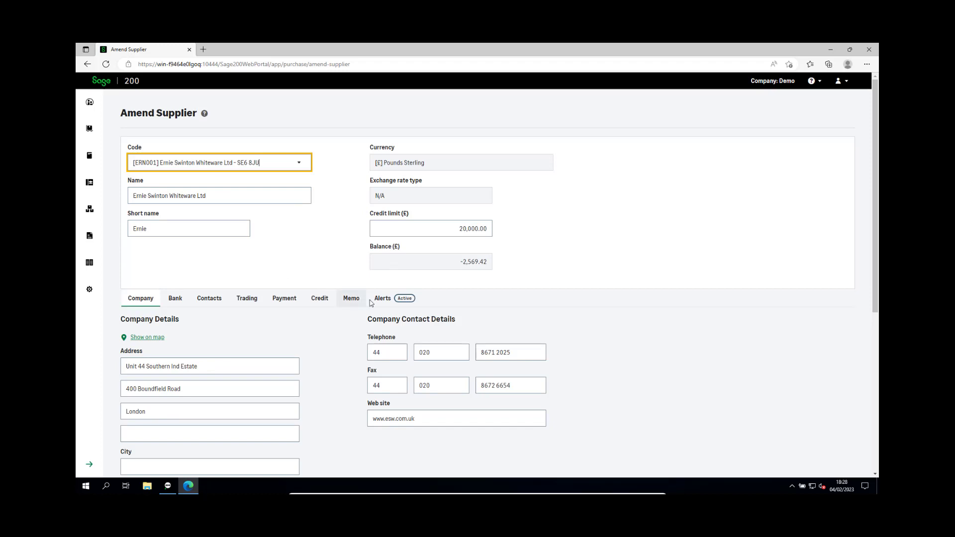
left_click(390, 302)
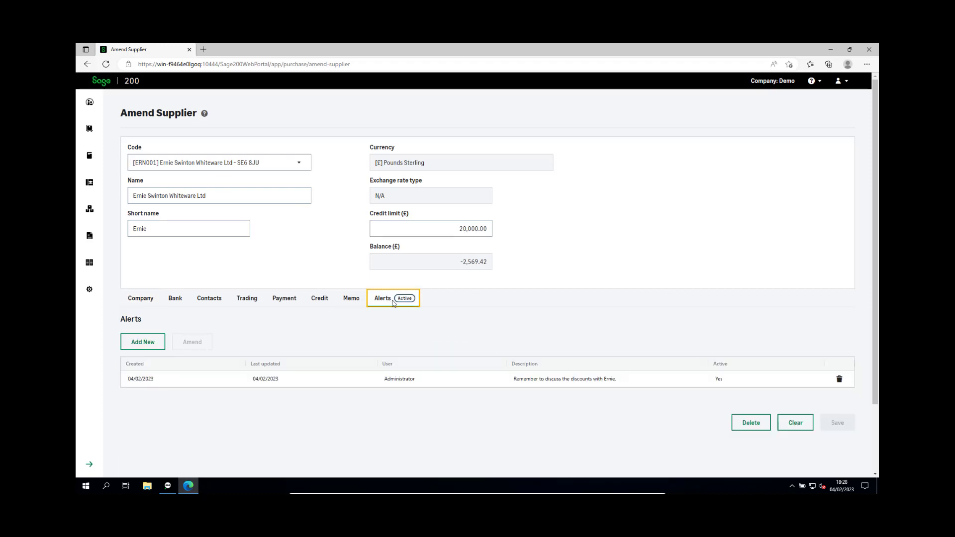
- Amend the discount alert to inactive and save it
left_click(269, 386)
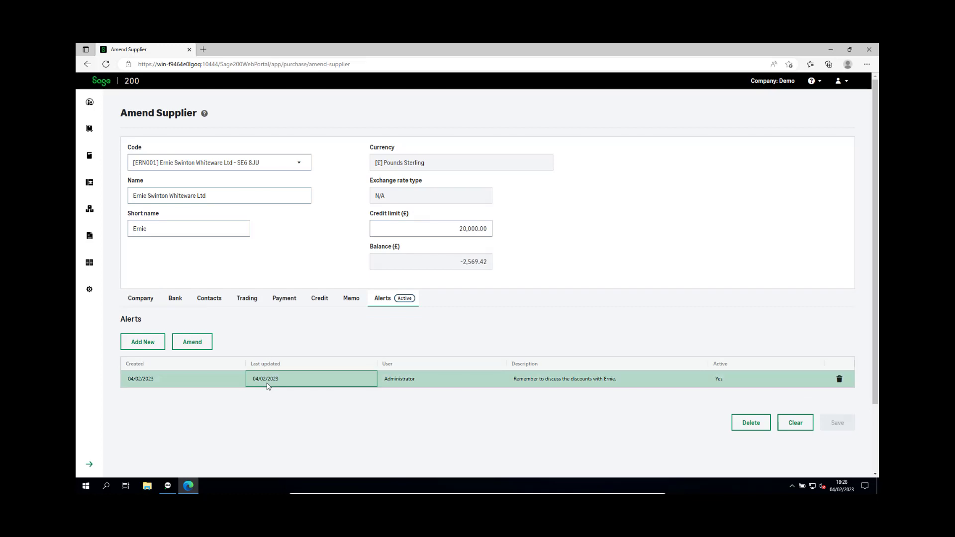
left_click(185, 343)
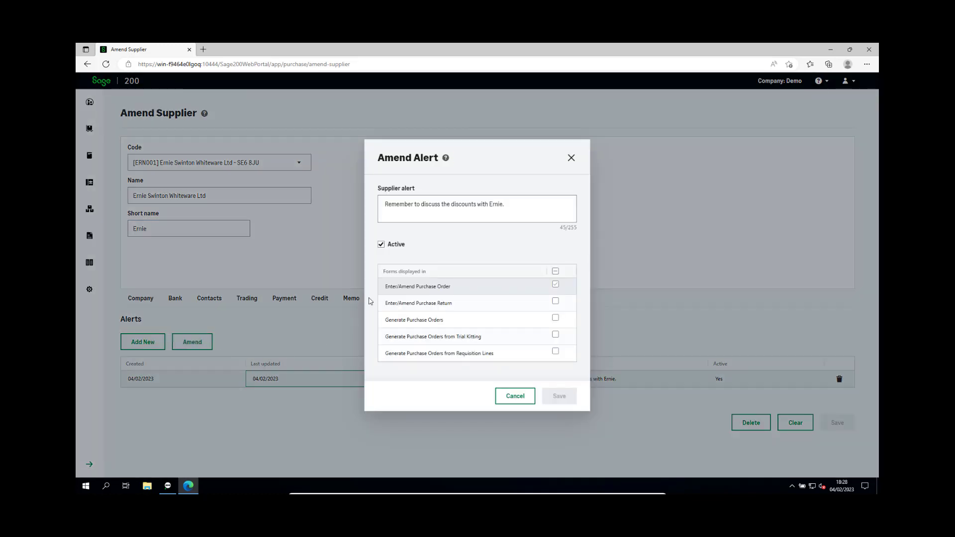
left_click(381, 244)
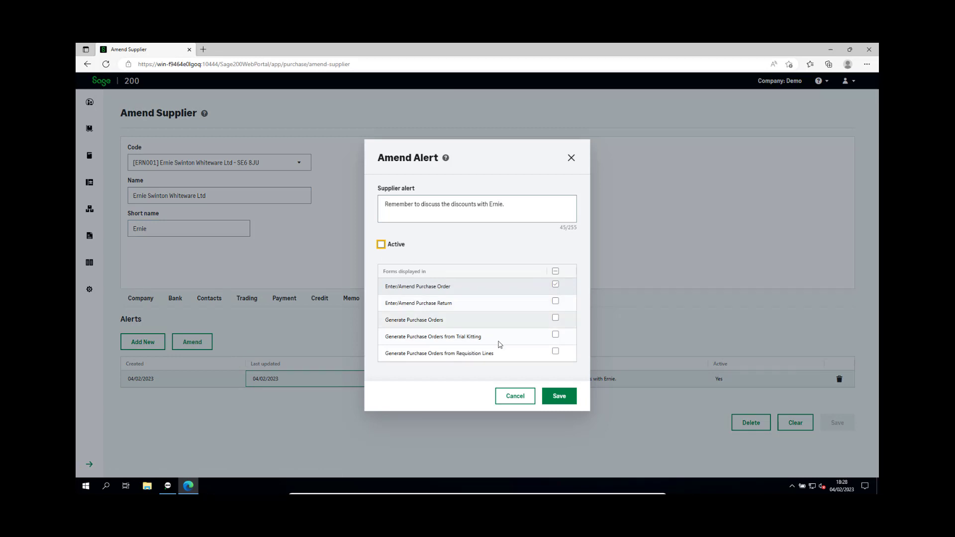
left_click(560, 397)
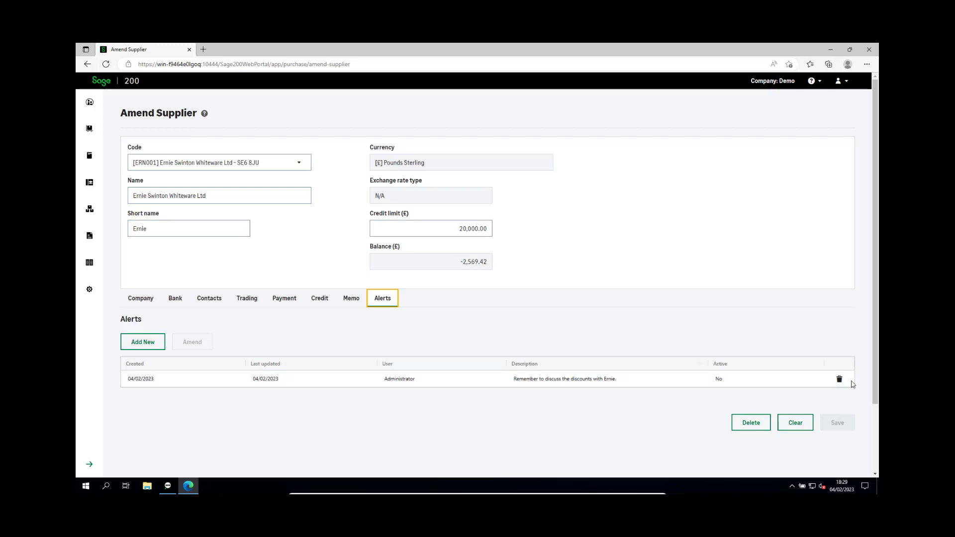
- Delete ERN001's discount alert with the row's bin icon
left_click(839, 381)
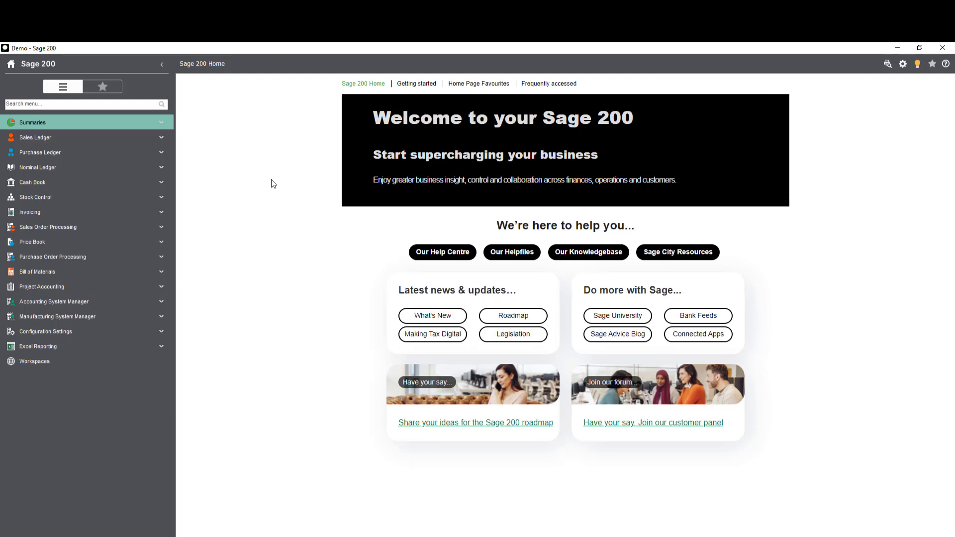
- Open REMEMBER02 in Amend Stock Item Details and edit its Miller and Sons Plastic Co. supplier entry
left_click(65, 201)
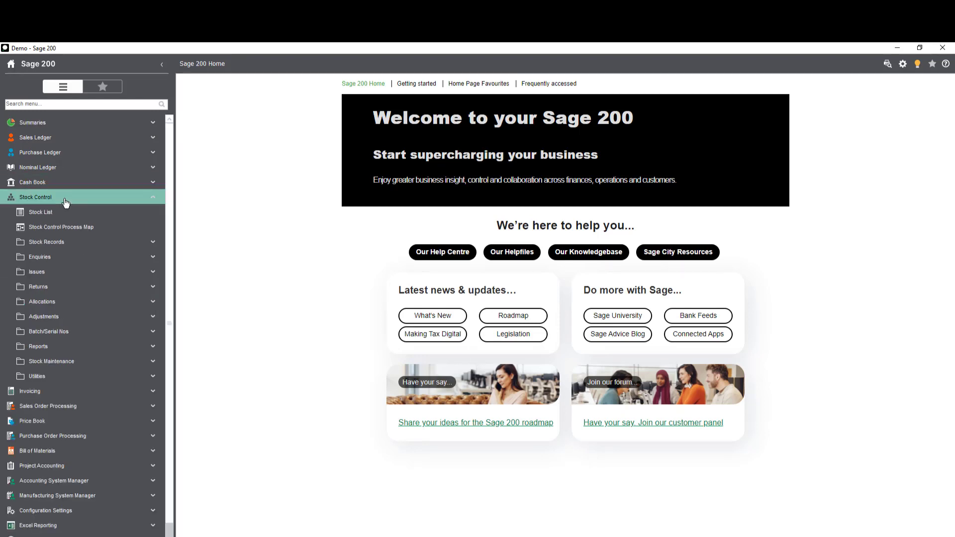
left_click(63, 244)
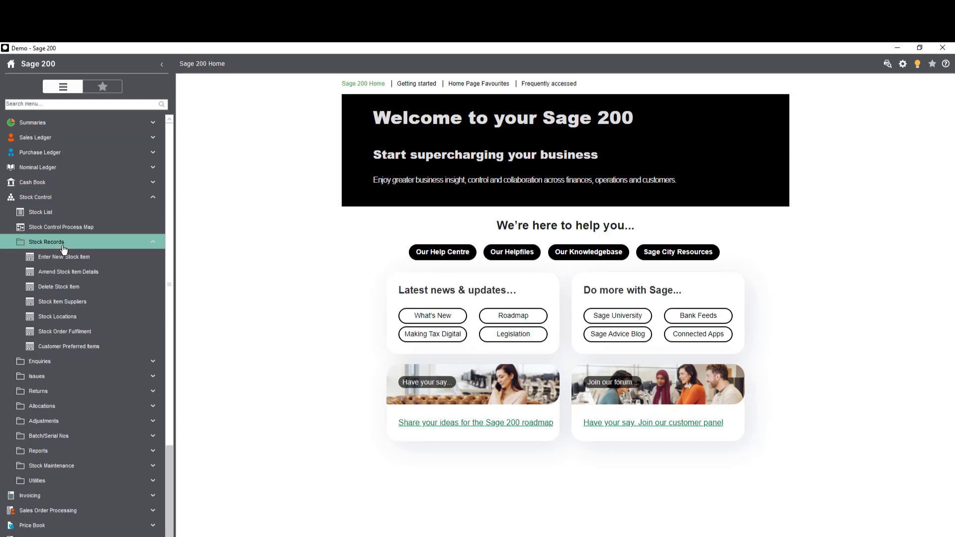
left_click(66, 275)
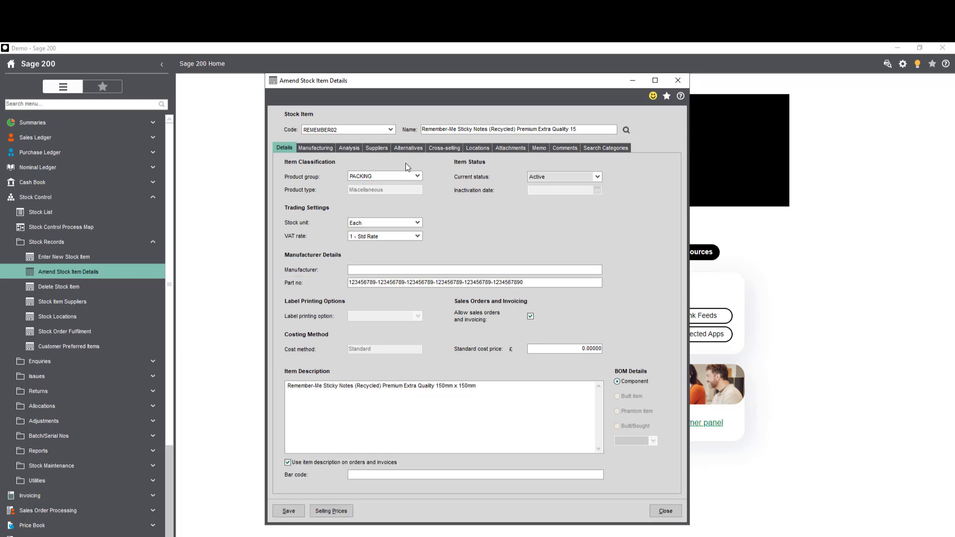
left_click(375, 145)
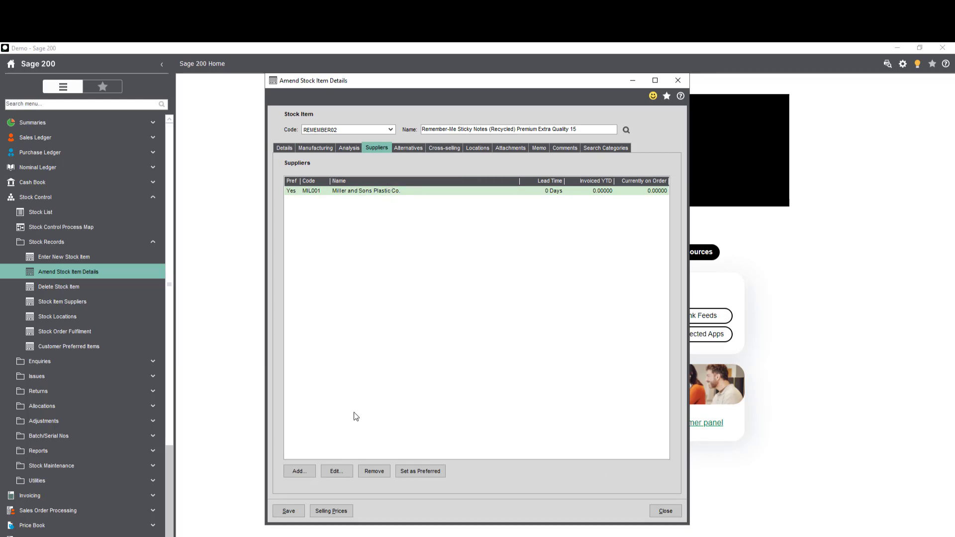
left_click(337, 471)
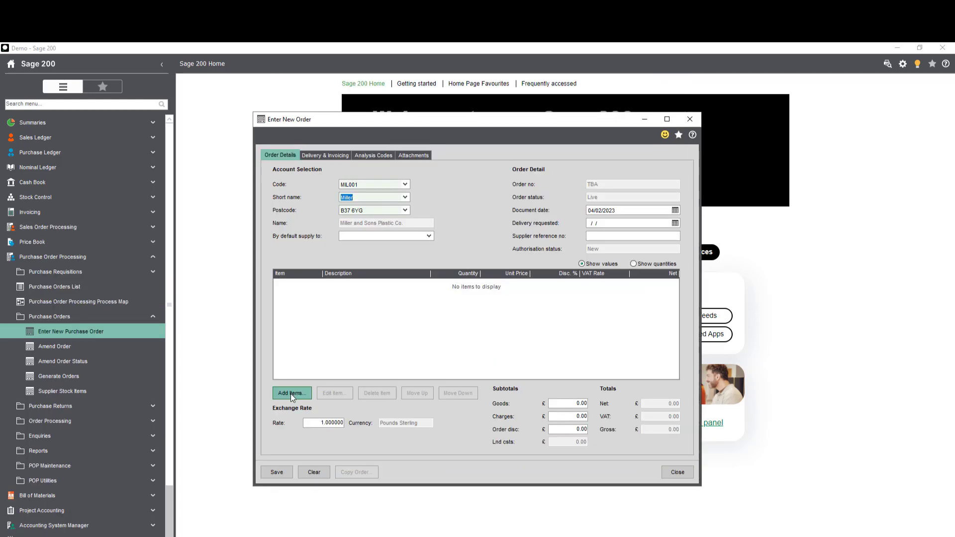
- Add a REMEMBER02 item line: quantity 10 at unit price 0.50
left_click(290, 393)
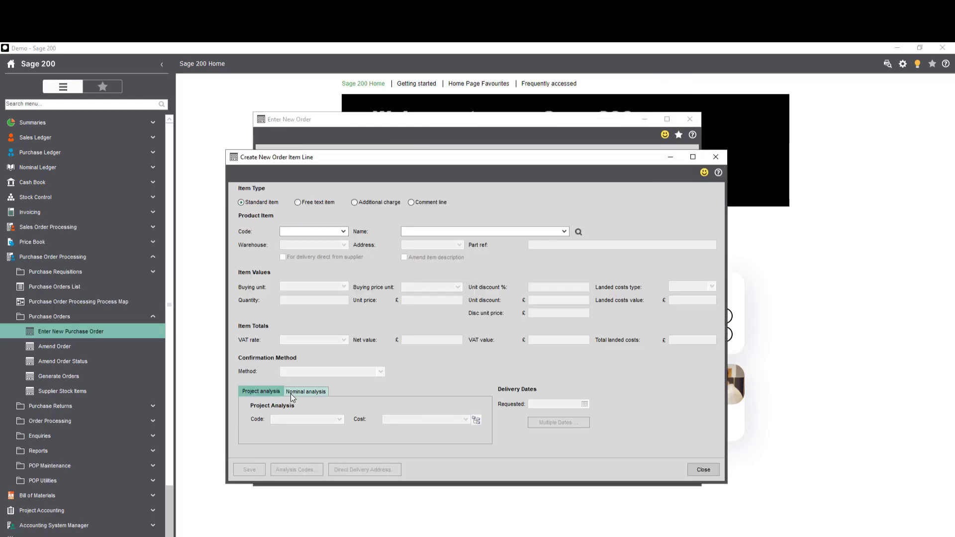
left_click(301, 233)
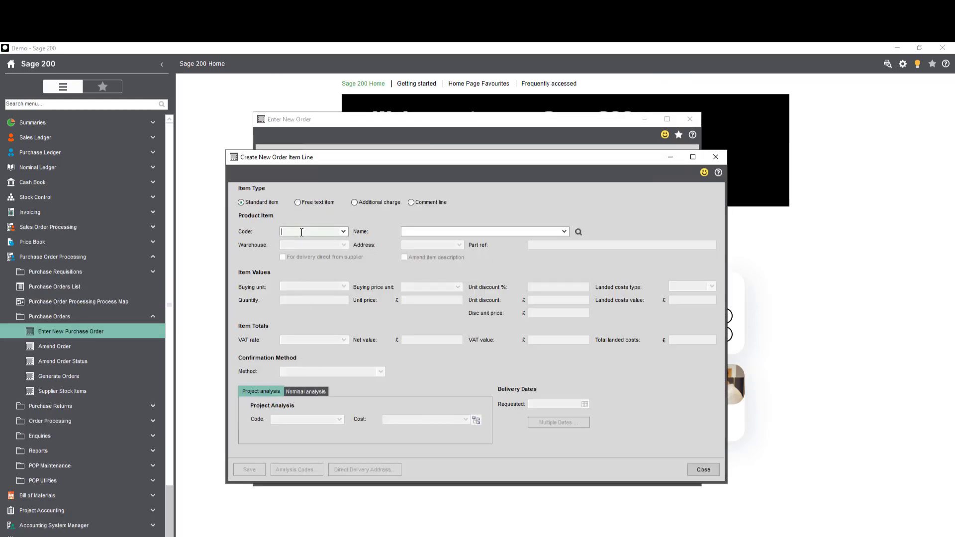
type("Re")
type("member")
key("Tab")
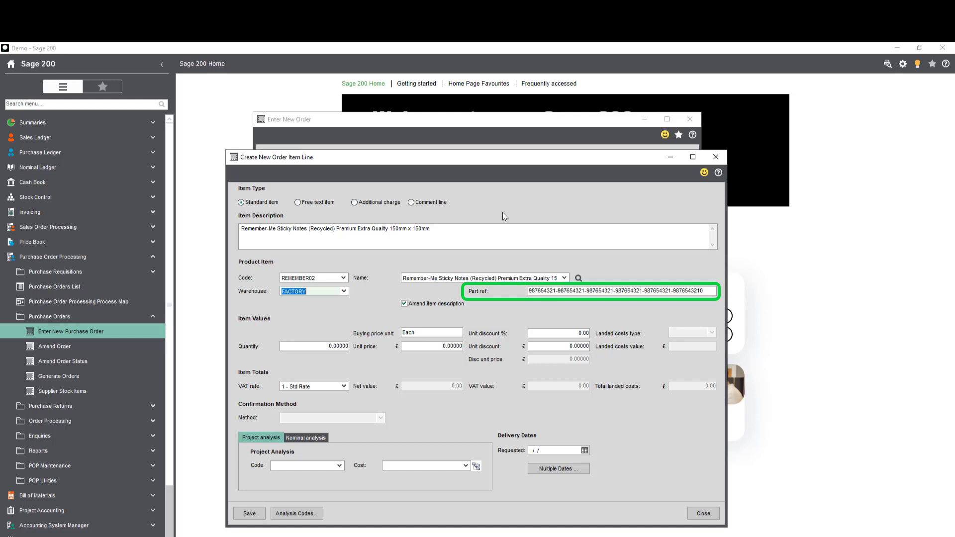
left_click(323, 346)
type("10.00000")
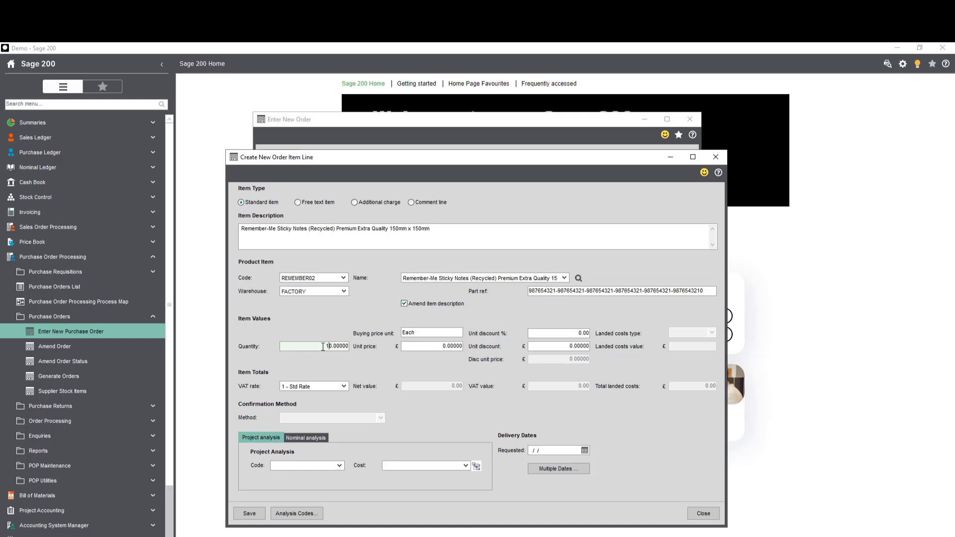
key("Tab")
key("Tab")
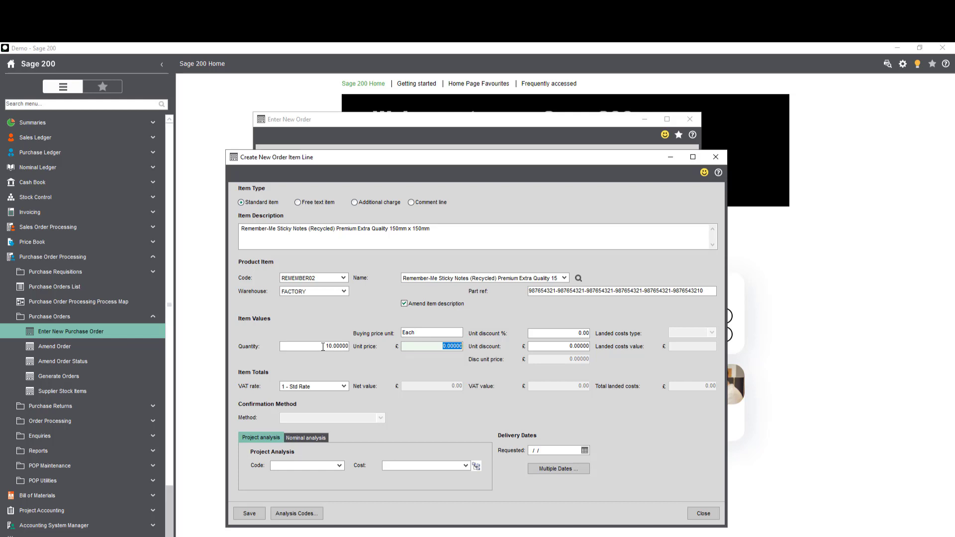
type("0.")
type("5")
key("Tab")
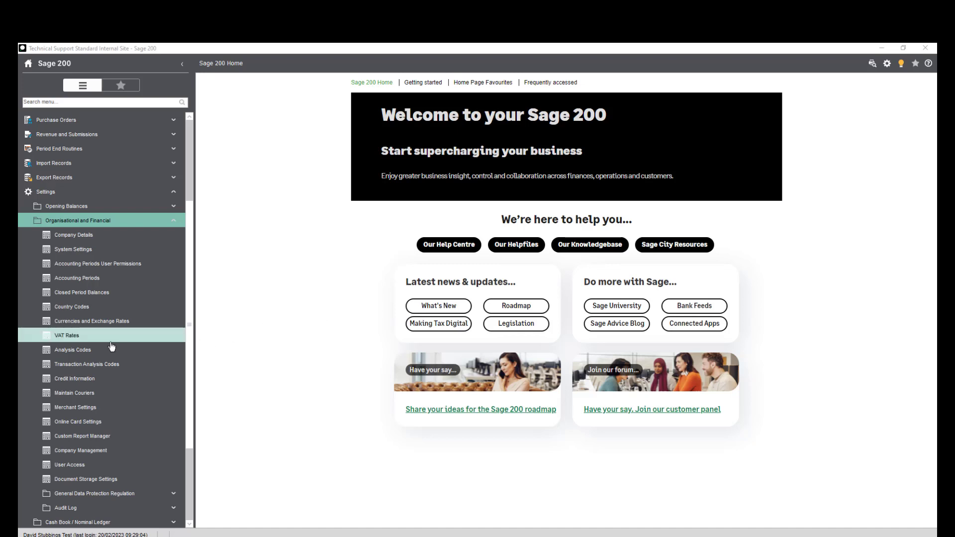
- Review the Supplier, Nominal Account and SOP Document analysis codes, selecting Analysis Code 6's name
left_click(82, 354)
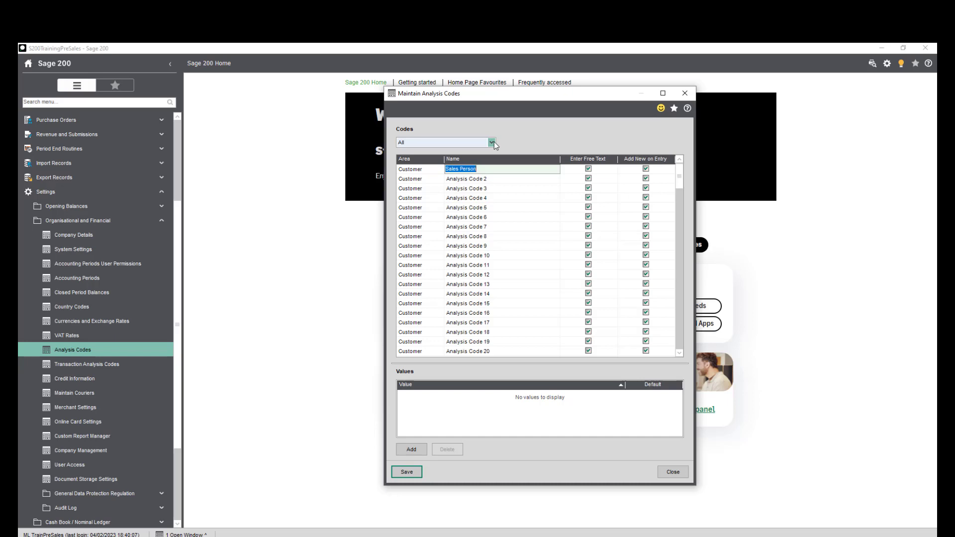
left_click(492, 143)
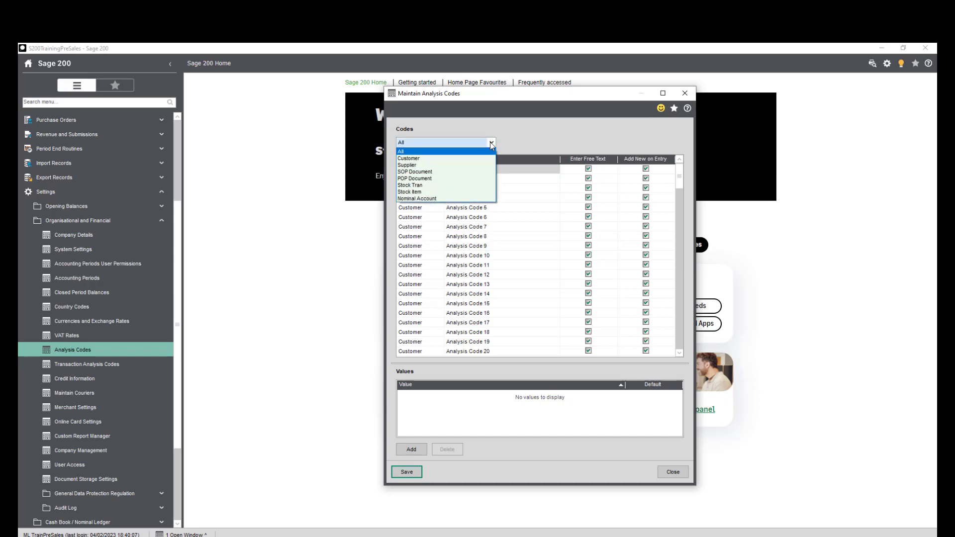
left_click(463, 165)
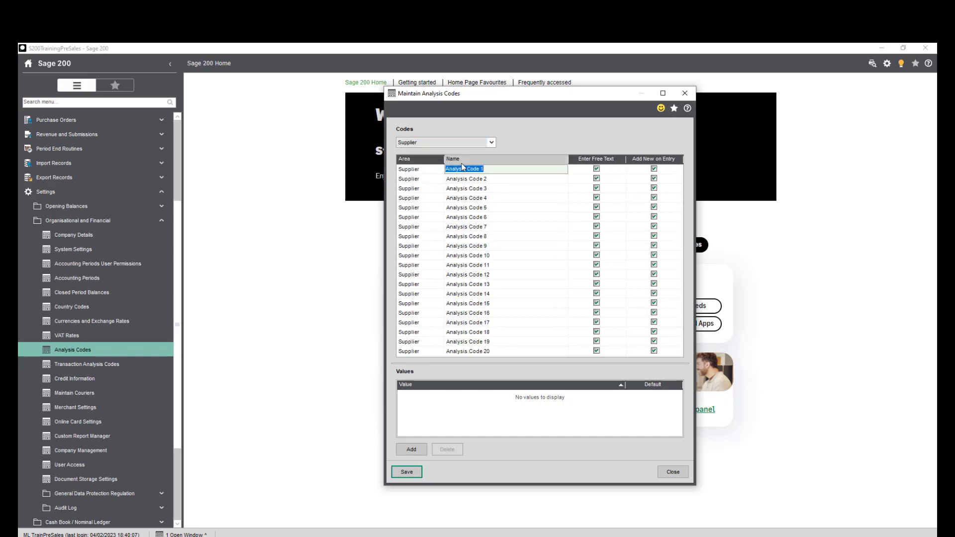
left_click(492, 143)
left_click(438, 197)
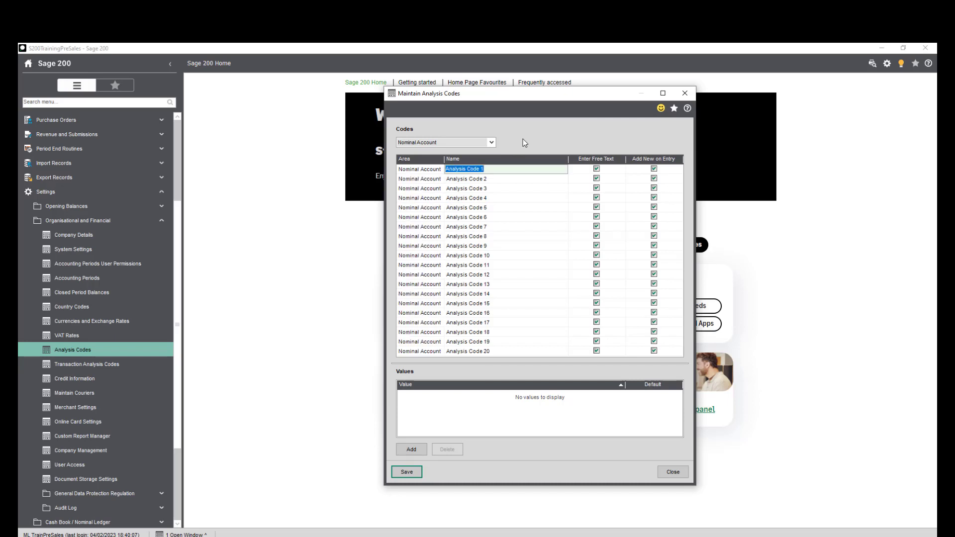
left_click(492, 143)
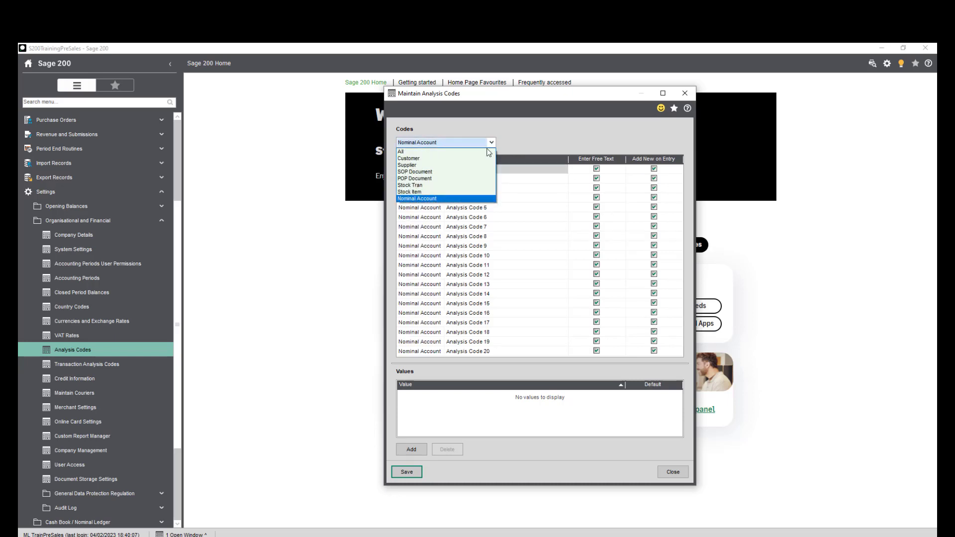
left_click(428, 172)
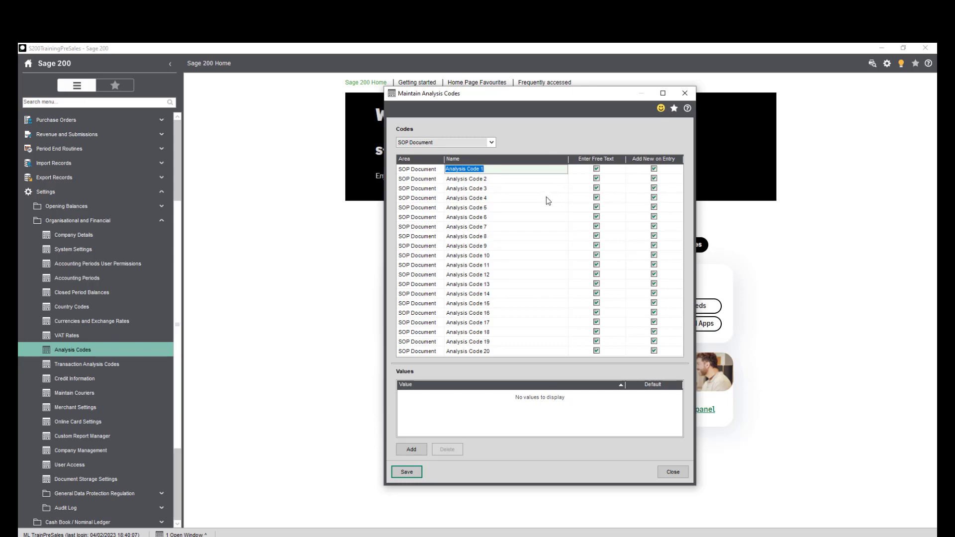
left_click(500, 221)
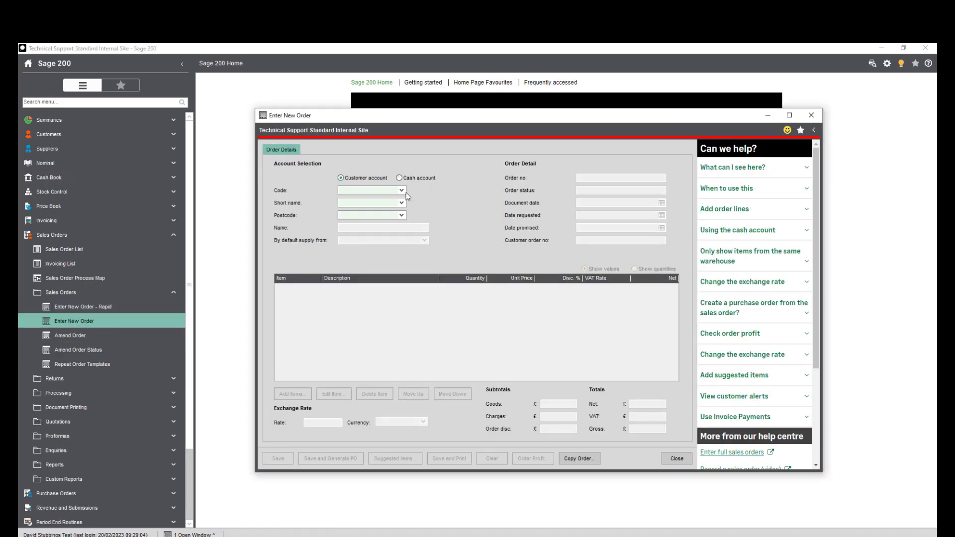
- Start a sales order for customer EUROSTER and view its Delivery & Invoicing details
type("Euro")
key("Tab")
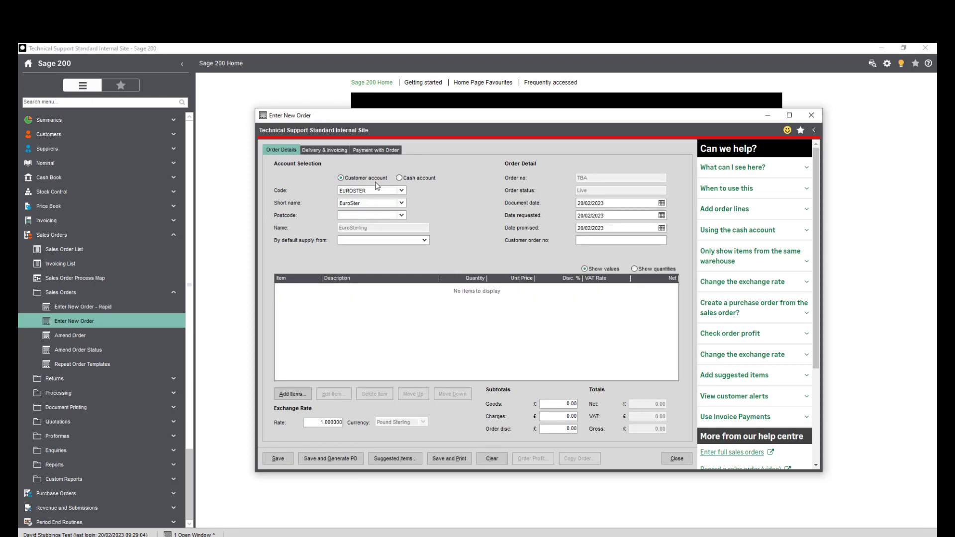
left_click(334, 151)
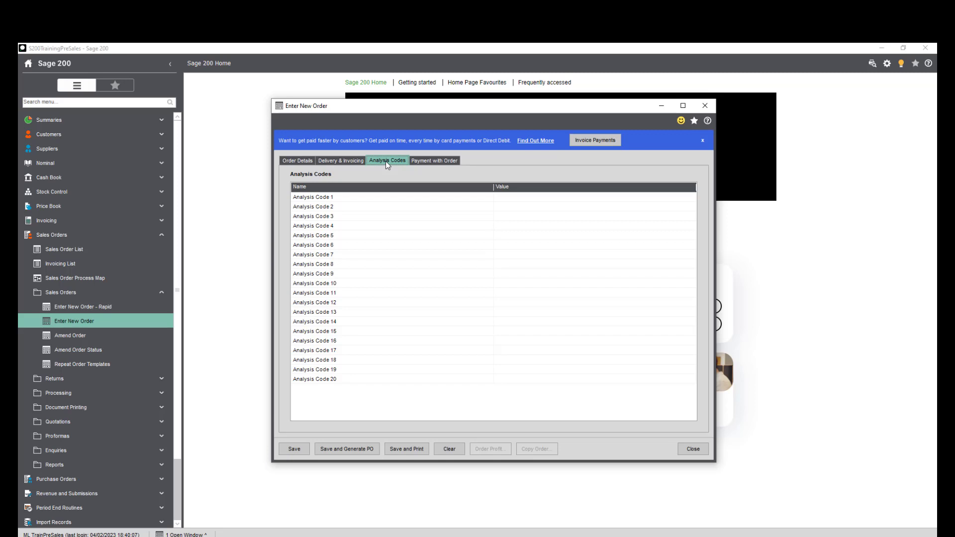
- Close the sales order without saving and expand Organisational and Financial settings
left_click(688, 452)
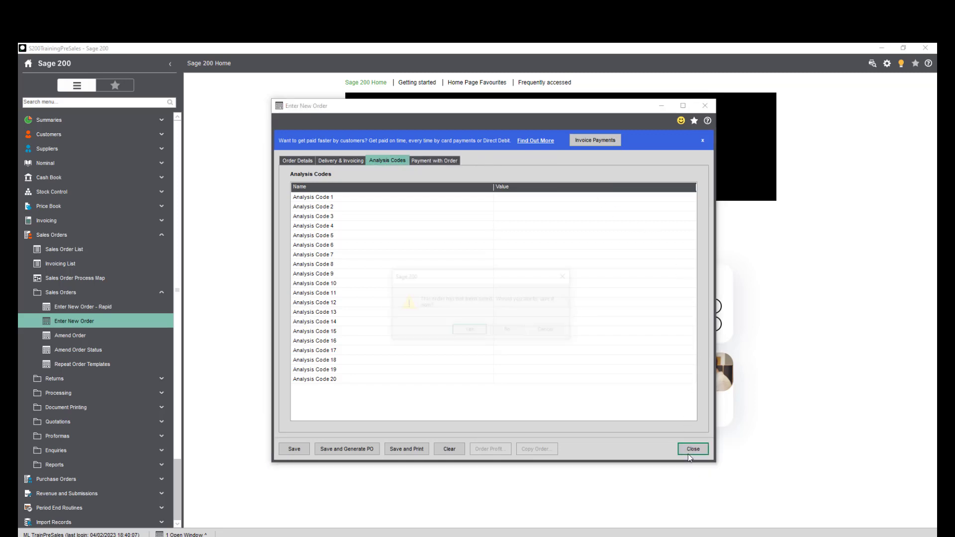
left_click(113, 321)
left_click(114, 350)
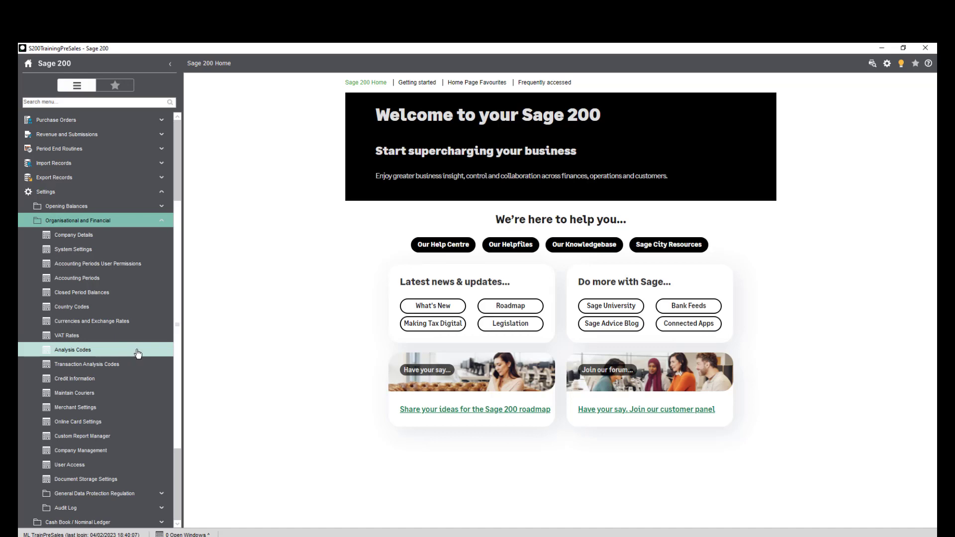
- Open analysis code maintenance and review the Supplier and Nominal Account codes
left_click(136, 353)
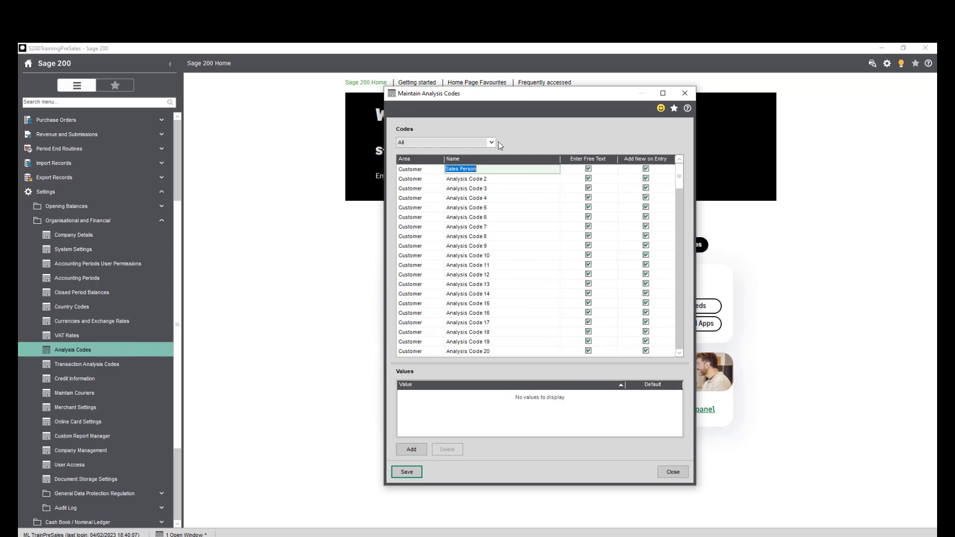
left_click(491, 144)
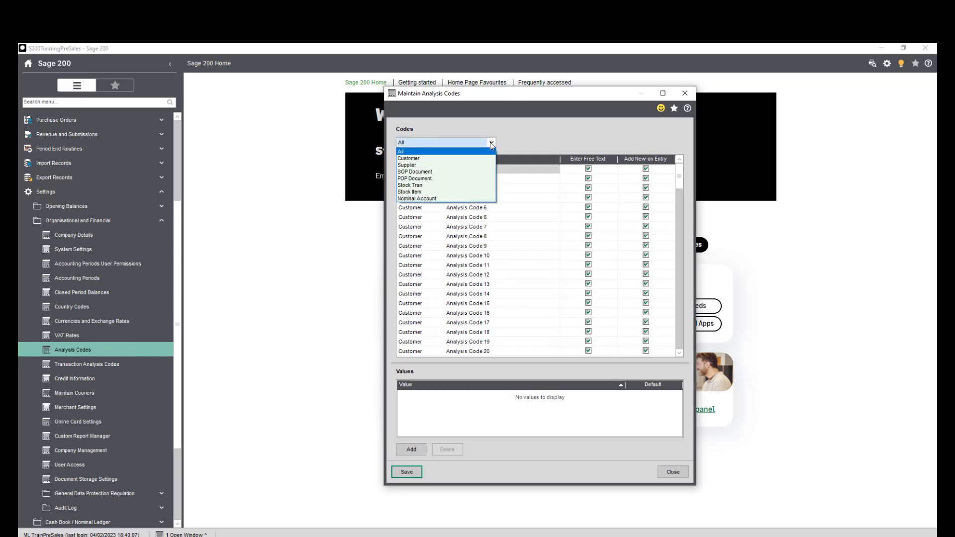
left_click(462, 165)
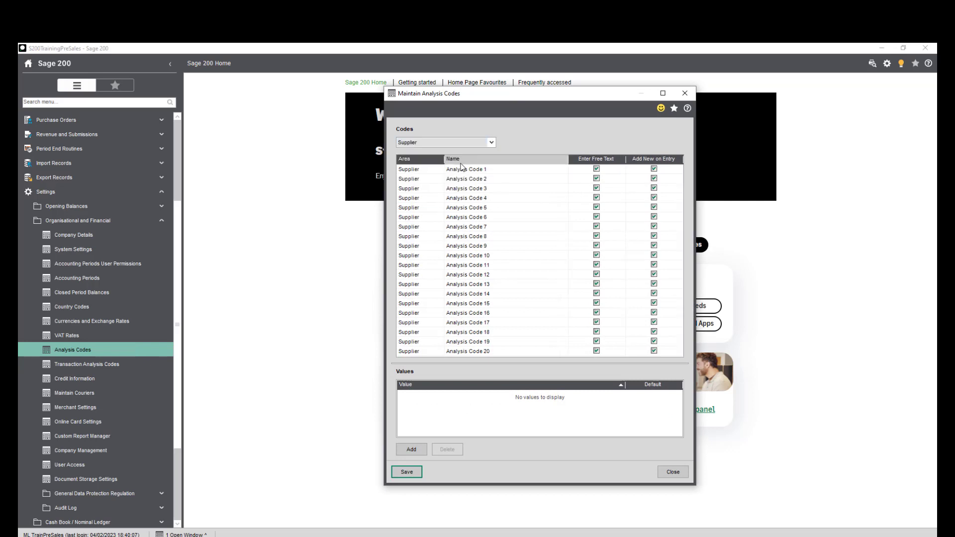
left_click(492, 143)
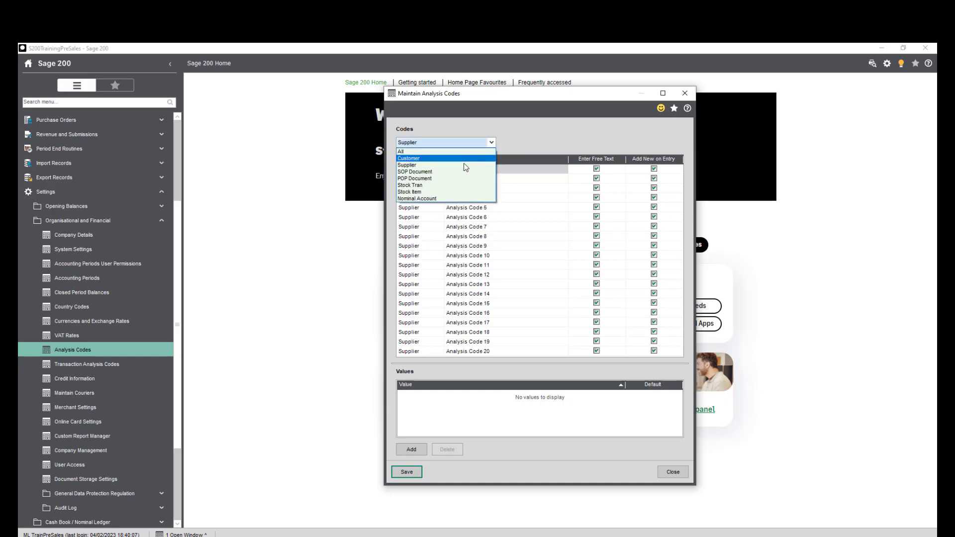
left_click(442, 199)
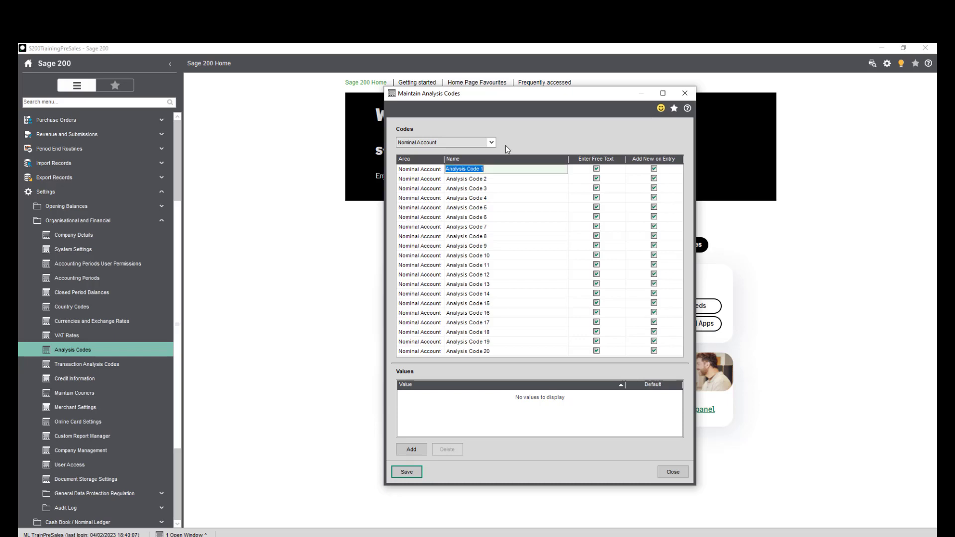
- Show the SOP Document analysis codes, highlighting Analysis Code 6 through Analysis Code 20
left_click(492, 143)
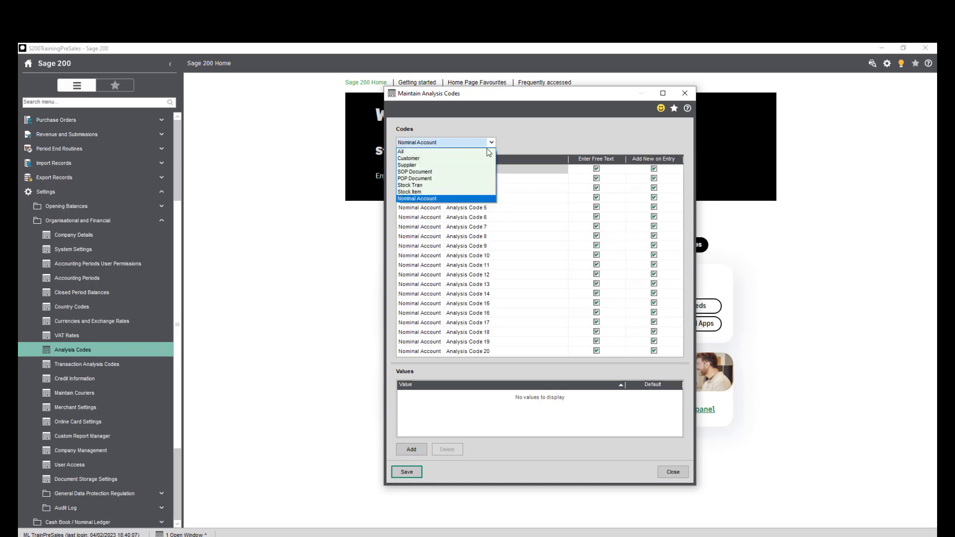
left_click(427, 172)
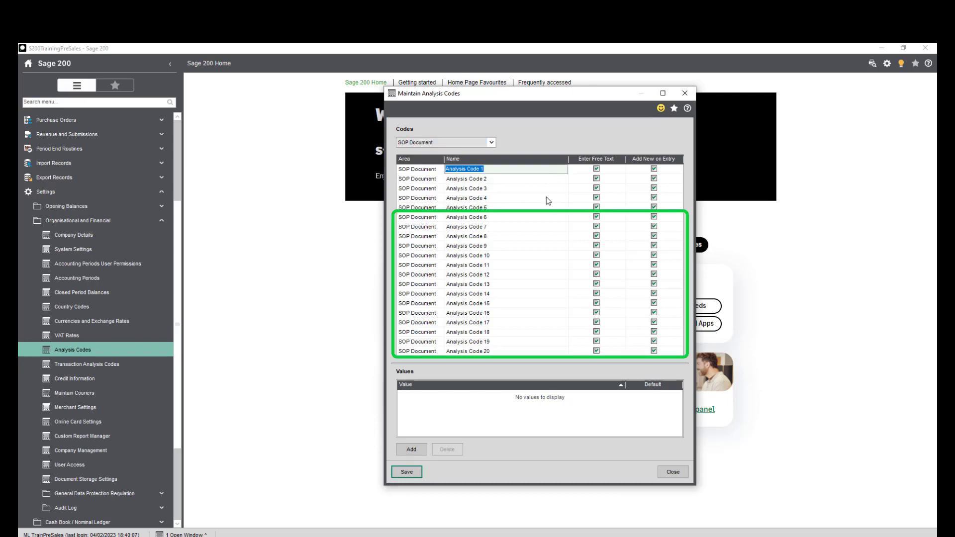
left_click(502, 219)
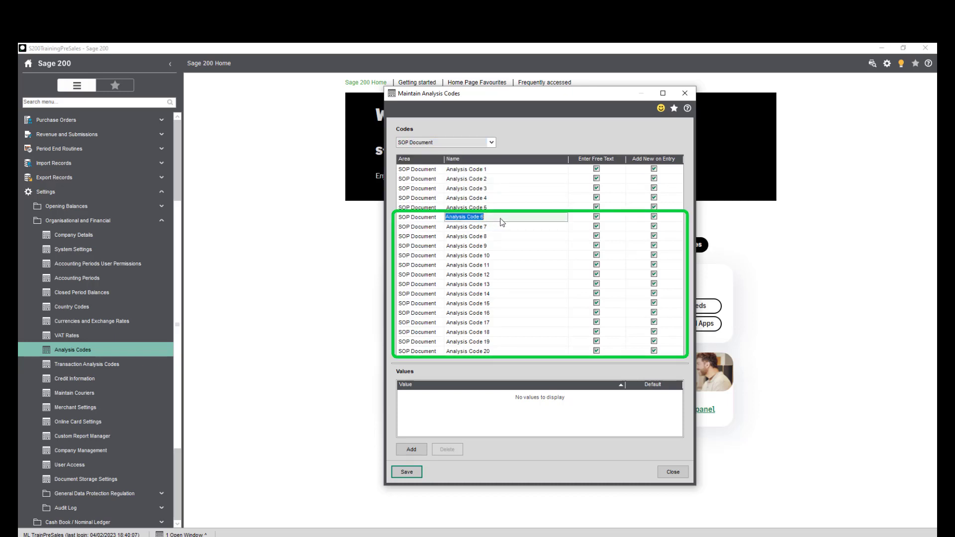
left_click(497, 352)
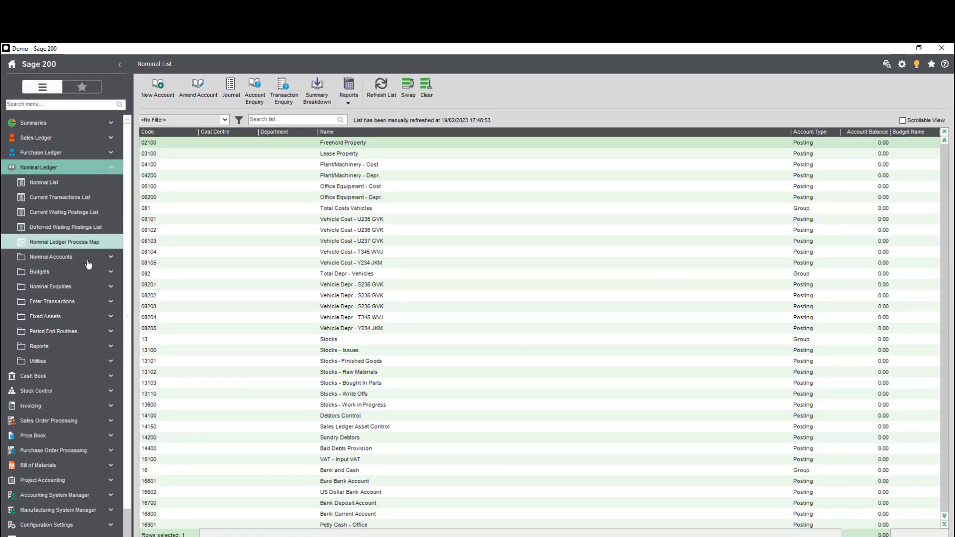
- Enter the Print Demo previous-year journal, 02100 debit and 03100 credit of 2000.00, and print it
left_click(76, 302)
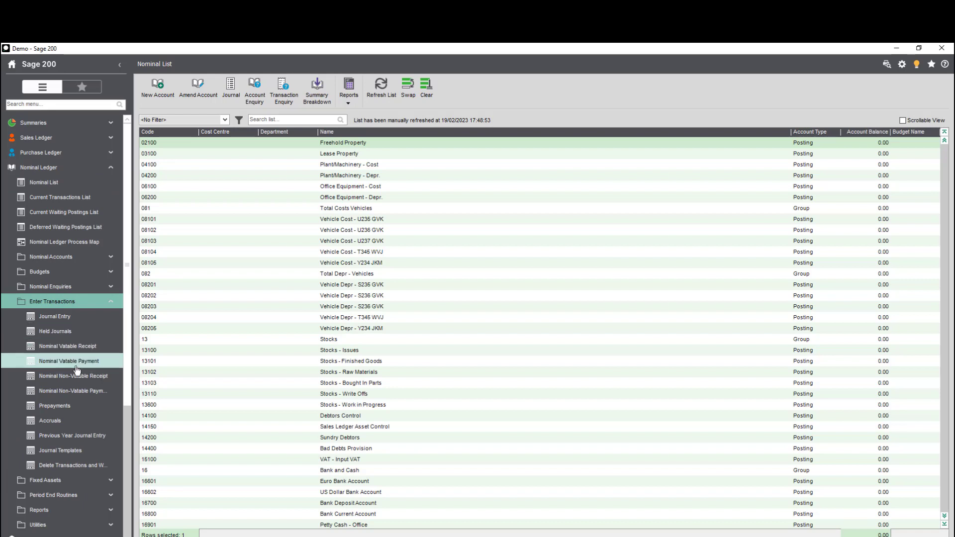
left_click(72, 436)
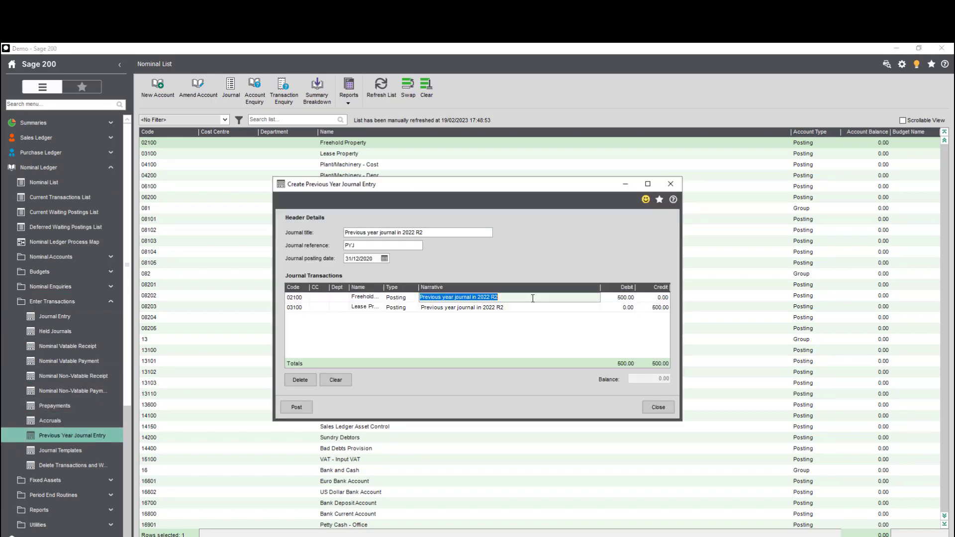
left_click(532, 297)
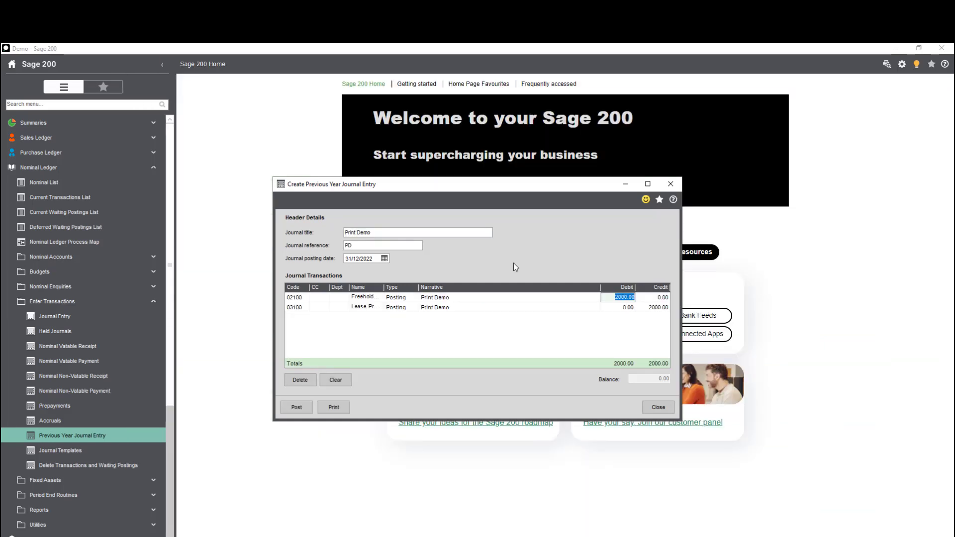
left_click(333, 409)
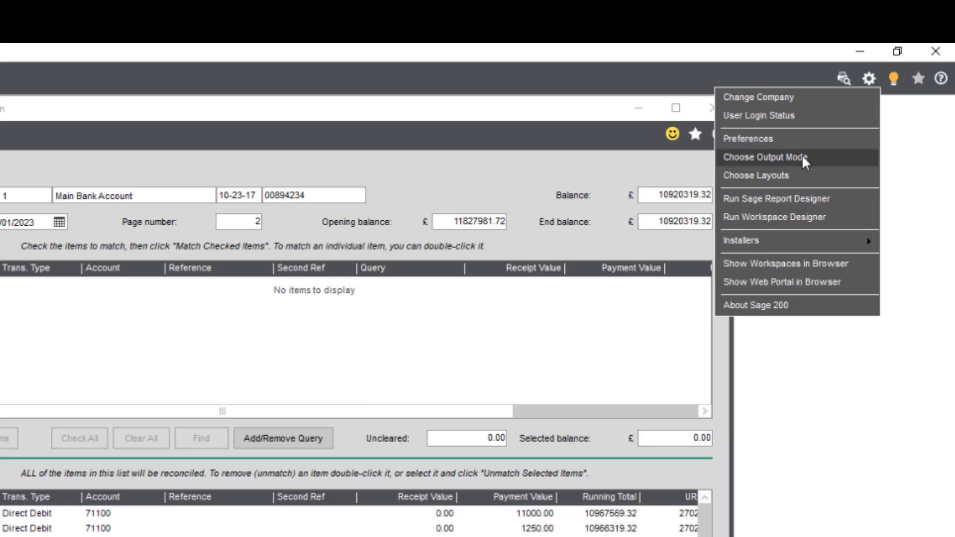
- Reconcile the Main Bank Account, keep a spooled copy of its report, and close both windows
left_click(802, 157)
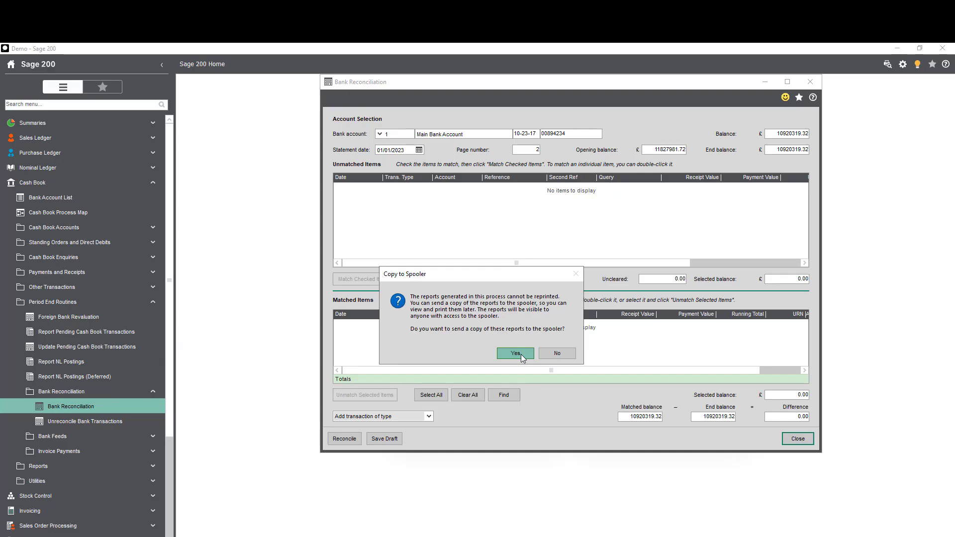
left_click(521, 354)
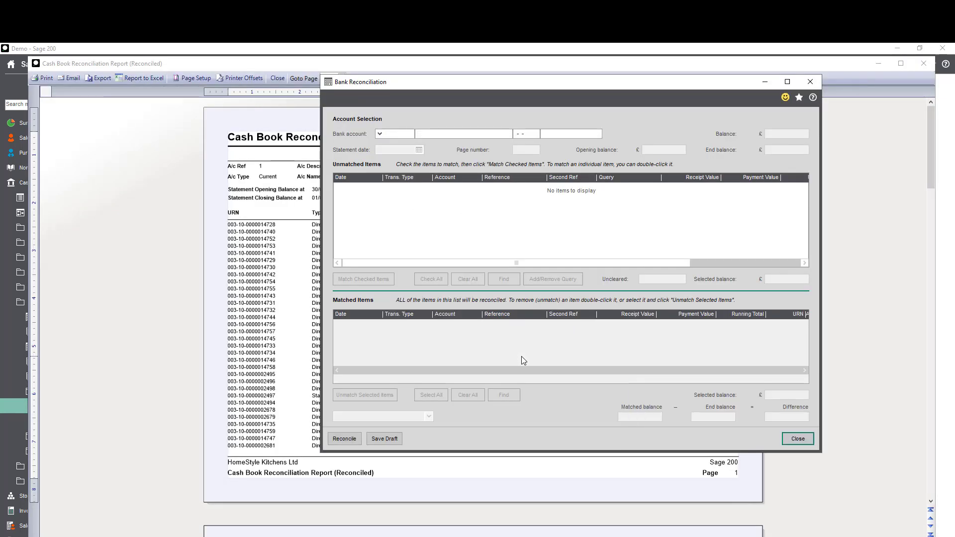
left_click(798, 438)
left_click(924, 63)
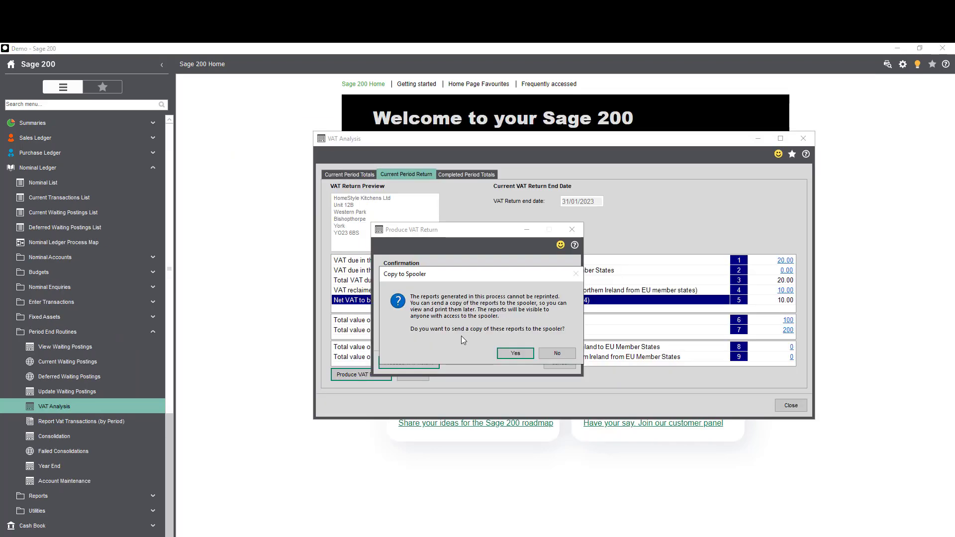
- Decline spooling the January 2023 VAT reports and close the VAT Transactions preview
left_click(558, 354)
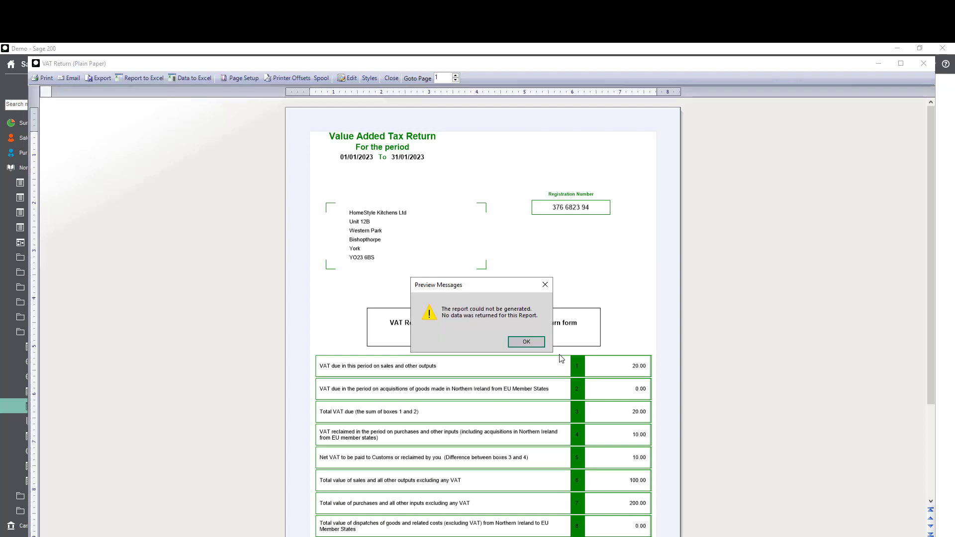
left_click(527, 341)
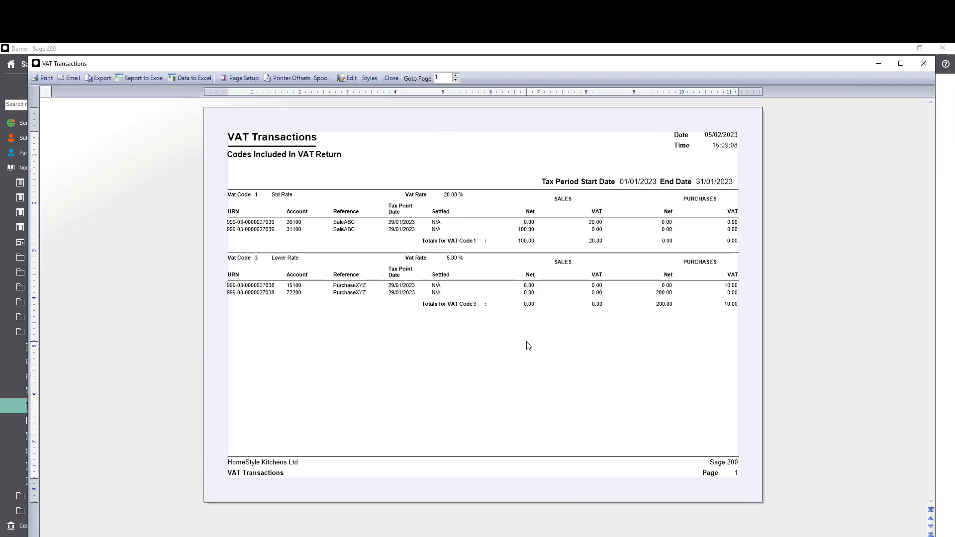
left_click(924, 63)
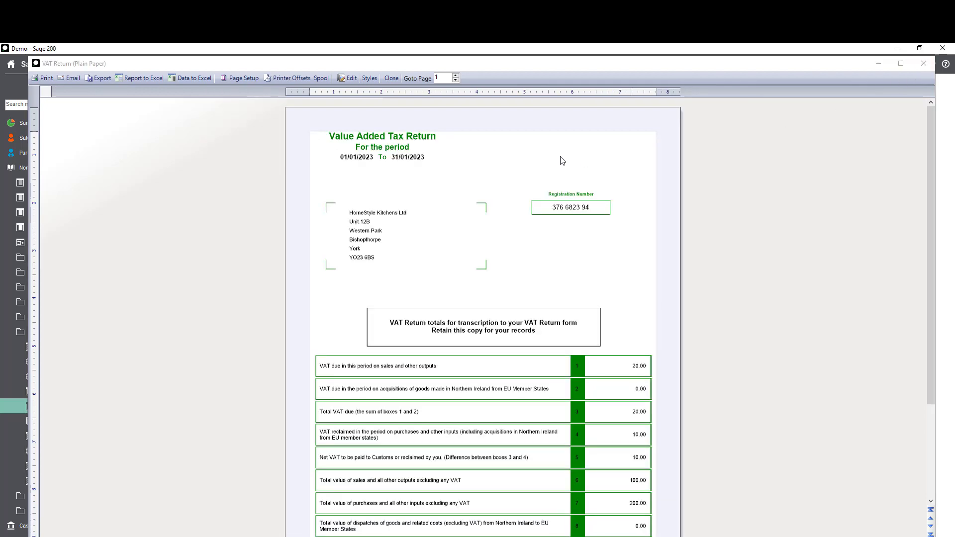
- Save the VAT return as a PDF on the desktop and reopen the spooled reports list
left_click(99, 79)
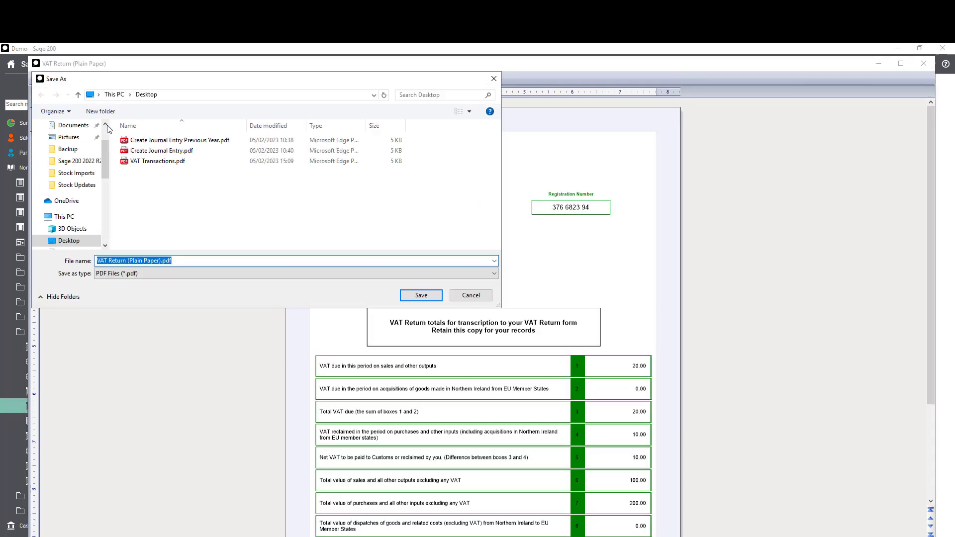
left_click(416, 301)
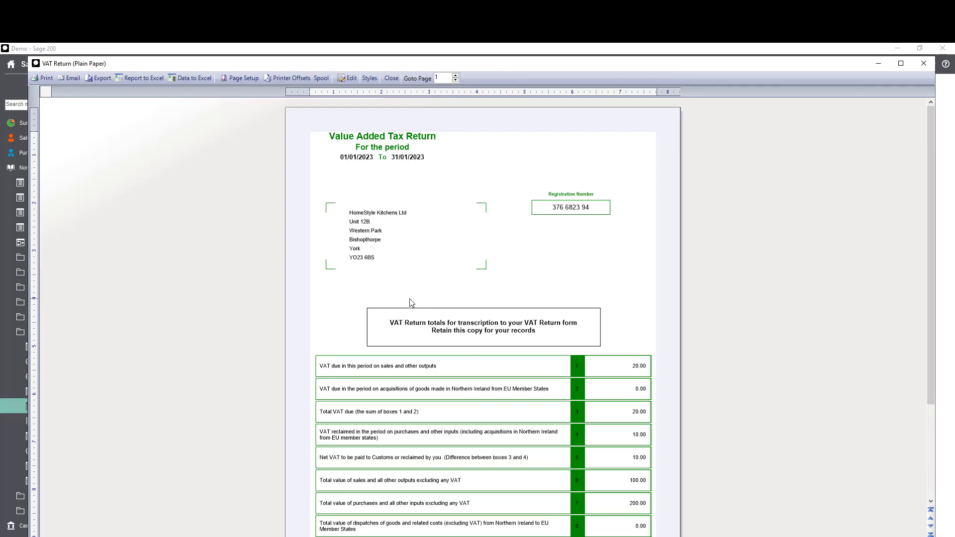
left_click(924, 64)
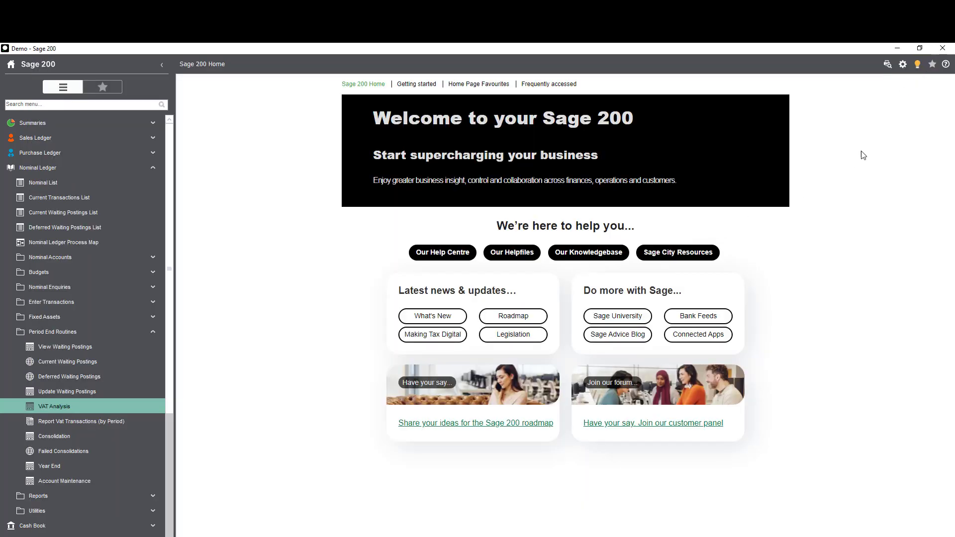
left_click(887, 65)
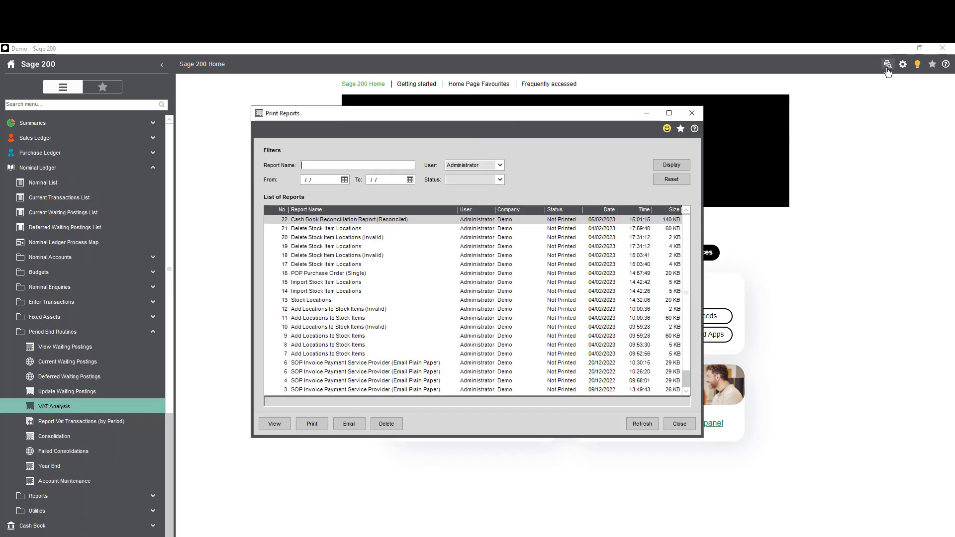